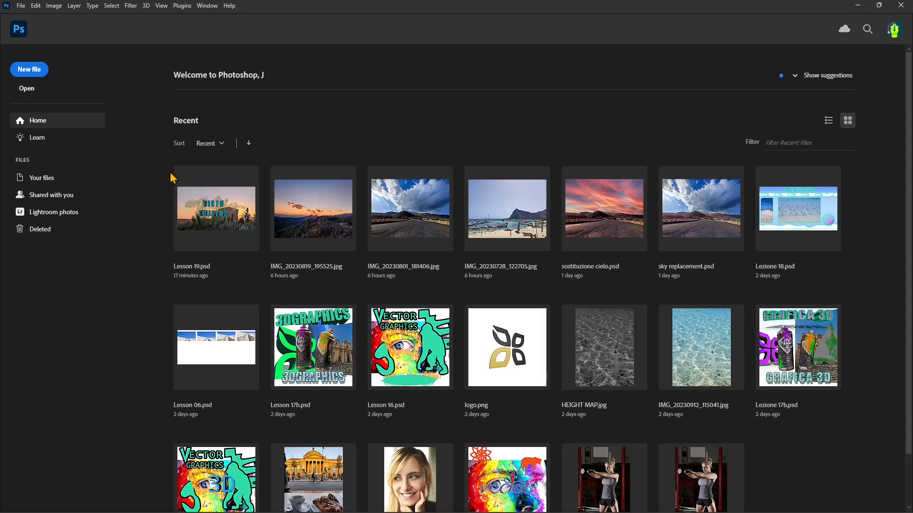
left_click(33, 71)
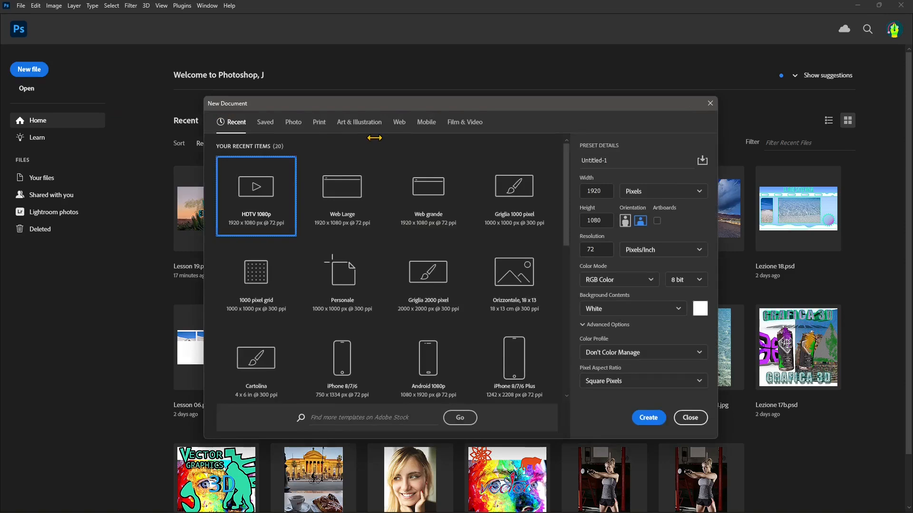
left_click(460, 124)
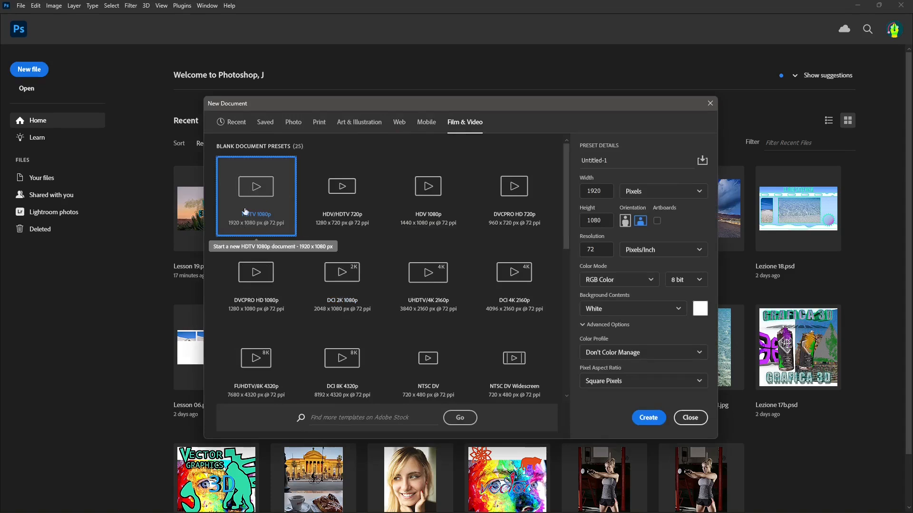
left_click_drag(565, 195, 588, 373)
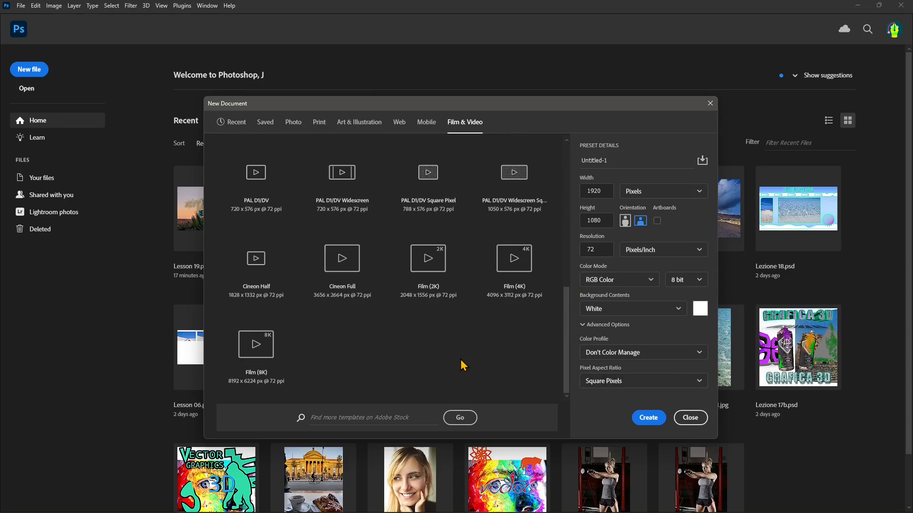
left_click(394, 417)
scroll(354, 319, "up", 3)
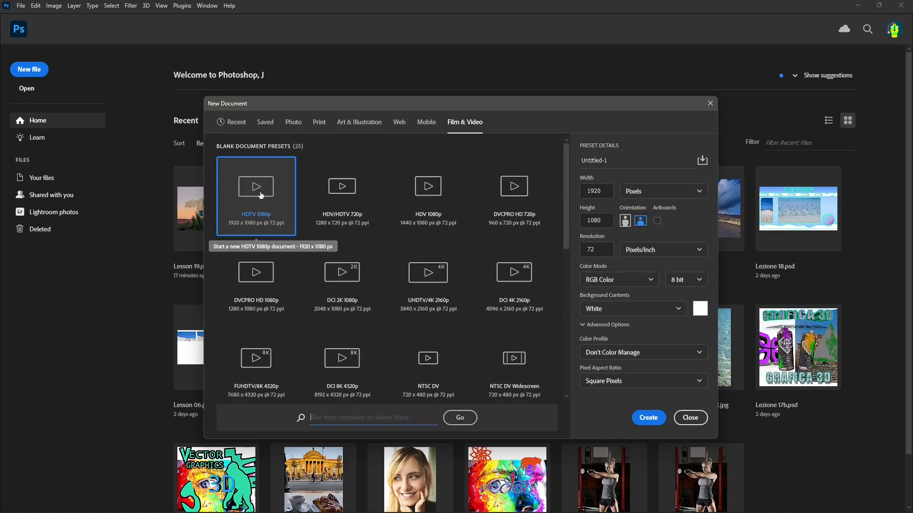
left_click(648, 418)
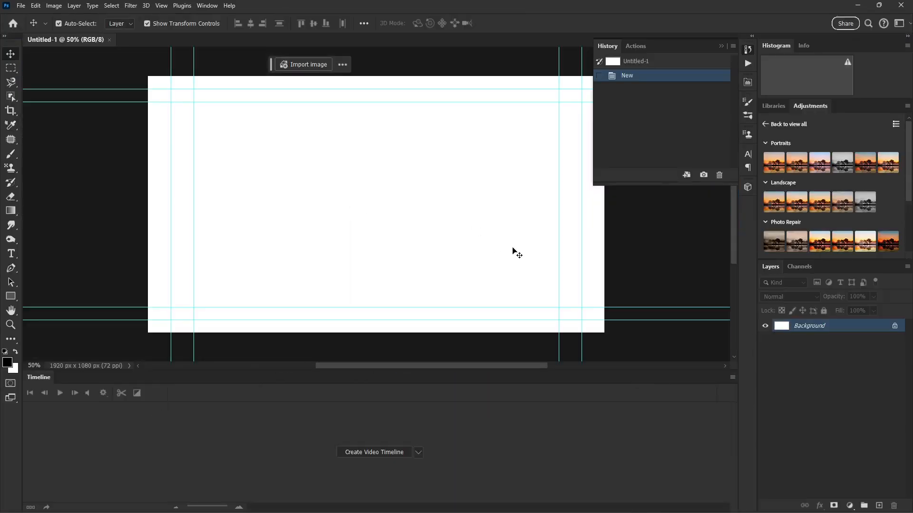
left_click(109, 39)
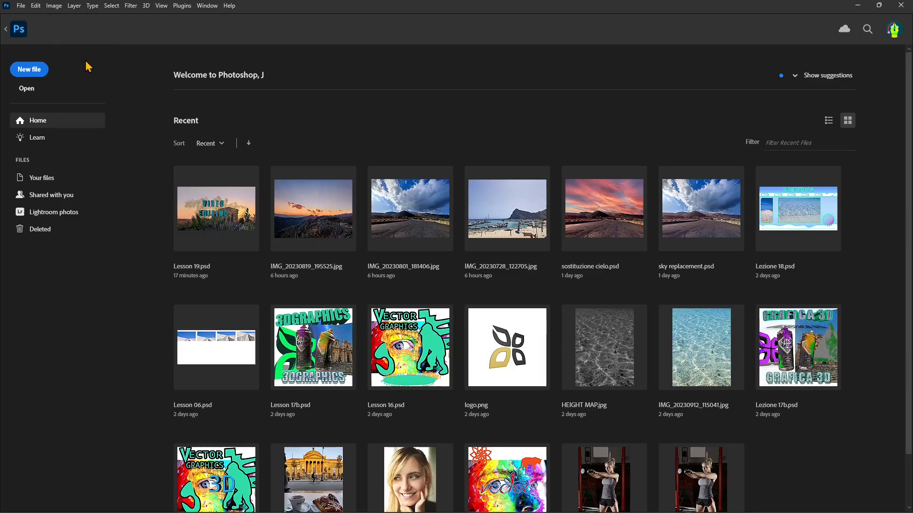
Create a new HDTV 1080p document, 1920 x 1080 px at 72 ppi, with the dark blue background colour 071b26.
left_click(29, 70)
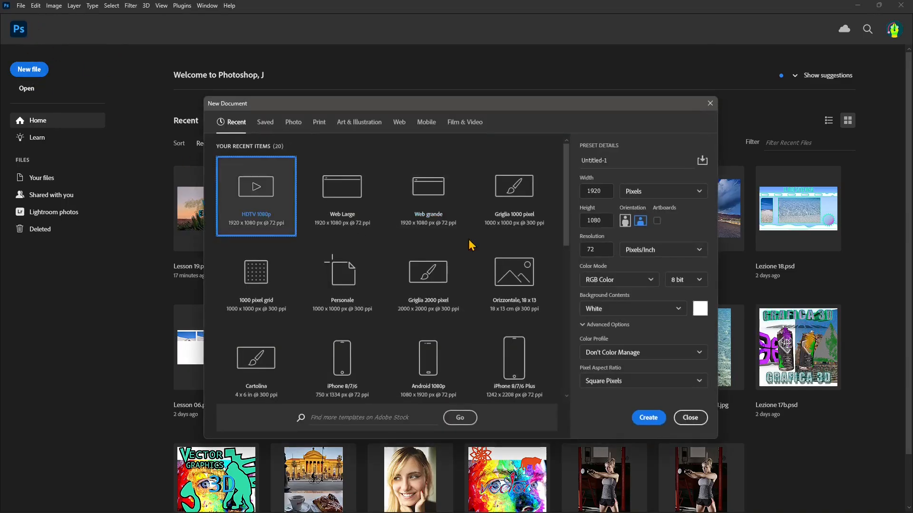
left_click(701, 309)
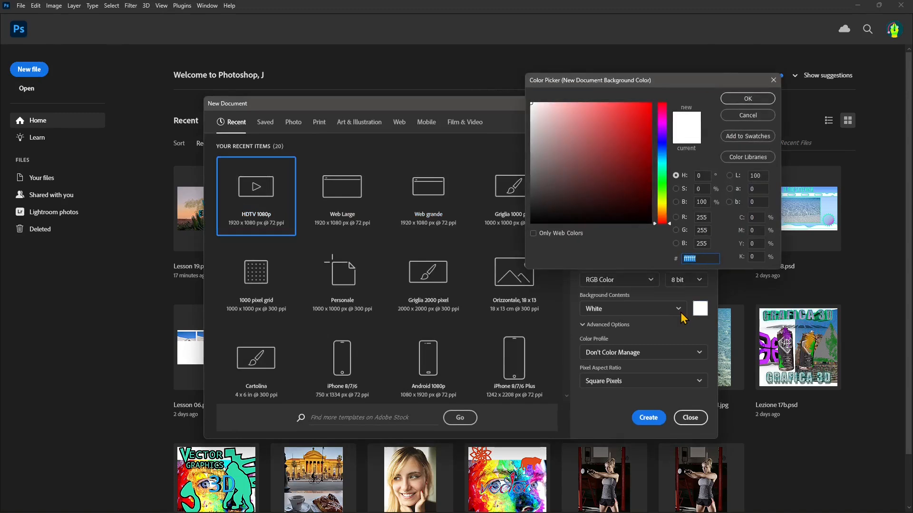
left_click(664, 141)
left_click(632, 204)
mouse_move(632, 205)
left_mouse_down()
mouse_move(621, 209)
mouse_move(629, 205)
left_mouse_up()
left_click_drag(660, 144, 661, 156)
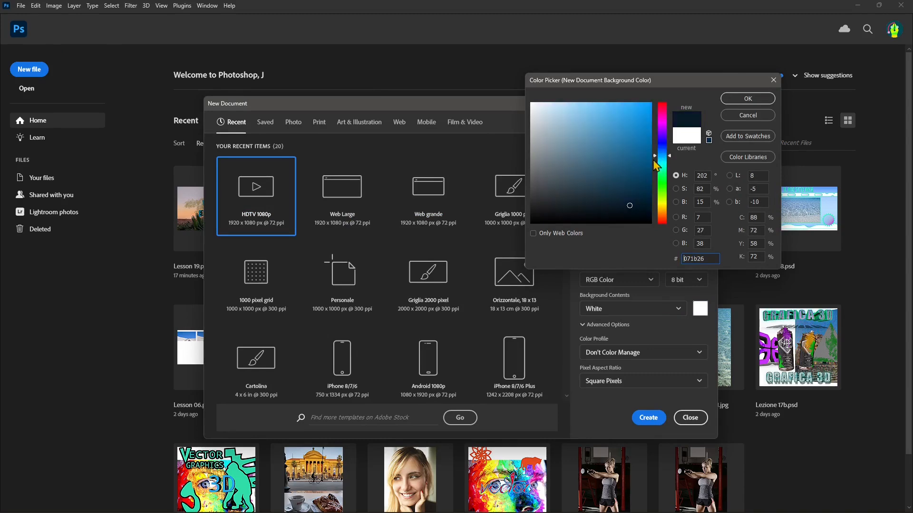
left_click(736, 99)
left_click(648, 417)
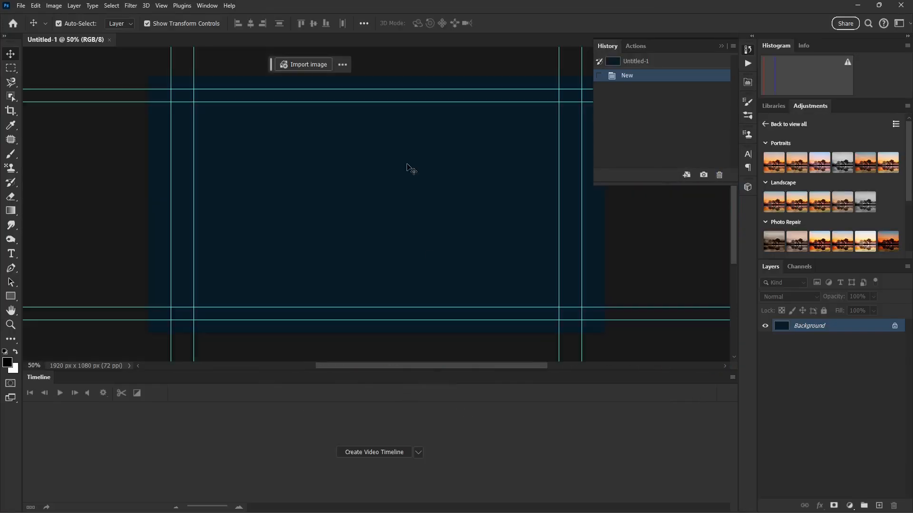
Narrow the History panel and reduce the height of the Timeline panel to give the canvas more room.
left_click_drag(594, 125, 615, 125)
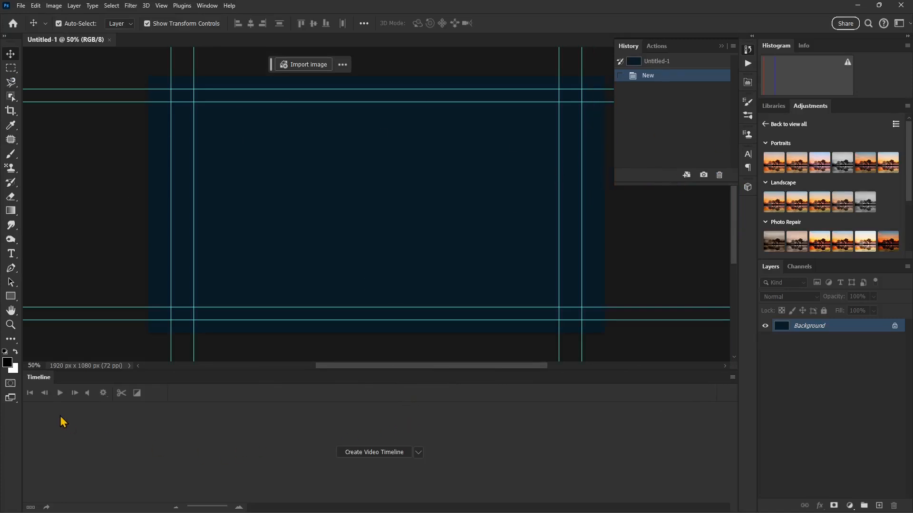
left_click_drag(367, 370, 383, 416)
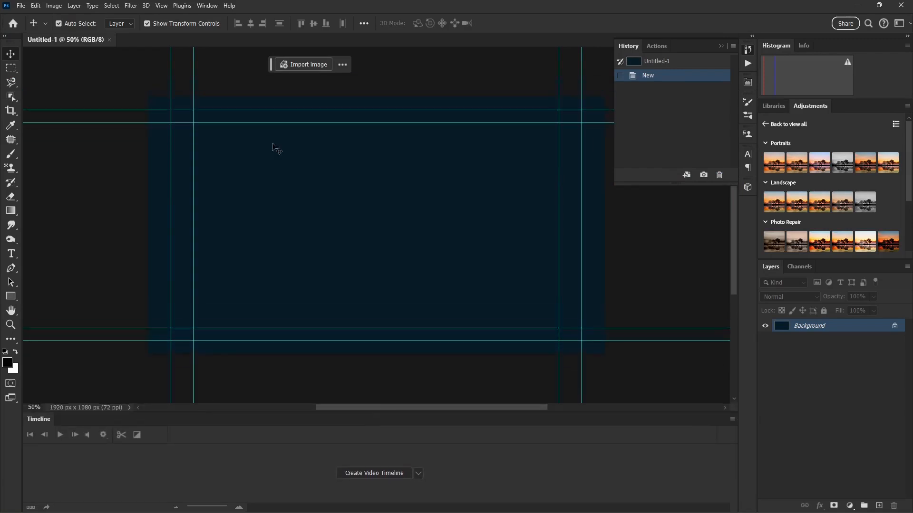
Switch the workspace to Essentials (Default) and return to the Motion workspace.
left_click(207, 6)
mouse_move(252, 26)
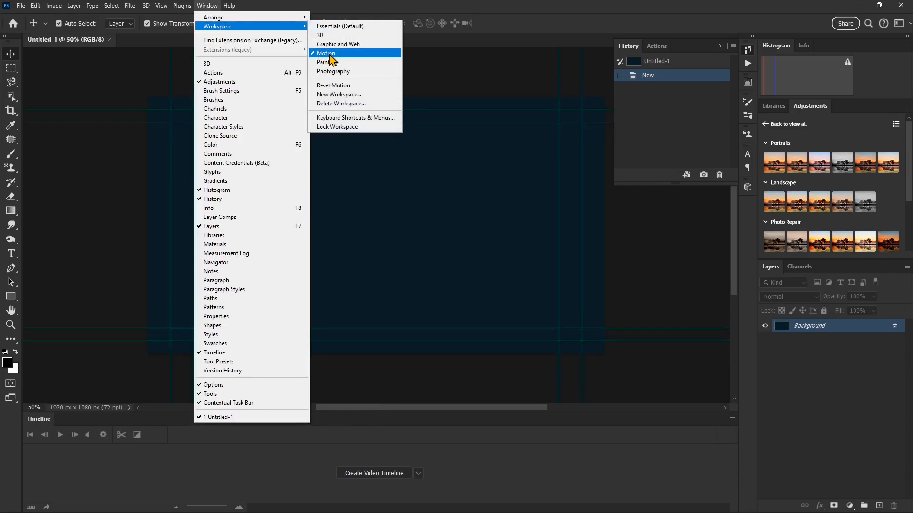
left_click(334, 26)
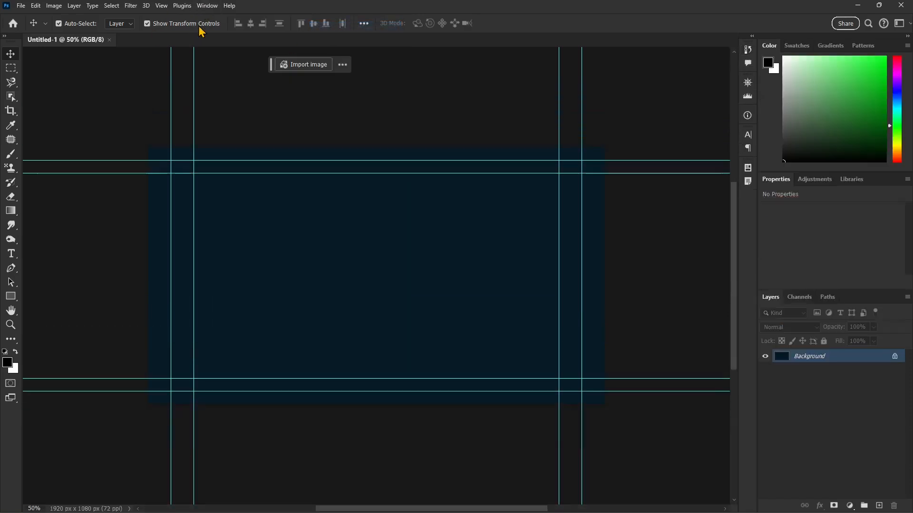
left_click(209, 8)
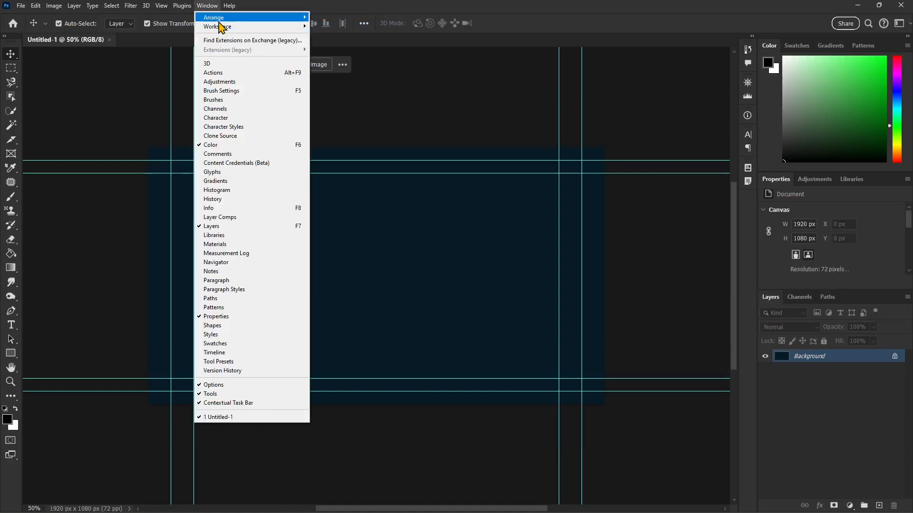
mouse_move(222, 30)
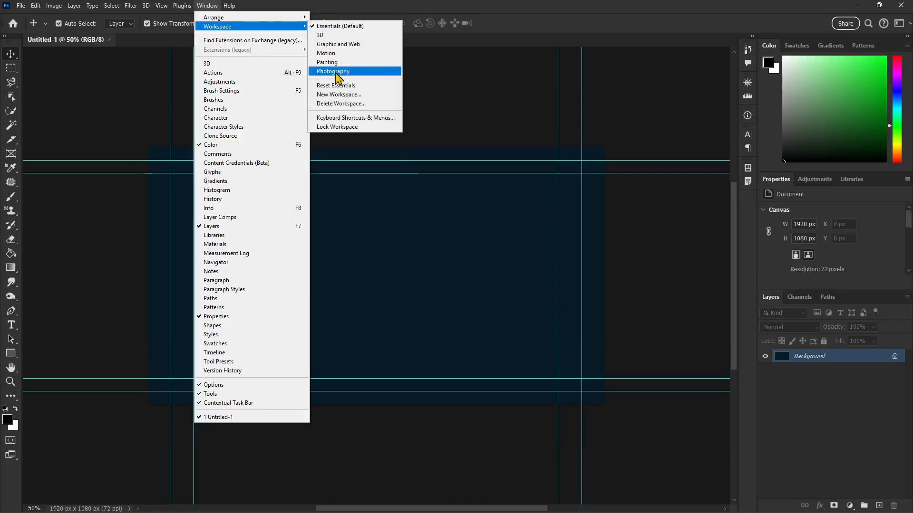
left_click(318, 54)
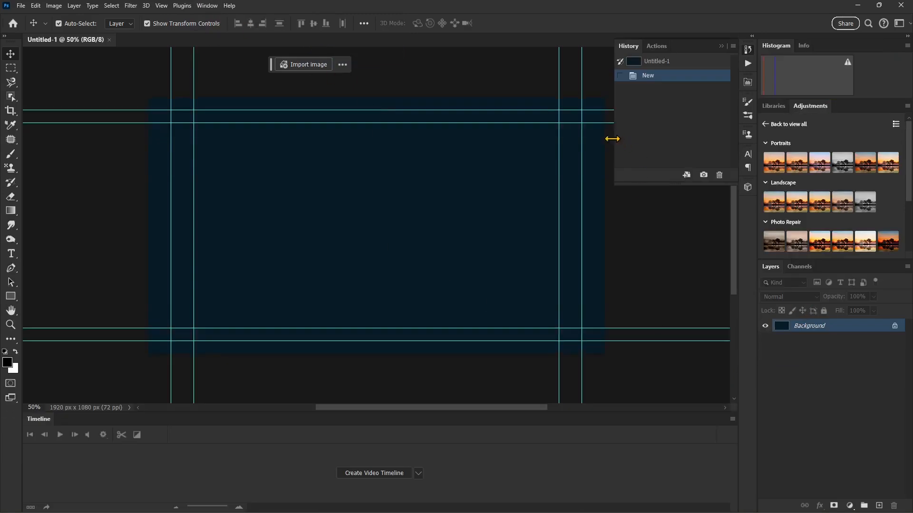
Collapse the History panel to its icon and undo the accidentally applied adjustment preset.
left_click(721, 47)
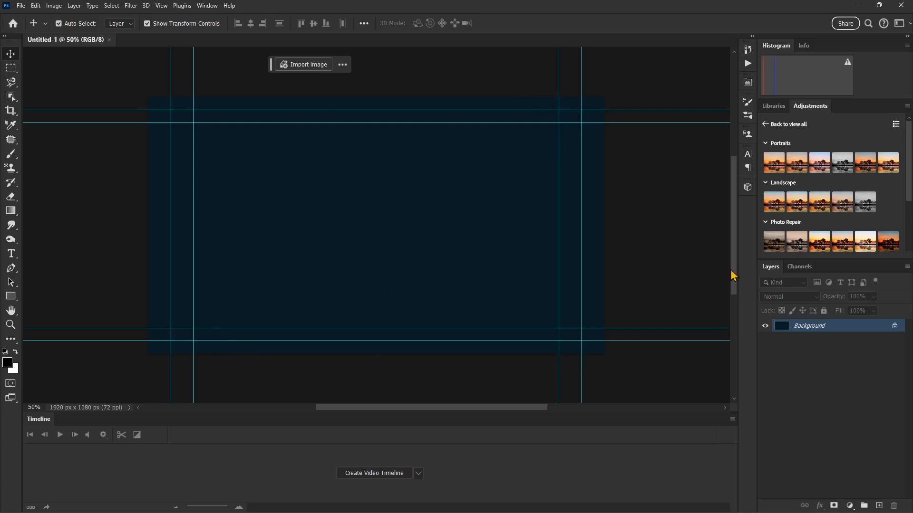
left_click(835, 250)
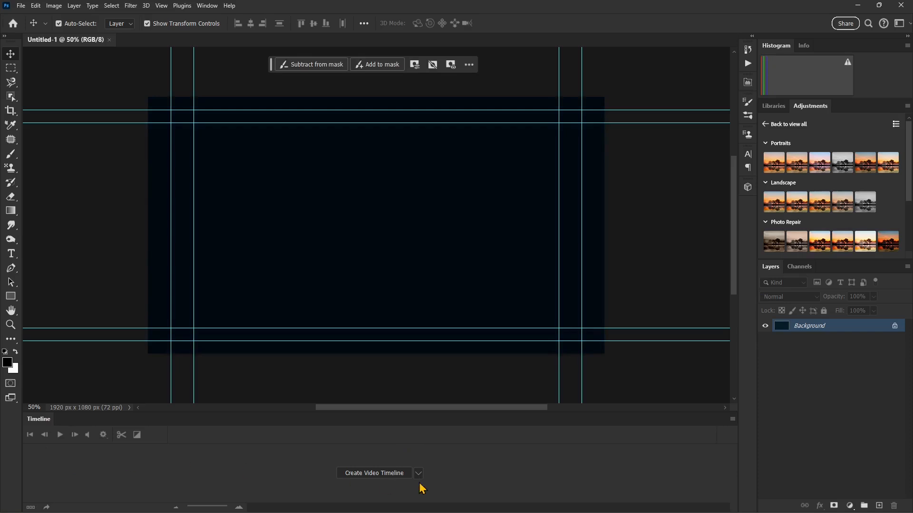
key("ctrl+z")
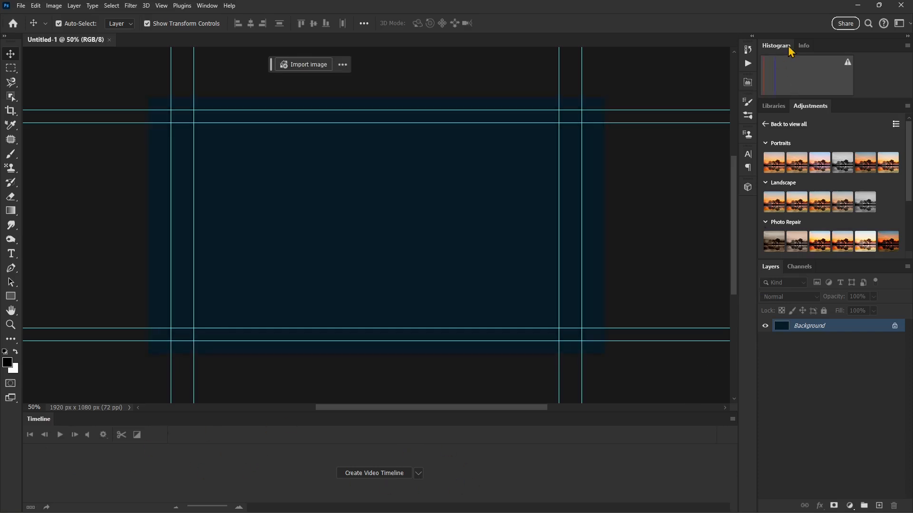
Collapse the Photo Repair, Creative and Black & White adjustment preset groups, leaving Portraits and Landscape expanded.
left_click(767, 144)
left_click(765, 160)
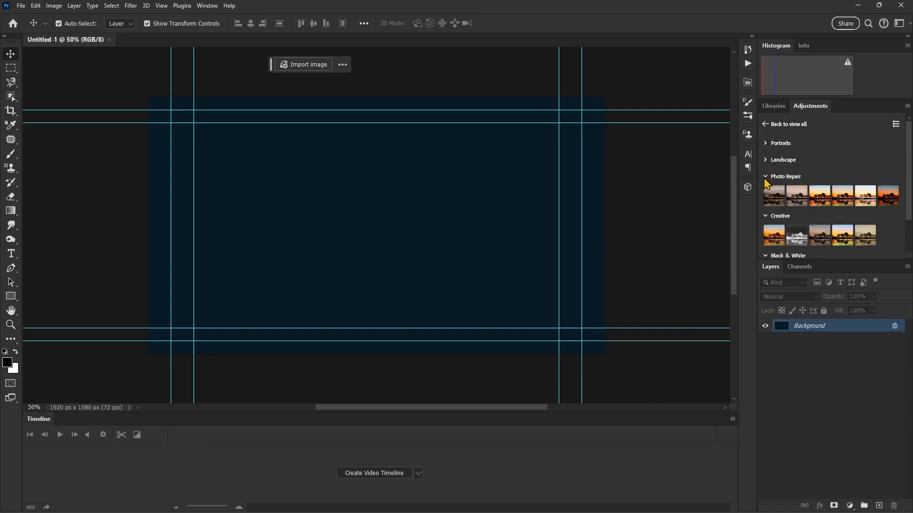
left_click(765, 177)
left_click(766, 193)
left_click(766, 210)
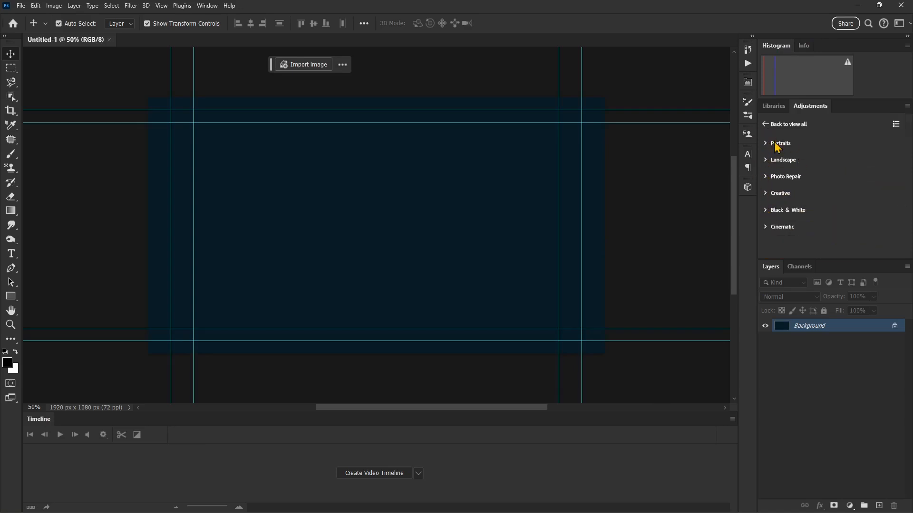
left_click(767, 143)
left_click(766, 183)
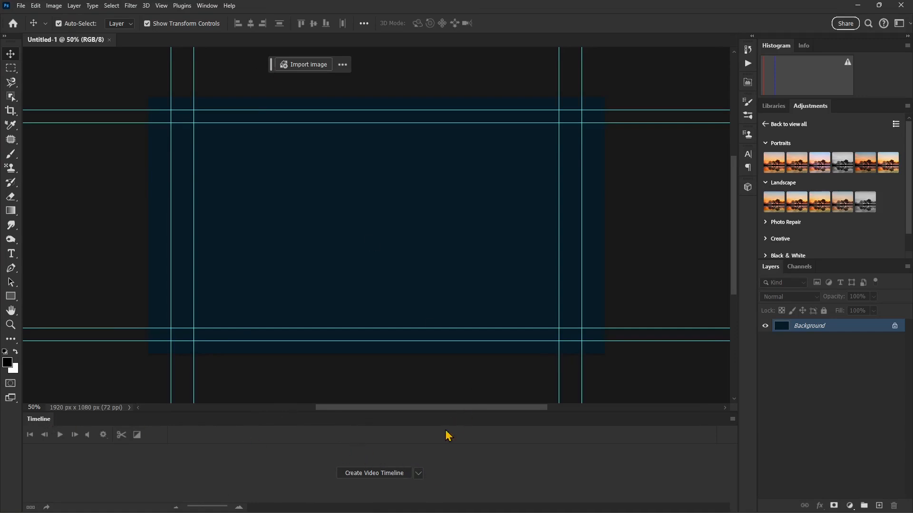
Set the timeline type to frame animation and create the frame animation for the document.
left_click(418, 473)
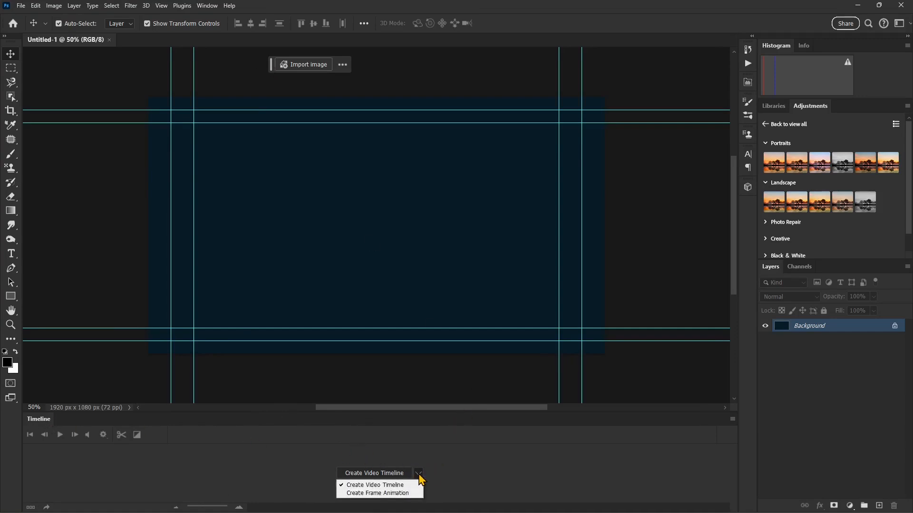
left_click(422, 474)
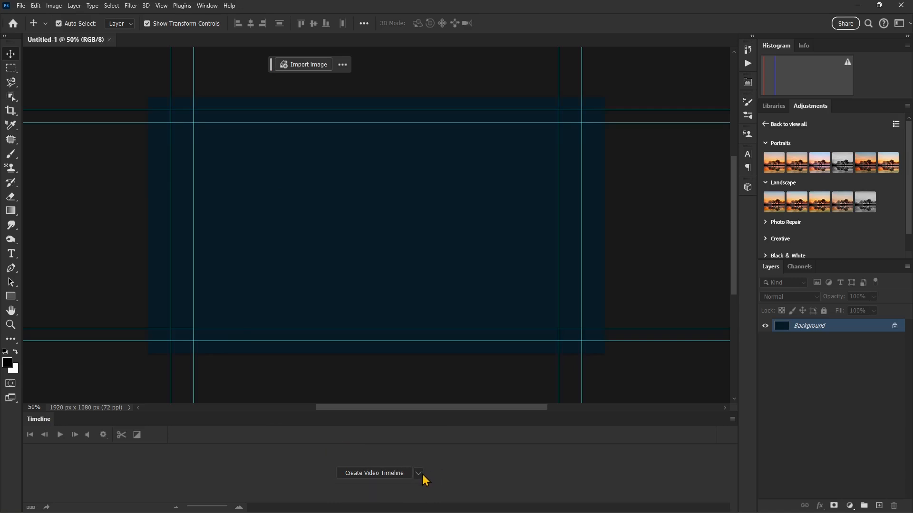
left_click(422, 475)
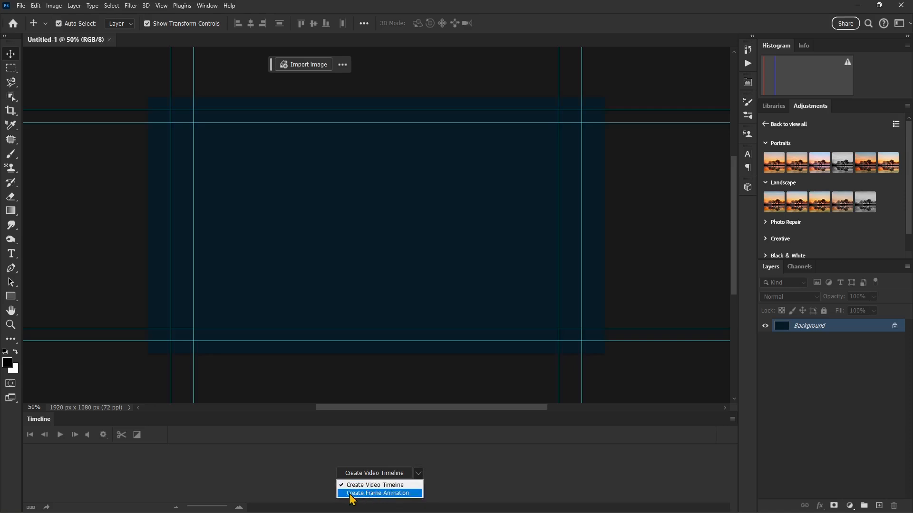
left_click(364, 495)
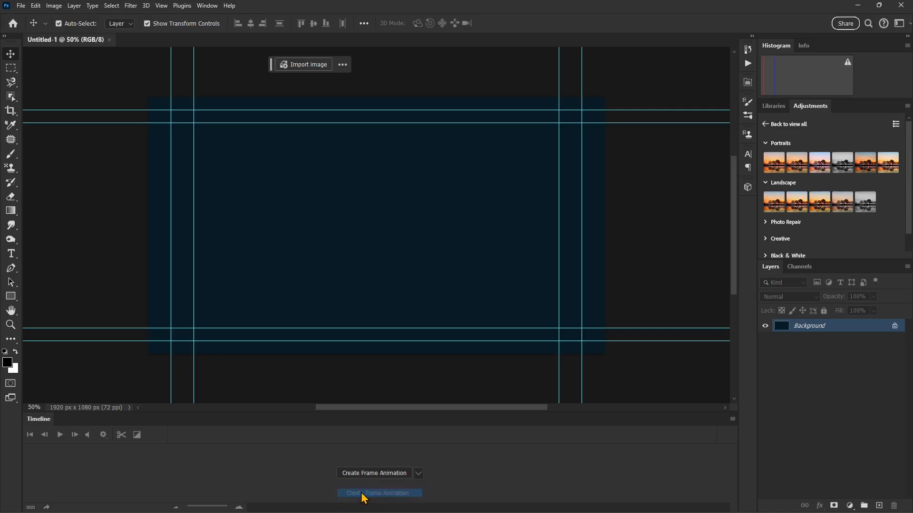
left_click(384, 475)
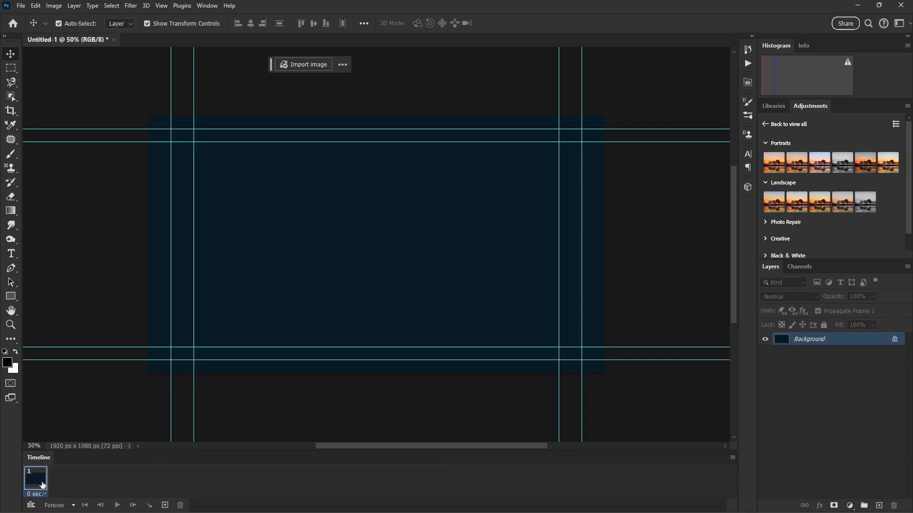
Convert the frame animation to a video timeline and increase the height of the Timeline panel.
left_click(31, 506)
left_click(31, 507)
left_click(30, 506)
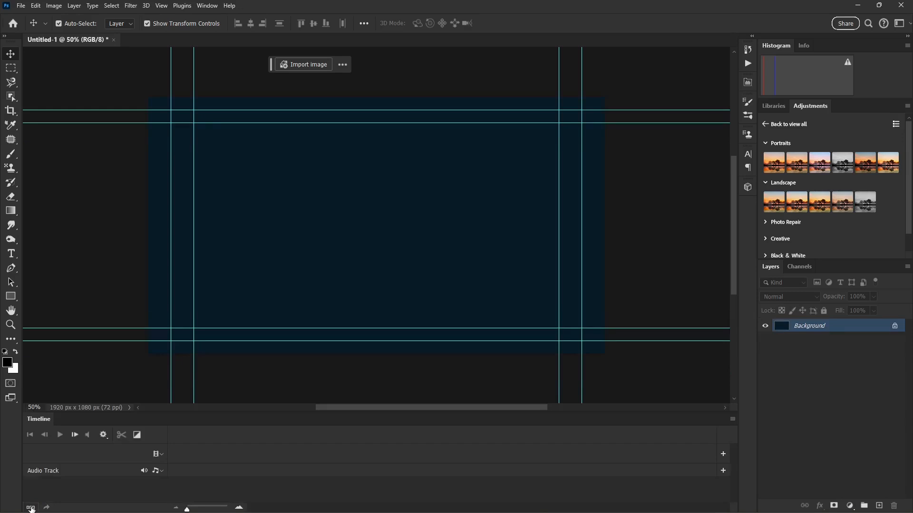
left_click(31, 507)
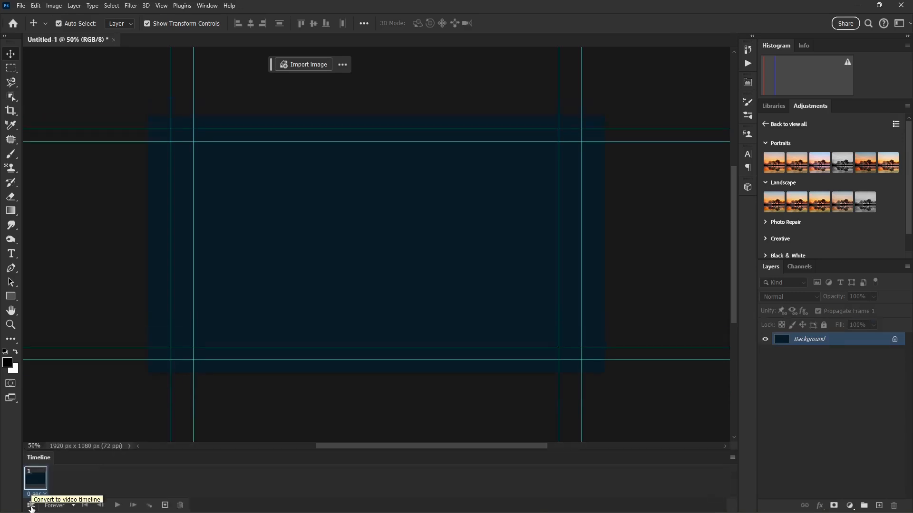
left_click(31, 507)
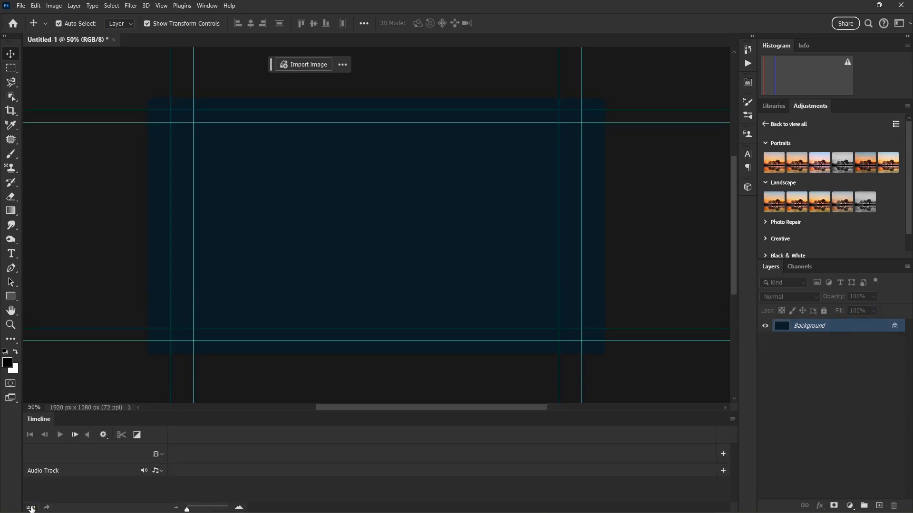
left_click(31, 508)
left_click(30, 505)
left_click_drag(373, 414, 380, 374)
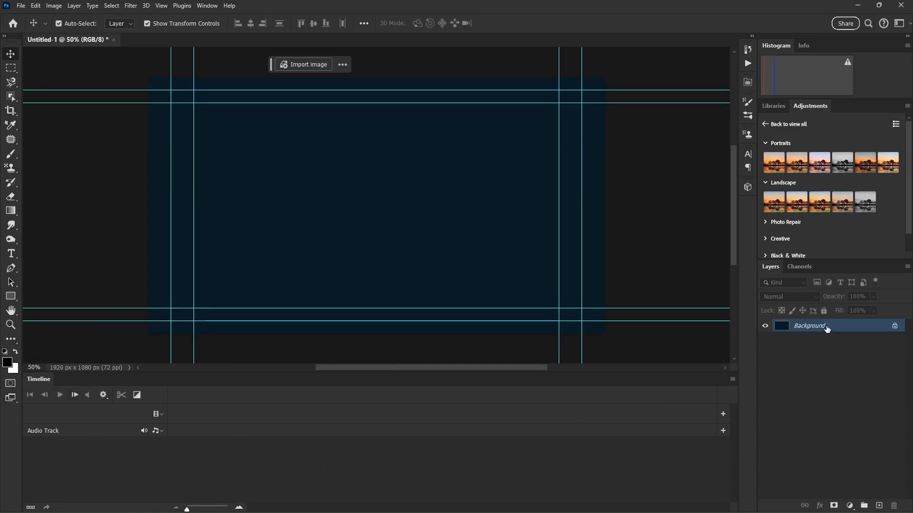
Convert the Background into a regular layer named Layer 0 and extend its timeline clip to about 76 seconds.
double_click(847, 330)
left_click(607, 157)
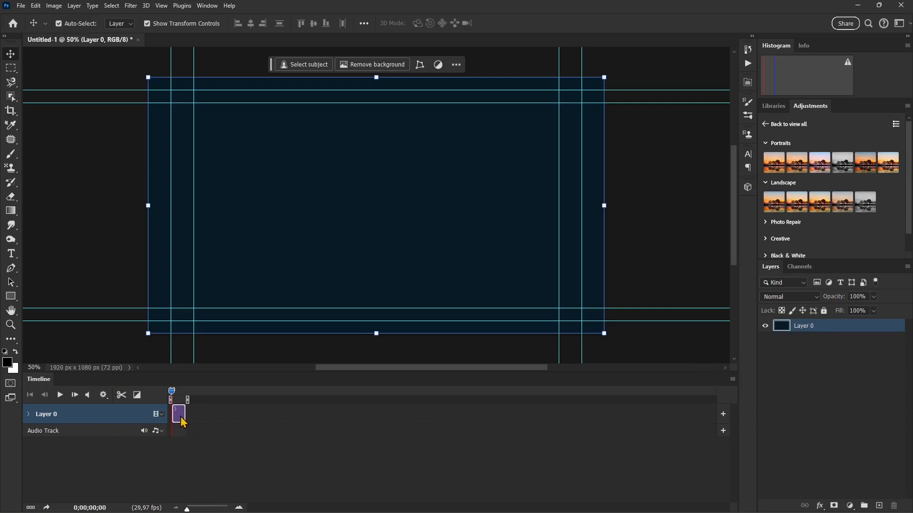
left_click_drag(172, 393, 182, 425)
left_click_drag(183, 416, 389, 416)
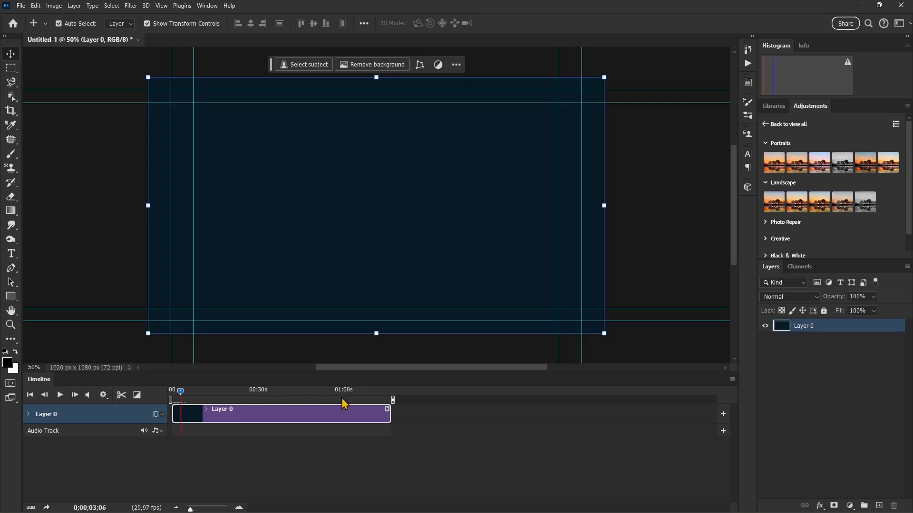
Add a new layer at 0;00;59;21 and stretch its timeline clip to cover the same span as Layer 0's clip.
left_click_drag(180, 392, 342, 403)
left_click(161, 414)
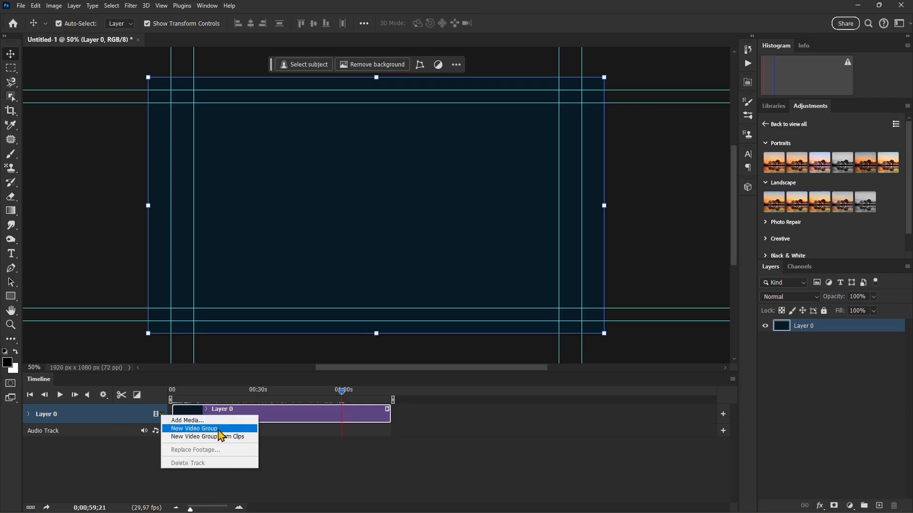
left_click(805, 401)
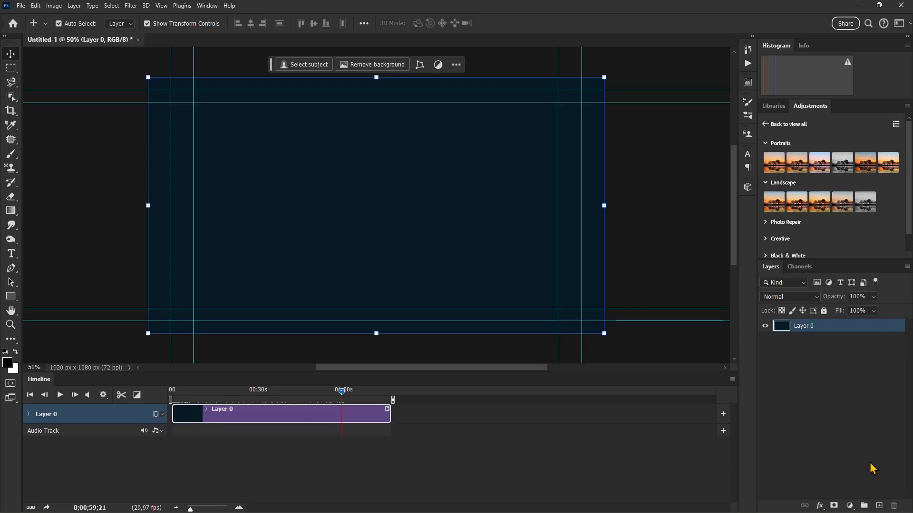
left_click(878, 505)
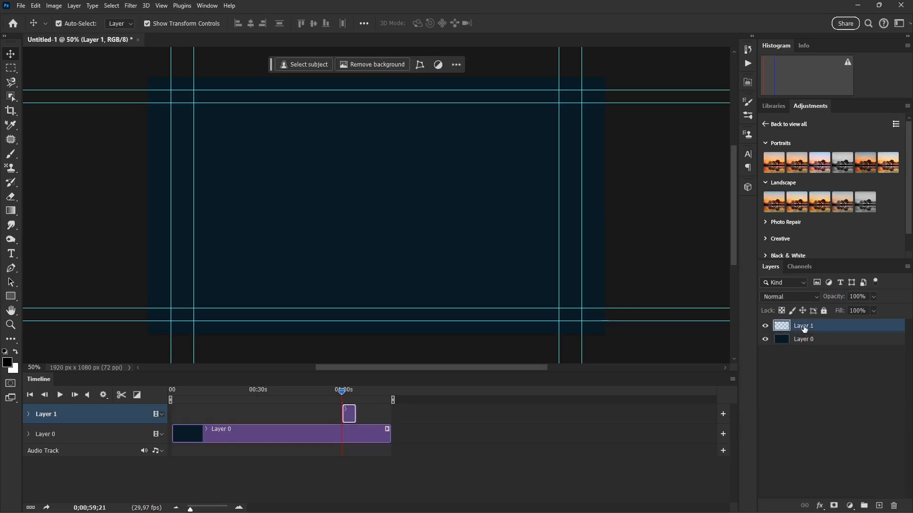
left_click_drag(348, 417, 402, 417)
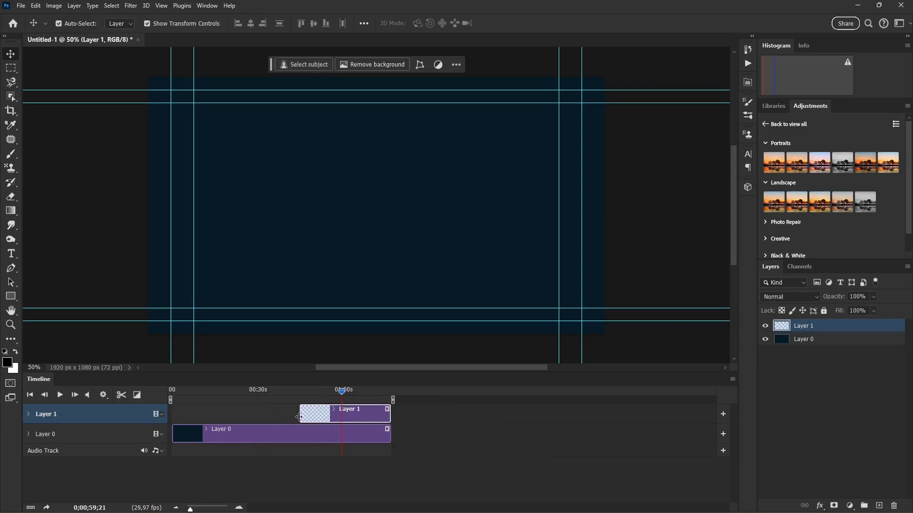
left_click_drag(301, 422, 173, 418)
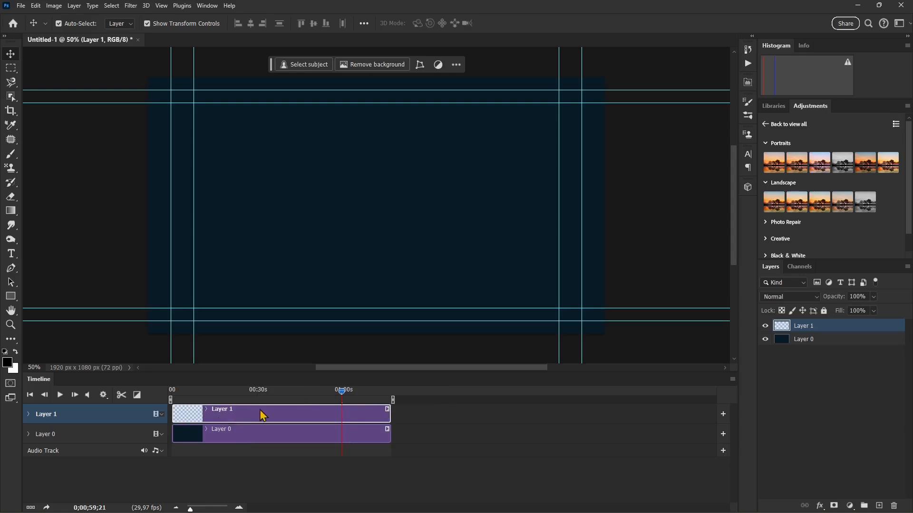
Make the Layer 1 clip start at 0;00;06;03 and end together with Layer 0's clip.
left_click_drag(336, 396, 305, 417)
left_click_drag(174, 420, 243, 418)
left_click_drag(301, 393, 186, 392)
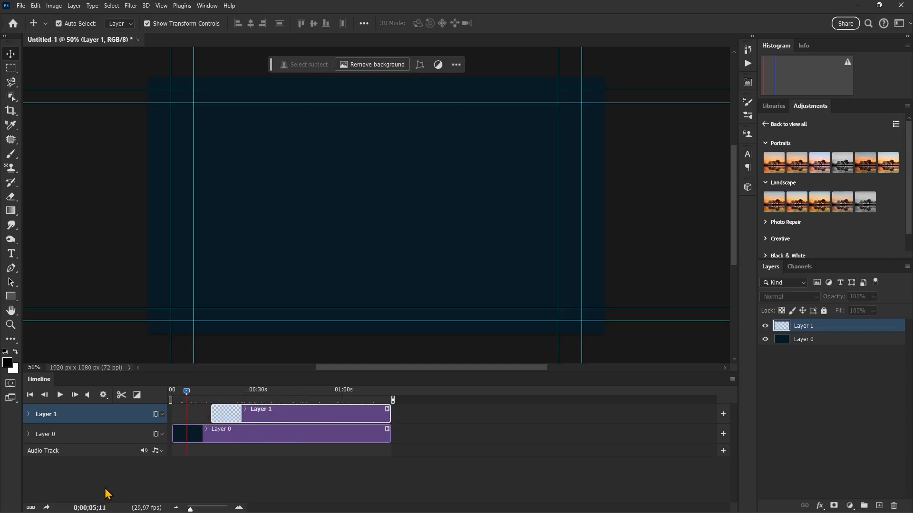
mouse_move(97, 508)
left_mouse_down()
mouse_move(122, 505)
mouse_move(81, 506)
mouse_move(98, 508)
left_mouse_up()
left_click_drag(231, 418, 210, 417)
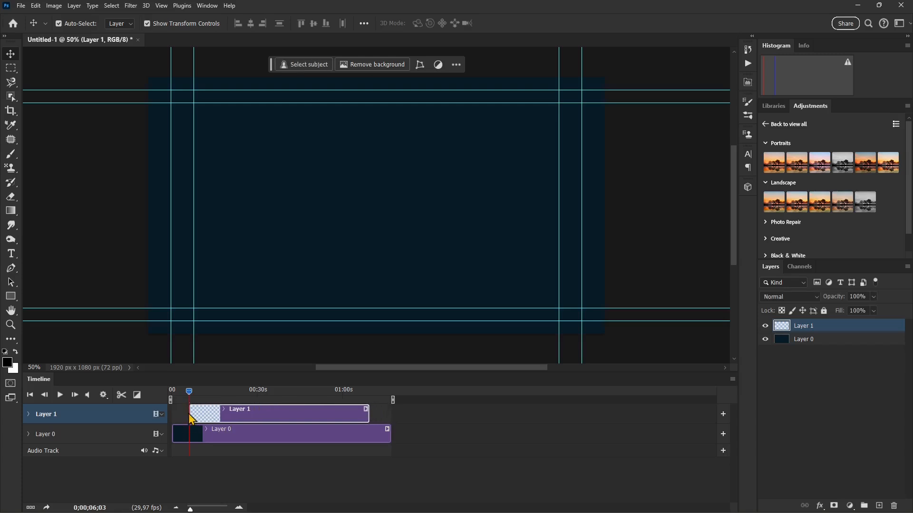
left_click_drag(368, 414, 391, 413)
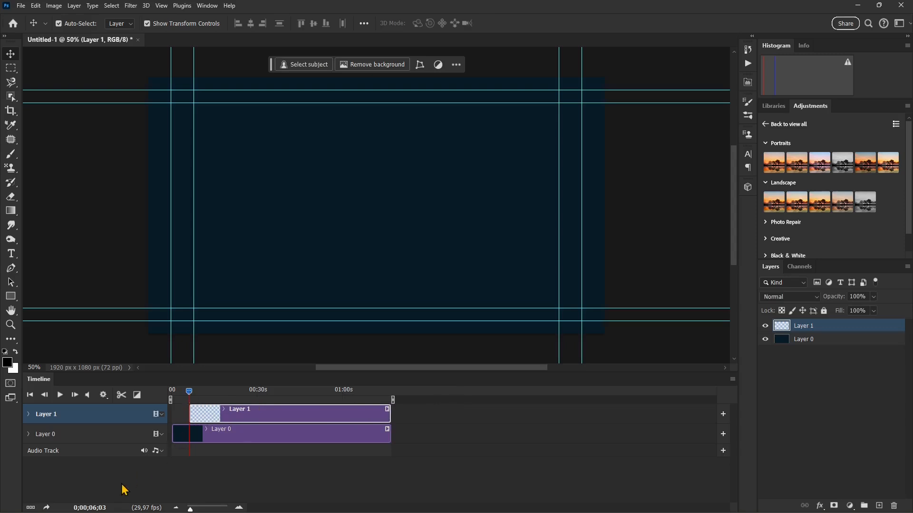
With the playhead at 0;00;33;11, paint loose black strokes across the middle of Layer 1 with the 118 px Frosteezy brush.
left_click_drag(192, 399, 175, 404)
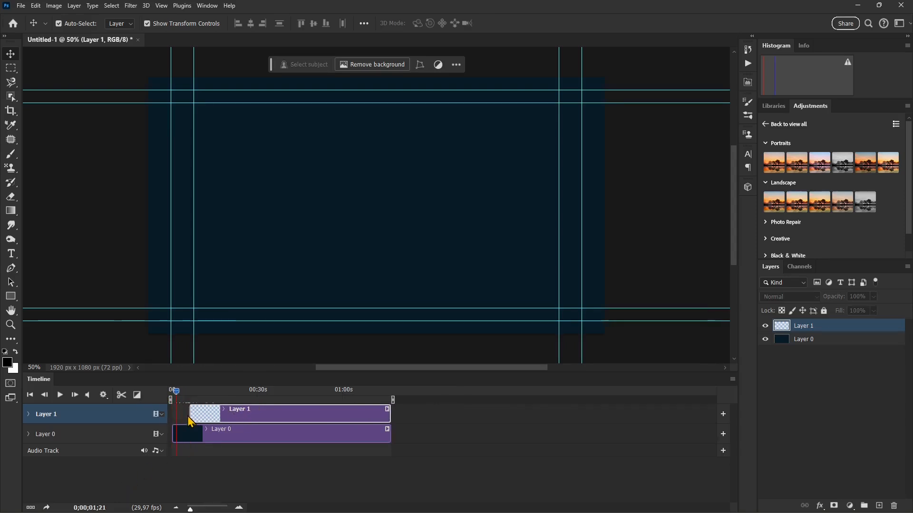
left_click_drag(184, 397, 269, 414)
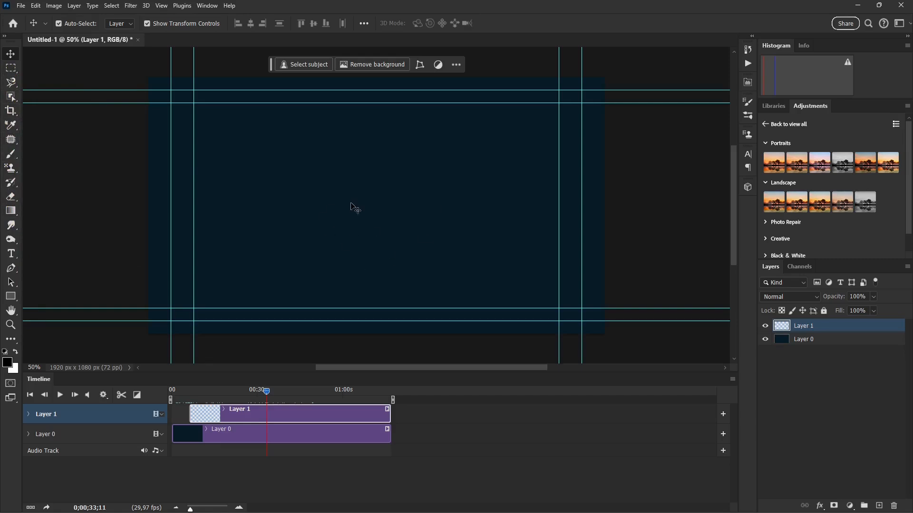
left_click(11, 156)
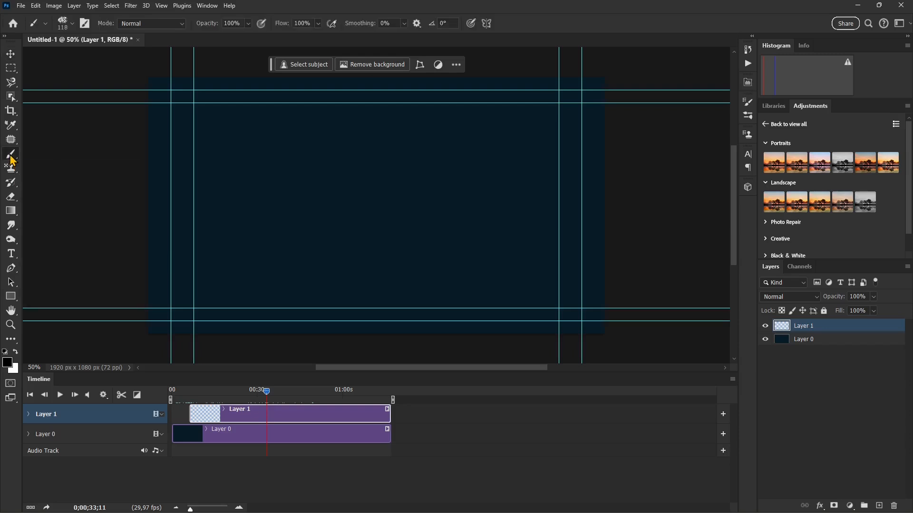
left_click(62, 155)
mouse_move(231, 198)
left_mouse_down()
mouse_move(340, 141)
mouse_move(409, 155)
mouse_move(469, 187)
mouse_move(447, 231)
mouse_move(406, 201)
left_mouse_up()
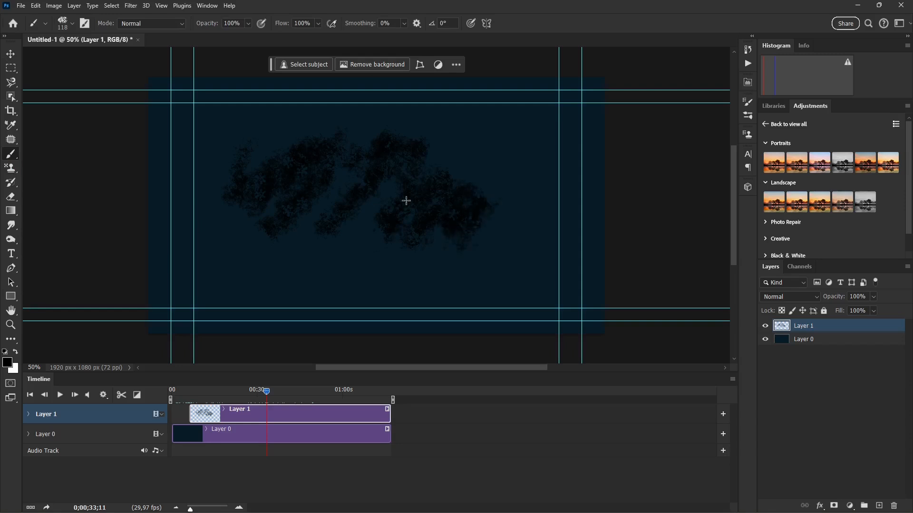
left_click(72, 24)
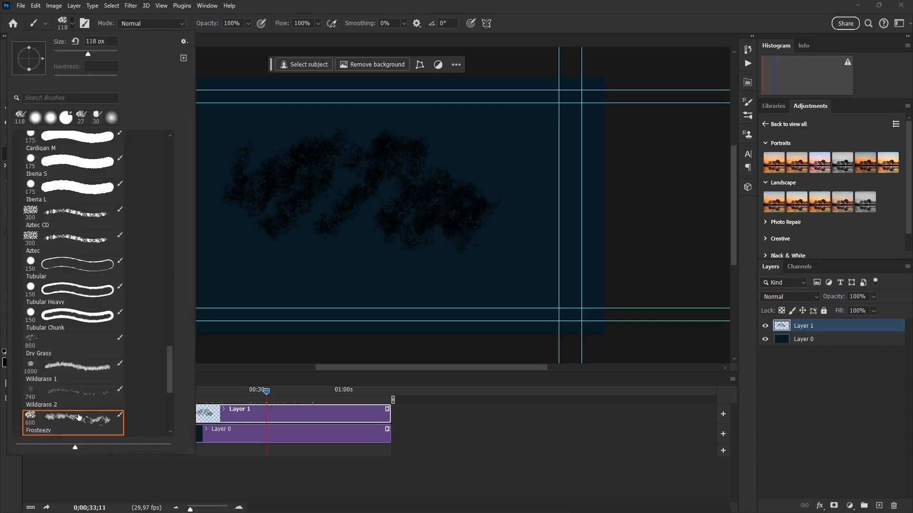
left_click(417, 197)
mouse_move(338, 224)
left_mouse_down()
mouse_move(416, 201)
mouse_move(352, 219)
mouse_move(286, 209)
left_mouse_up()
Set the brush size to 177 px and paint more black texture above and below the existing strokes on Layer 1.
left_click(72, 24)
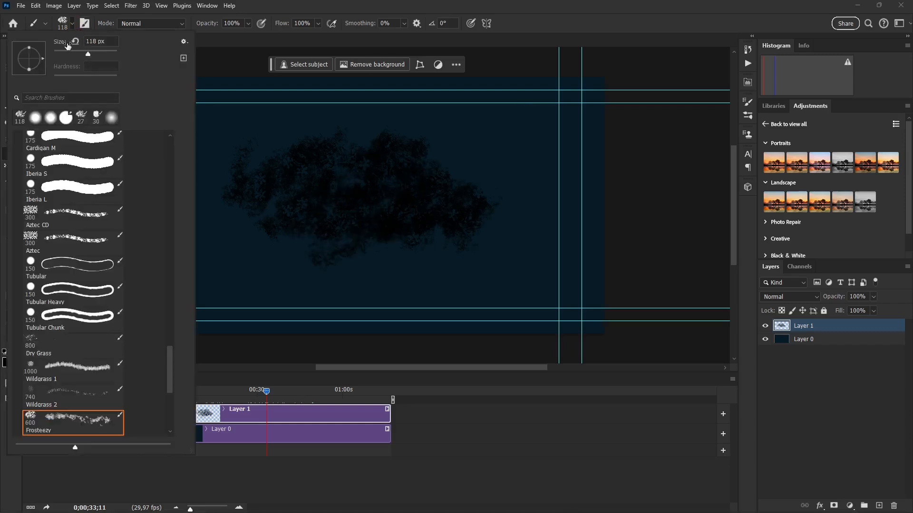
left_click_drag(92, 56, 102, 56)
left_click(358, 204)
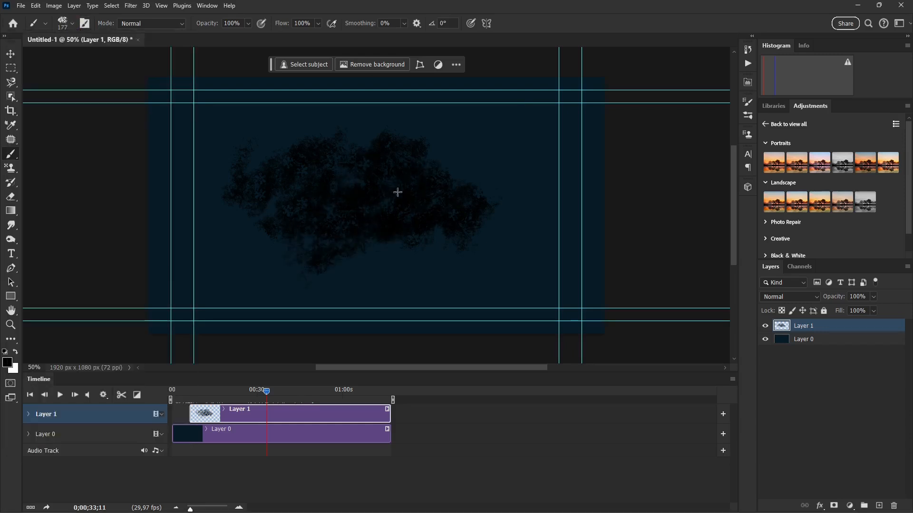
mouse_move(409, 112)
left_mouse_down()
mouse_move(420, 255)
mouse_move(324, 275)
mouse_move(405, 156)
left_mouse_up()
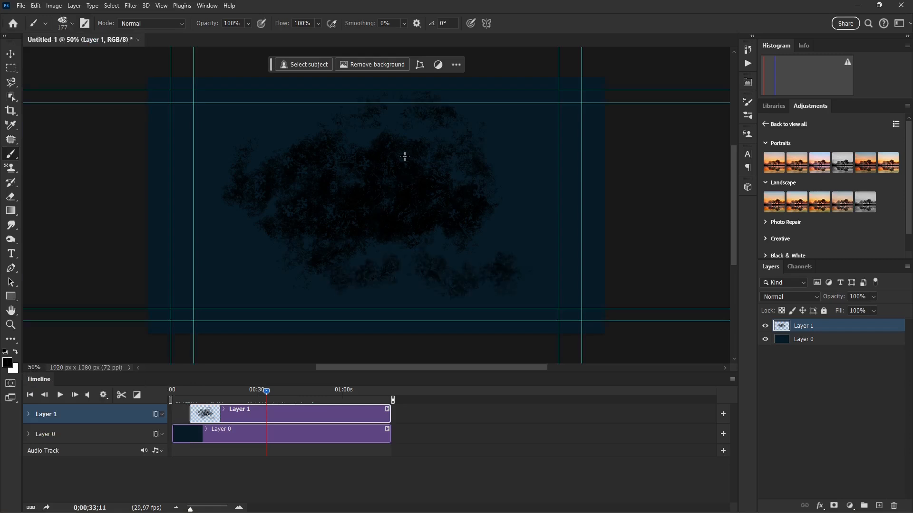
Add a new layer at 0;00;31;01 and draw a triangle shape about 367 x 318 px on it.
mouse_move(270, 405)
left_mouse_down()
mouse_move(191, 408)
mouse_move(263, 416)
mouse_move(183, 423)
mouse_move(258, 431)
mouse_move(183, 435)
mouse_move(260, 421)
left_mouse_up()
left_click(879, 506)
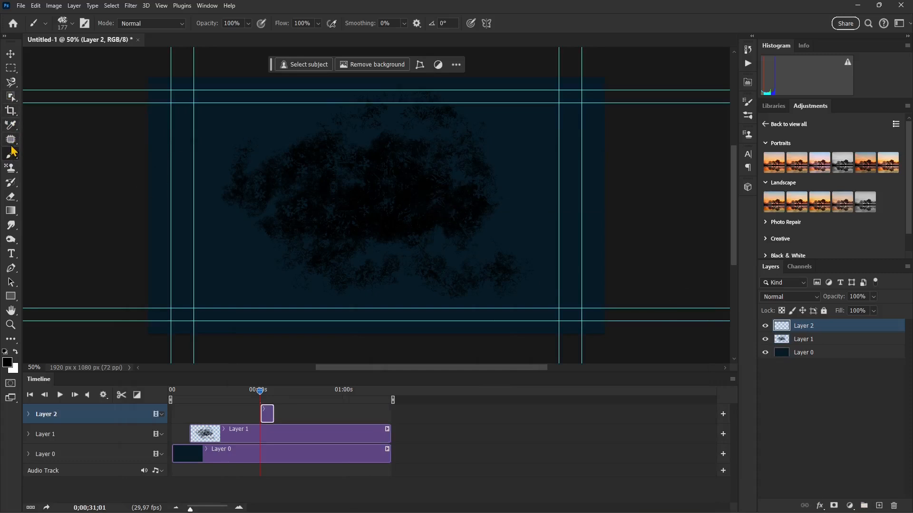
left_click(11, 297)
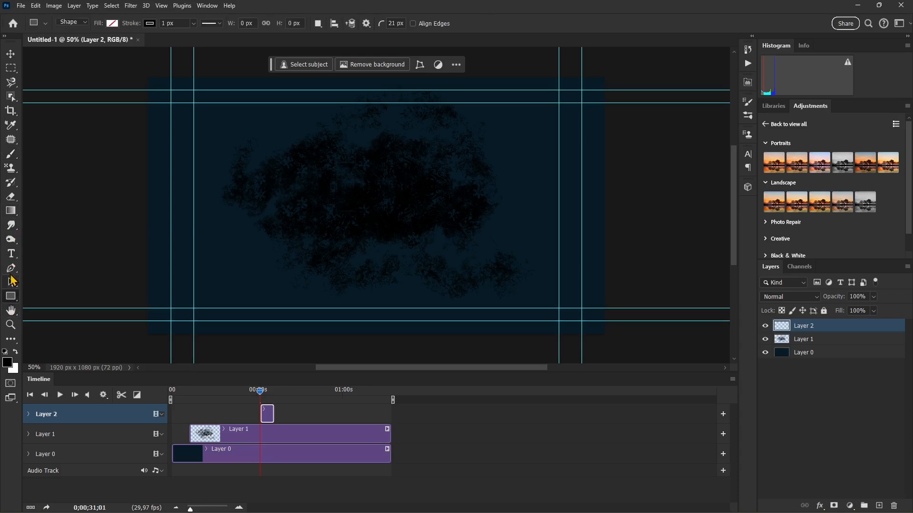
right_click(10, 302)
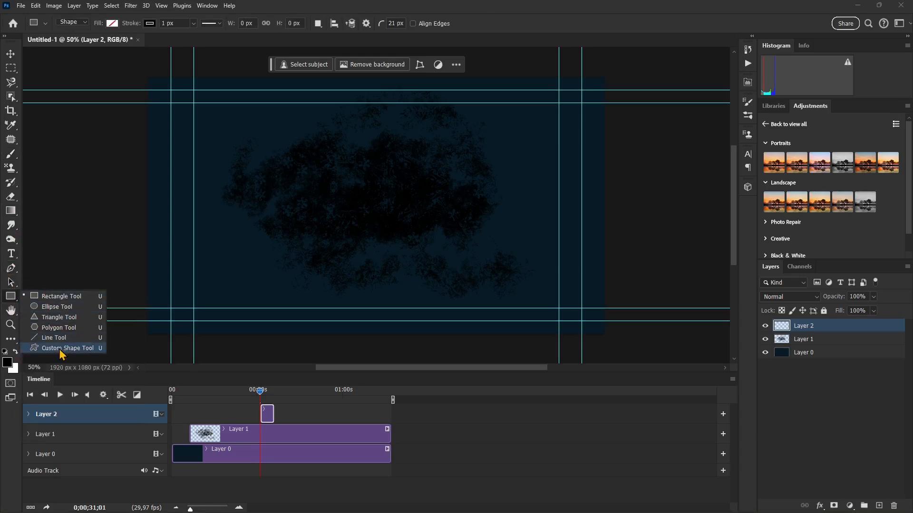
left_click(57, 317)
left_click_drag(359, 195, 264, 270)
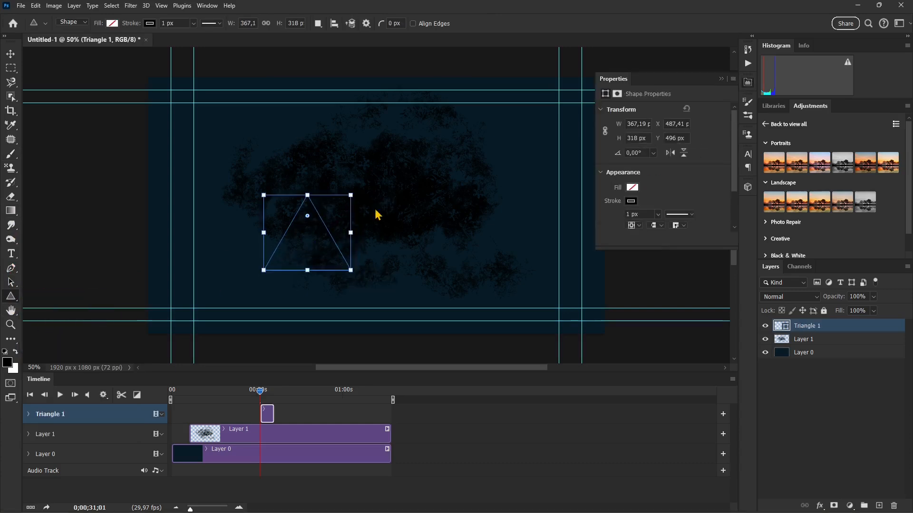
Extend the triangle's clip to about 32 seconds, shift it to start at about 39 seconds, and place the playhead at 0;00;54;26.
left_click_drag(274, 416, 353, 415)
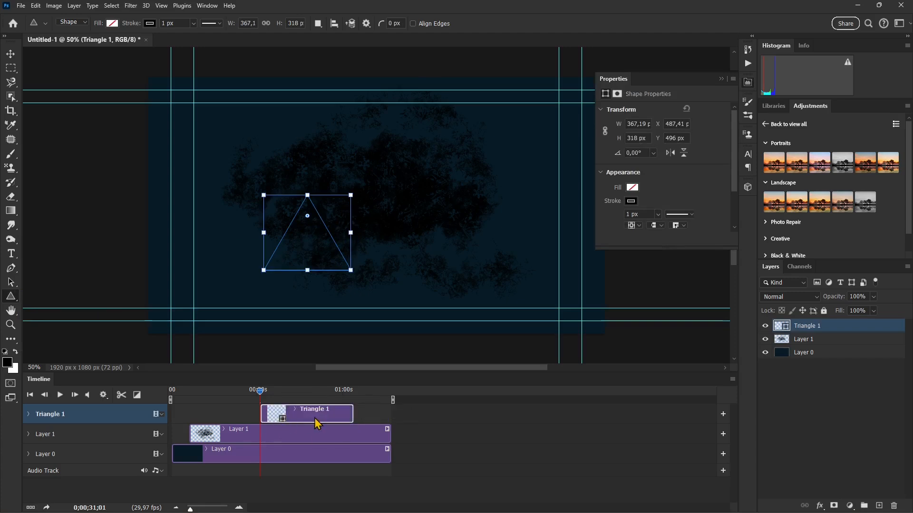
left_click_drag(322, 421, 341, 418)
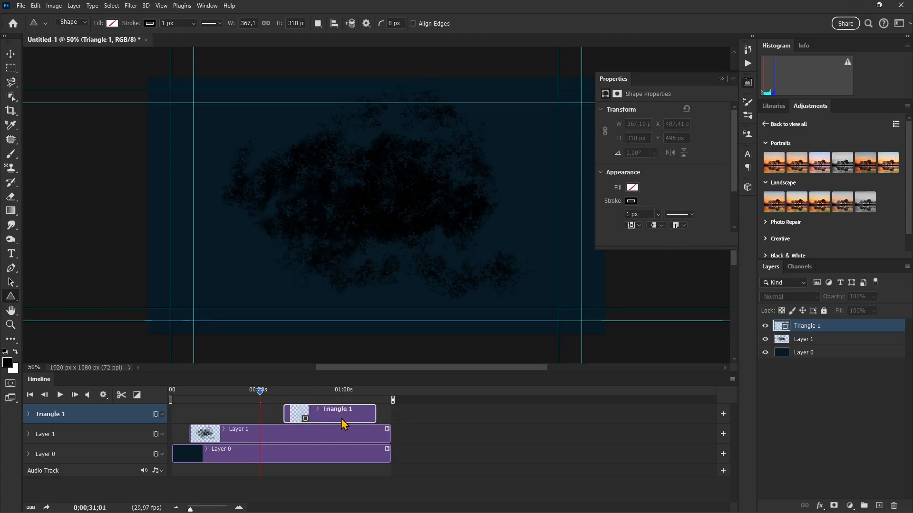
left_click(328, 391)
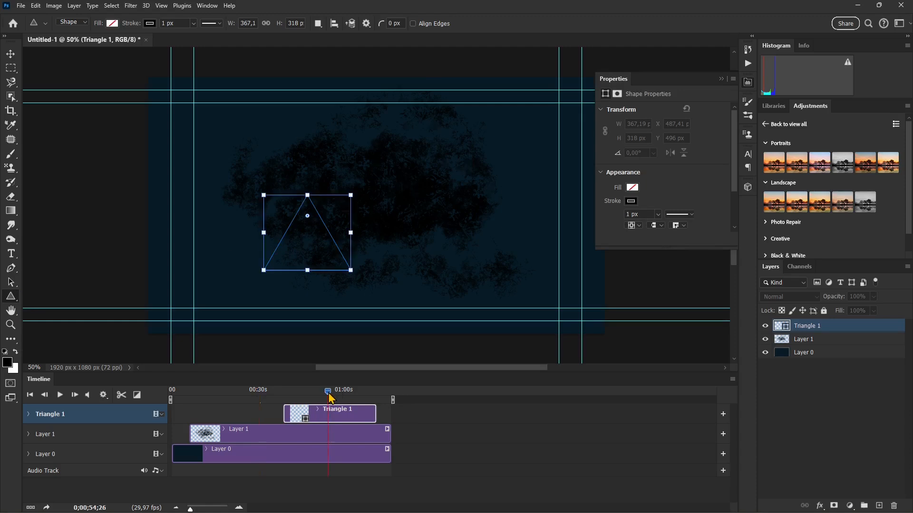
Give the triangle a teal fill from the recently used colors and a black stroke of 24.94 px.
left_click(113, 24)
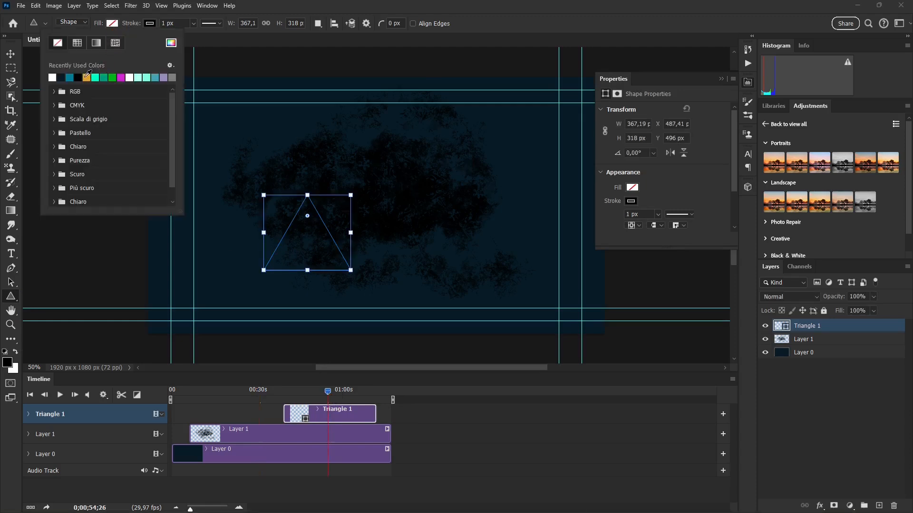
left_click(70, 77)
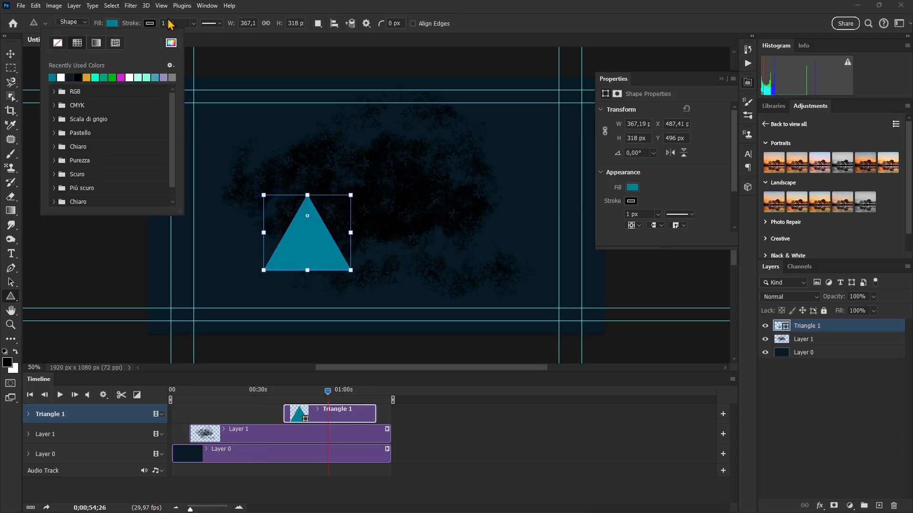
left_click(193, 23)
left_click_drag(184, 34, 211, 36)
Move the triangle to about X 745, Y 326 px and set its layer to 38% opacity and 50% fill.
left_click(15, 59)
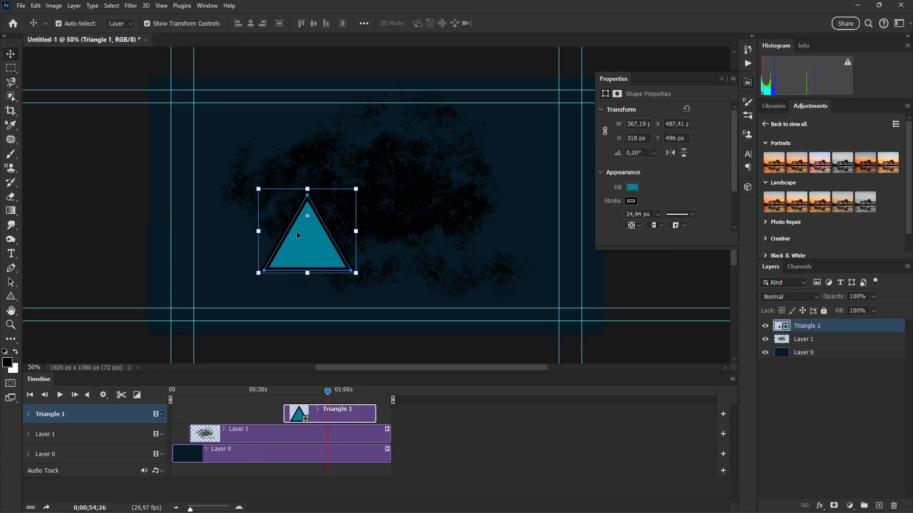
left_click_drag(312, 247, 374, 207)
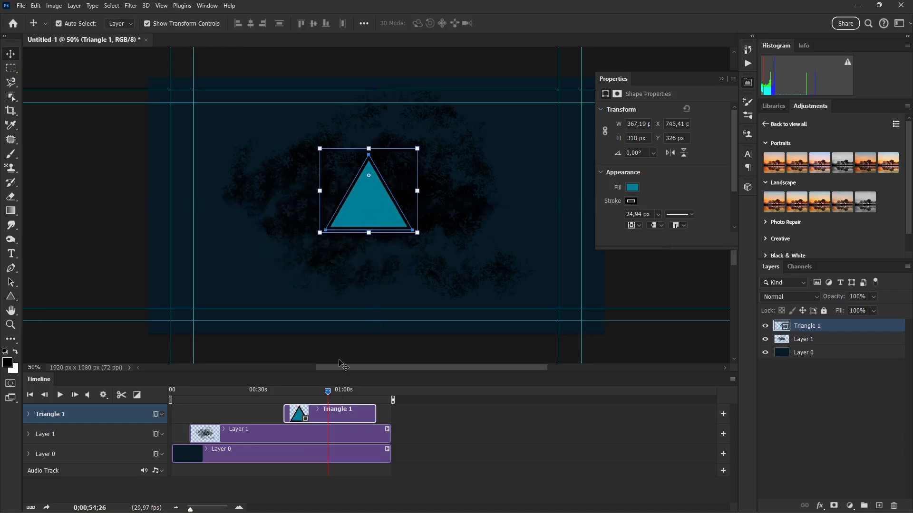
left_click(874, 297)
left_click_drag(875, 308, 851, 323)
left_click(874, 311)
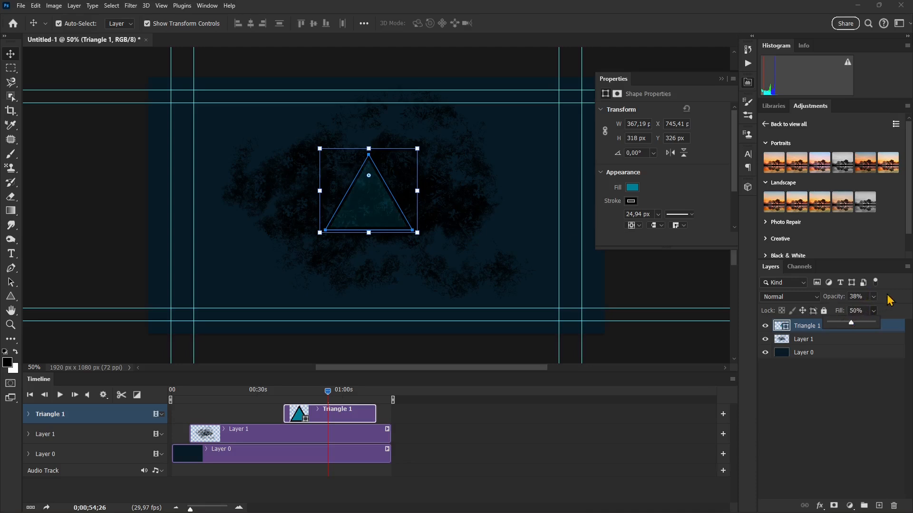
Try several blend modes on the triangle layer, including Color Burn, return it to Normal and deselect the layer.
left_click(801, 296)
left_click(799, 297)
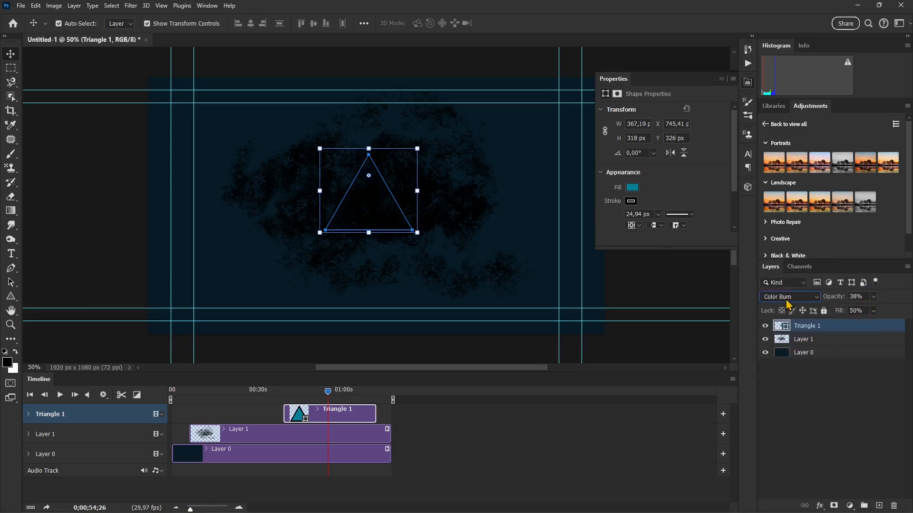
left_click(786, 301)
left_click(780, 354)
left_click(780, 301)
left_click(777, 426)
left_click(780, 299)
left_click(781, 466)
left_click(774, 297)
left_click(775, 297)
left_click(780, 298)
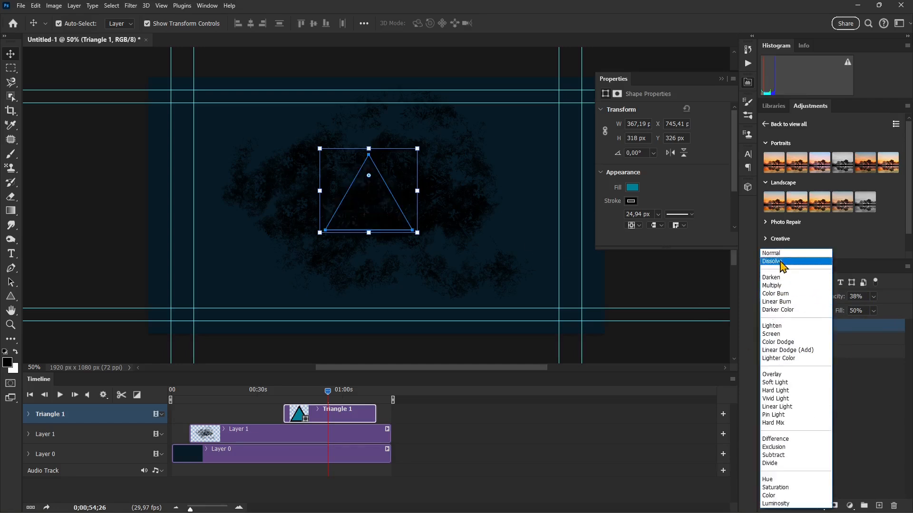
left_click(780, 262)
left_click(845, 423)
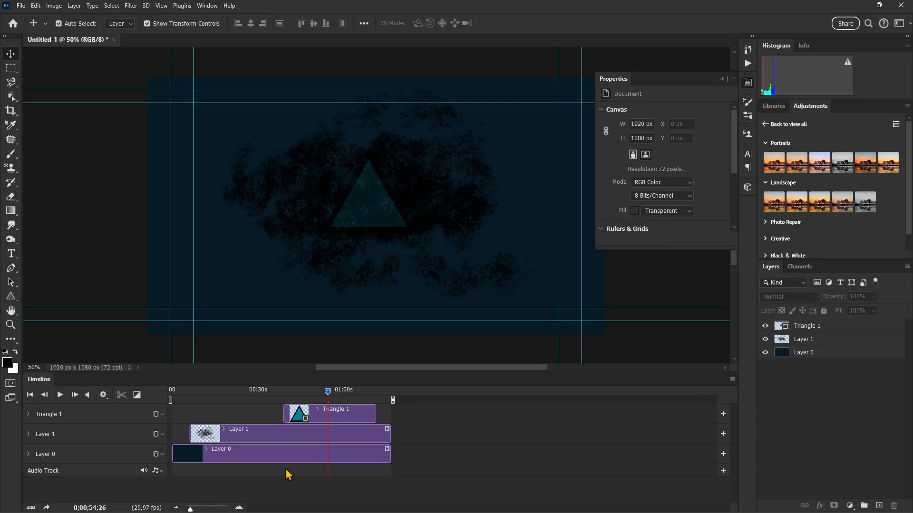
left_click(338, 418)
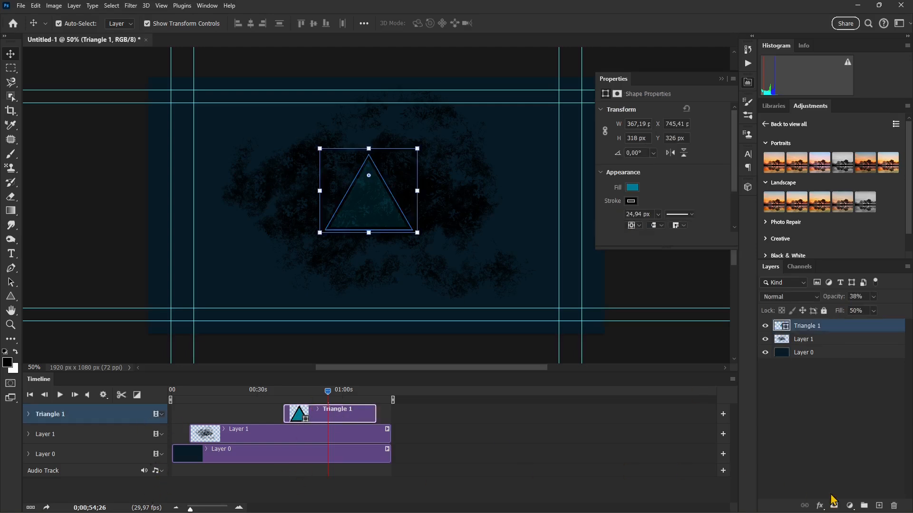
left_click(880, 507)
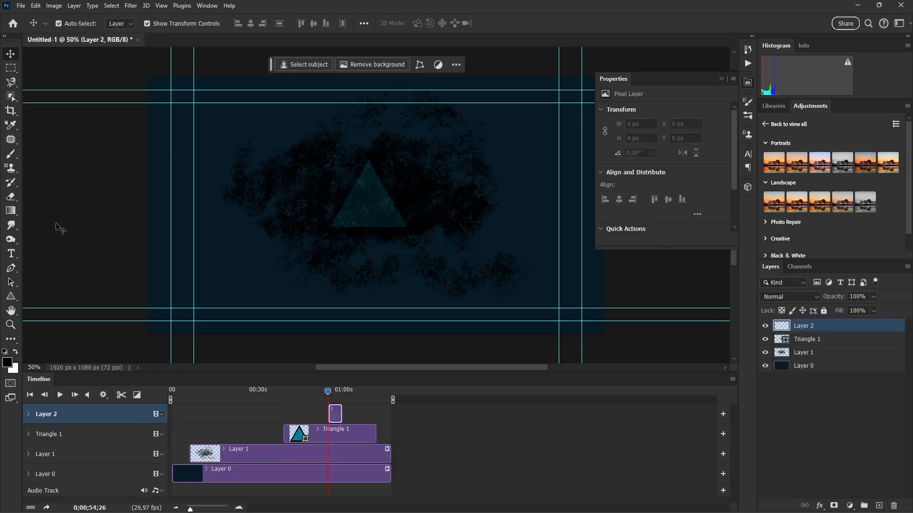
left_click(11, 253)
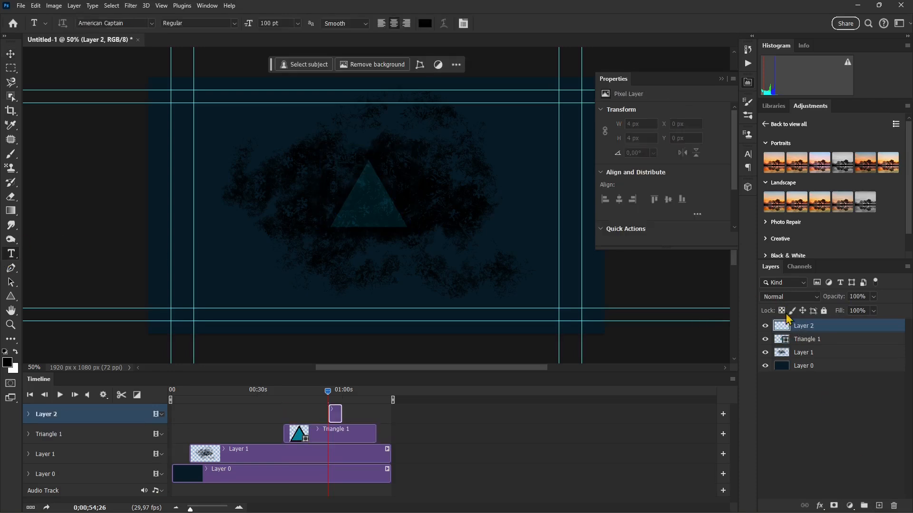
left_click(894, 506)
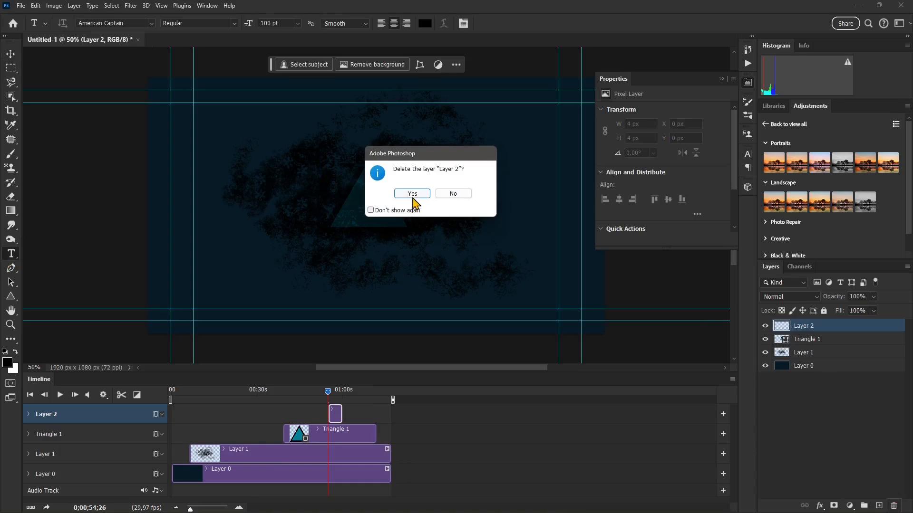
left_click(416, 193)
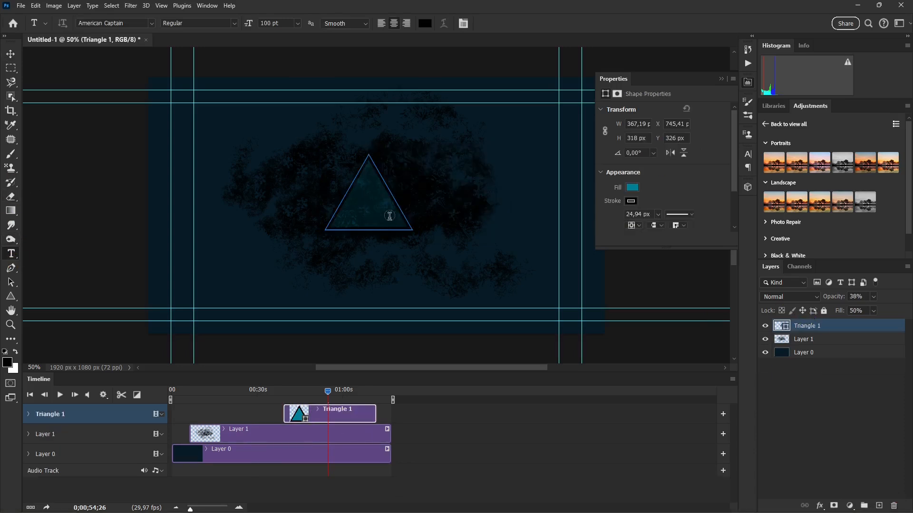
Add the paragraph text "video animation" across the triangle and widen its text box to the inner vertical guides.
left_click_drag(289, 186, 447, 214)
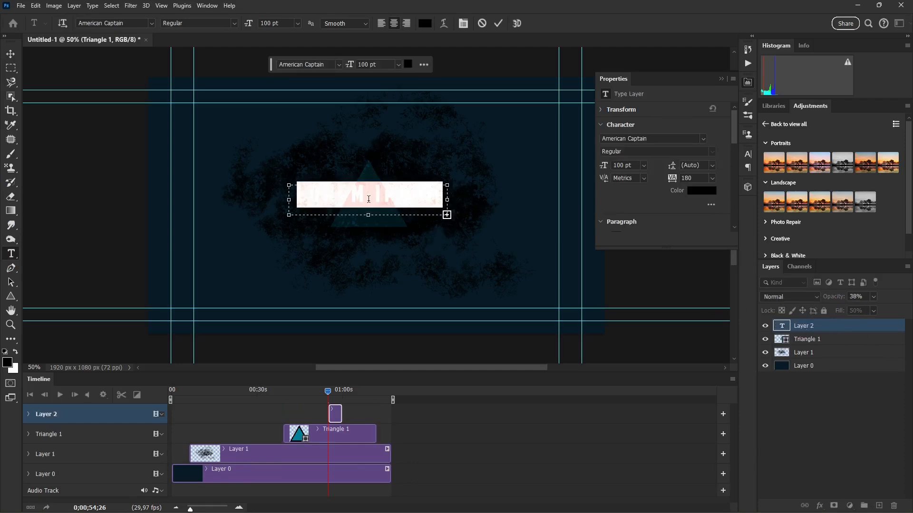
type("VIDEO")
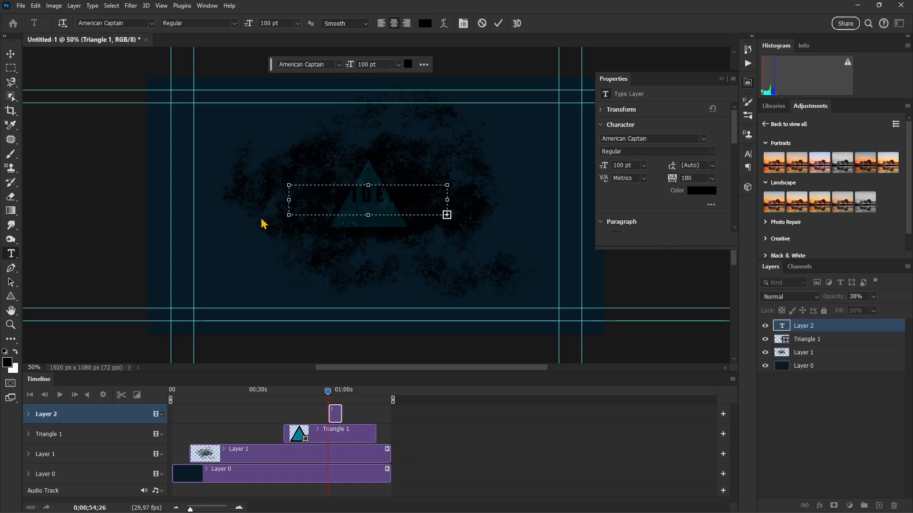
left_click_drag(289, 199, 192, 199)
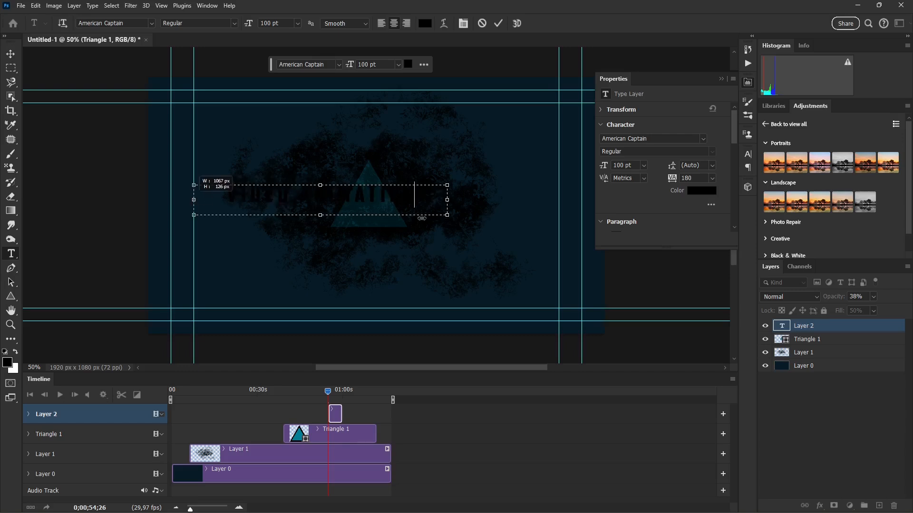
left_click_drag(447, 200, 559, 200)
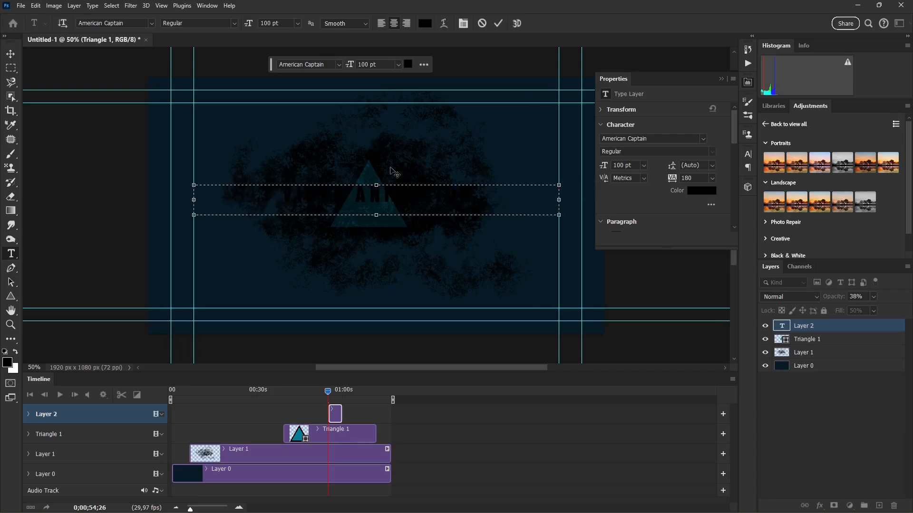
Select all the text and recolor it from black to a bright cyan.
triple_click(395, 193)
left_click(408, 65)
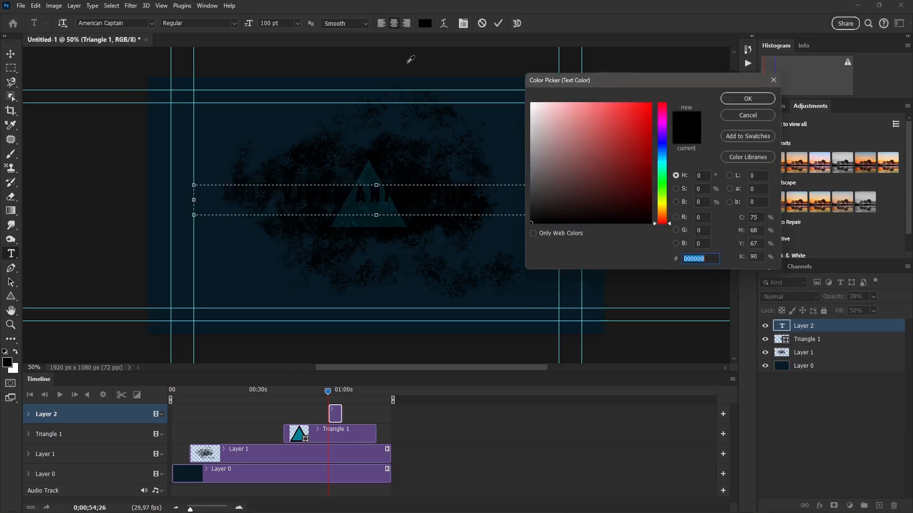
left_click(662, 163)
left_click(620, 175)
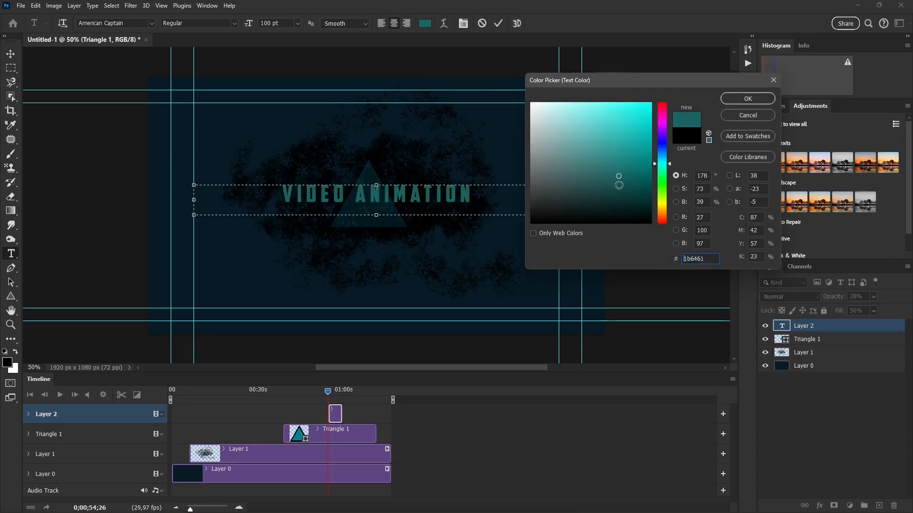
left_click(650, 134)
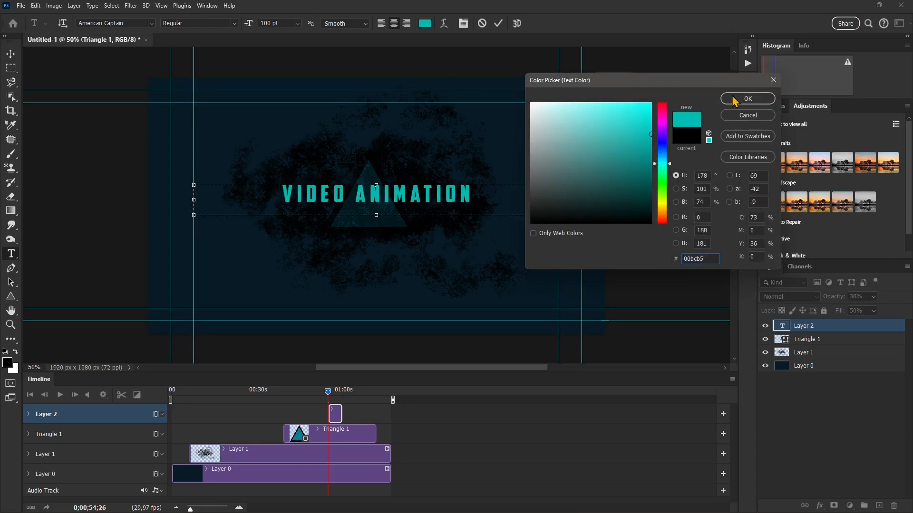
left_click(748, 98)
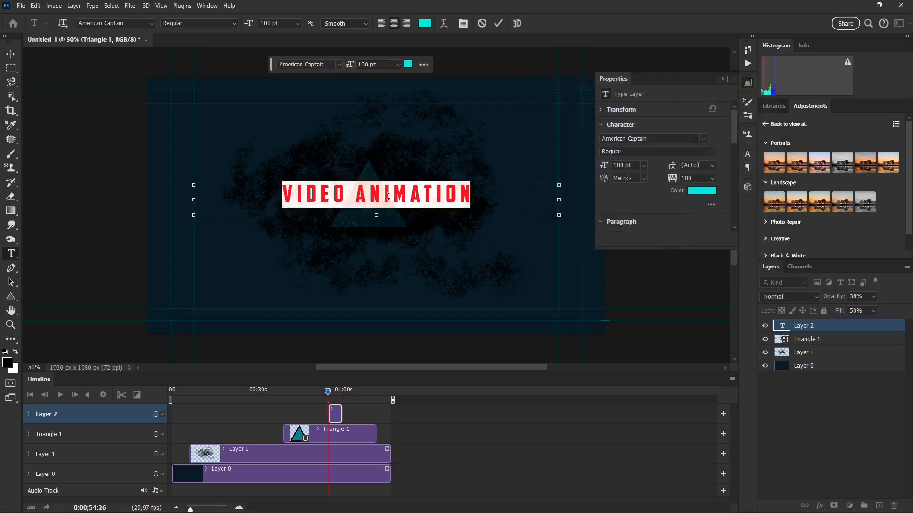
Set the font of the whole text to NEON LED Light.
key("ctrl+a")
left_click(339, 65)
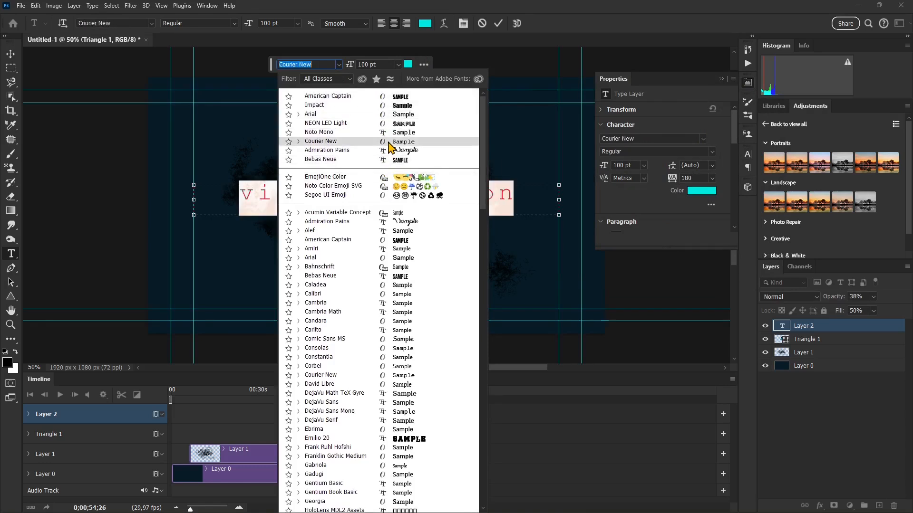
left_click(391, 123)
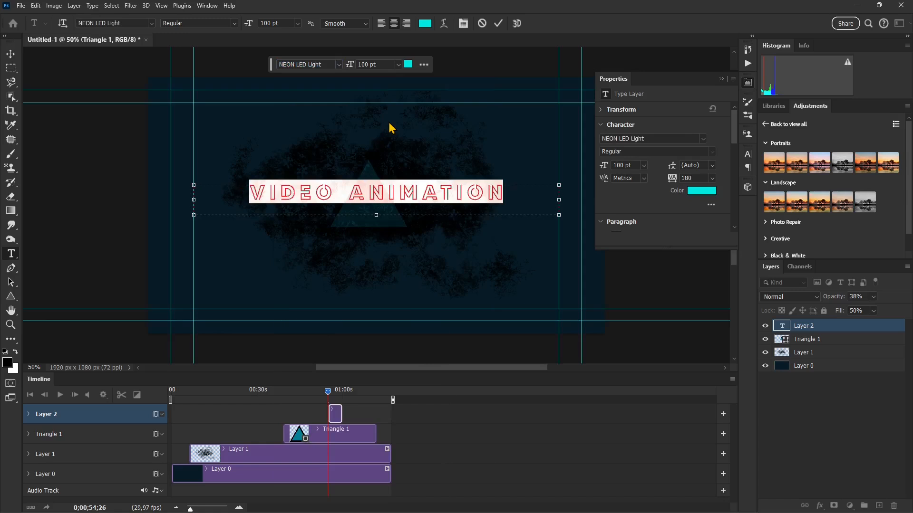
left_click(393, 200)
left_click(444, 200)
left_click_drag(508, 201, 229, 199)
left_click(349, 201)
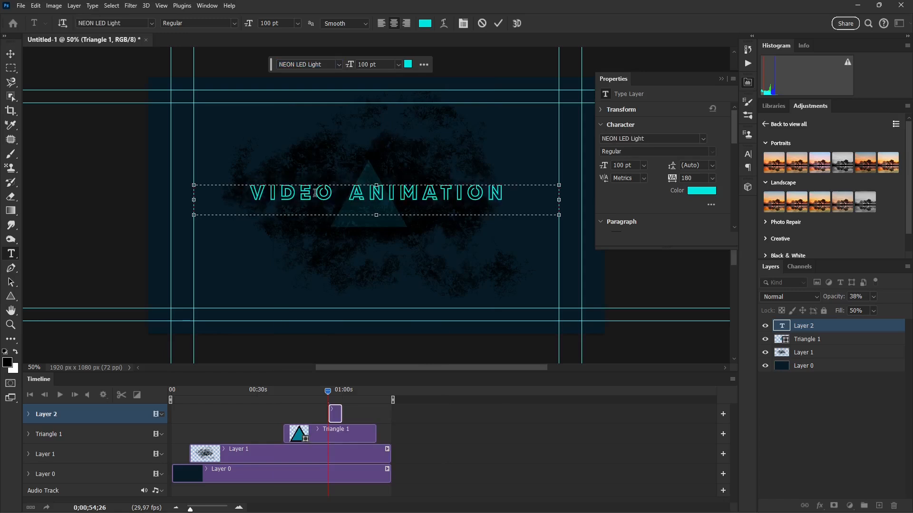
Commit the text and extend its clip so it ends level with the triangle's clip.
triple_click(396, 190)
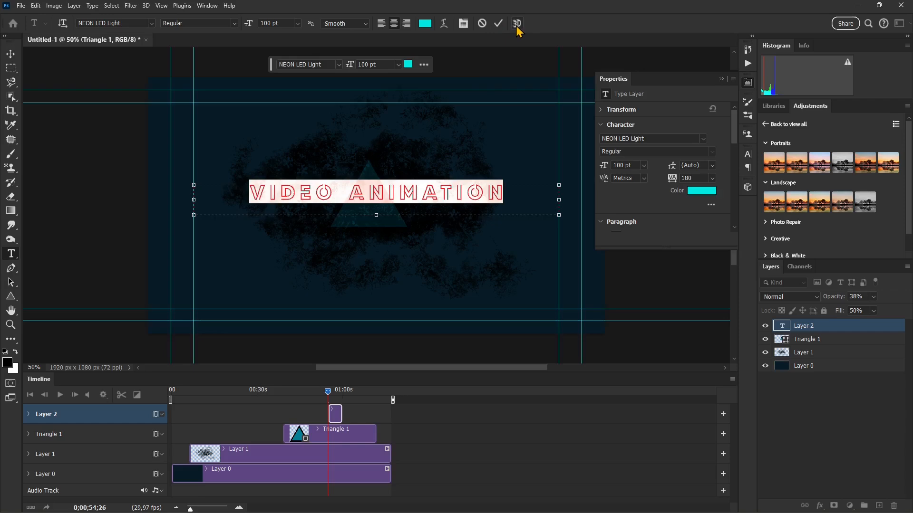
left_click(498, 23)
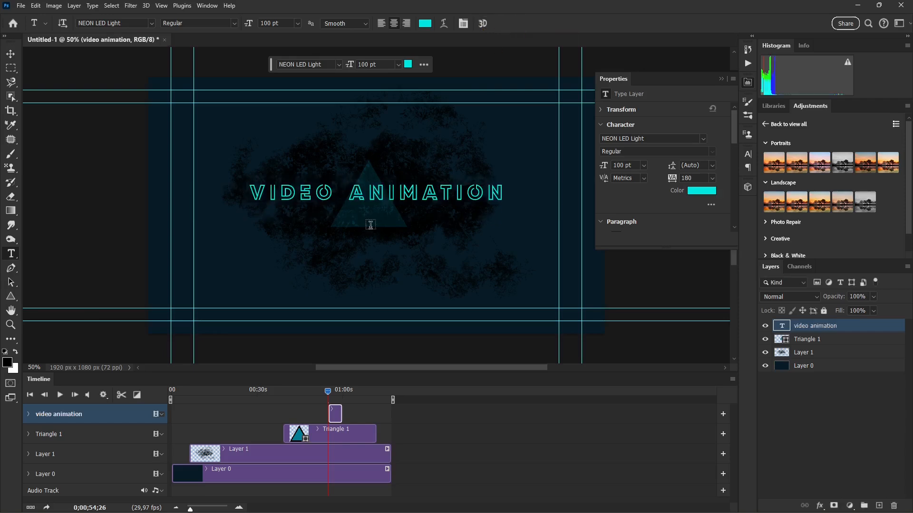
left_click_drag(342, 413, 370, 421)
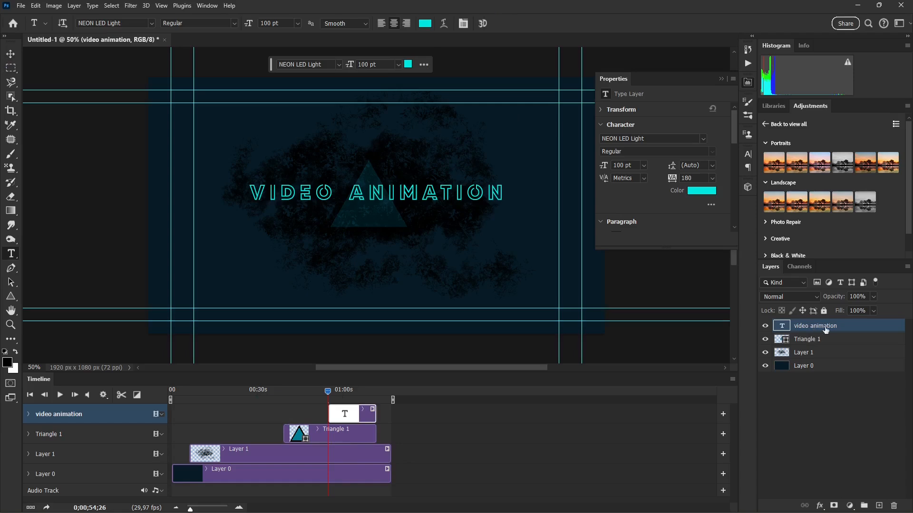
Give the text layer Drop Shadow, Outer Glow, Pattern Overlay, Gradient Overlay, Satin and Stroke effects, leaving Color Overlay off.
double_click(850, 328)
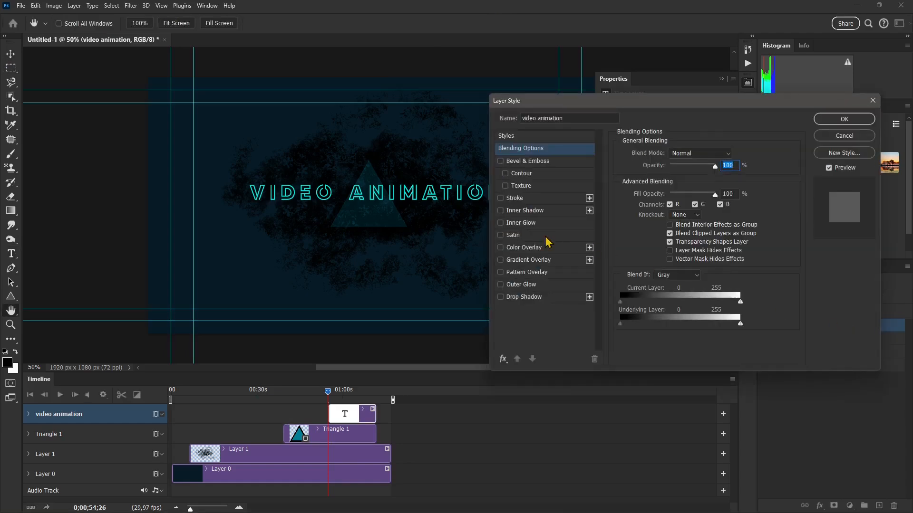
left_click(501, 298)
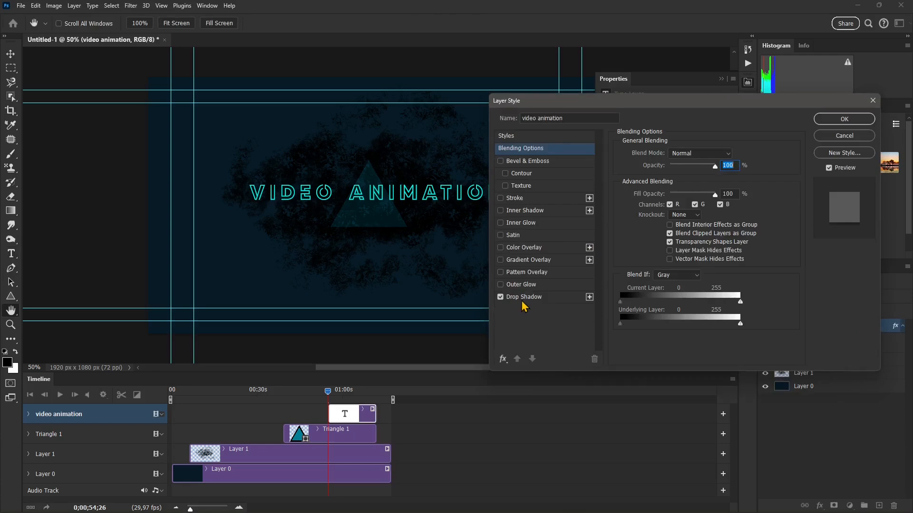
left_click(500, 284)
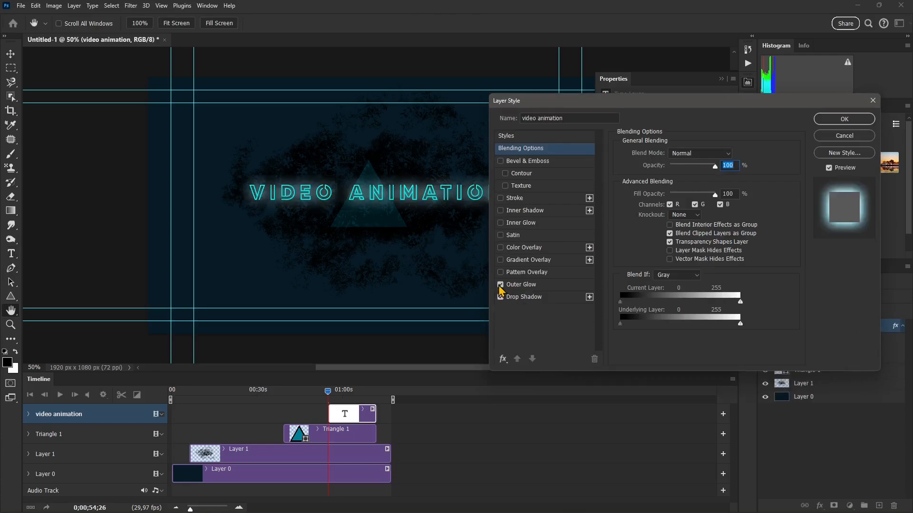
left_click(500, 272)
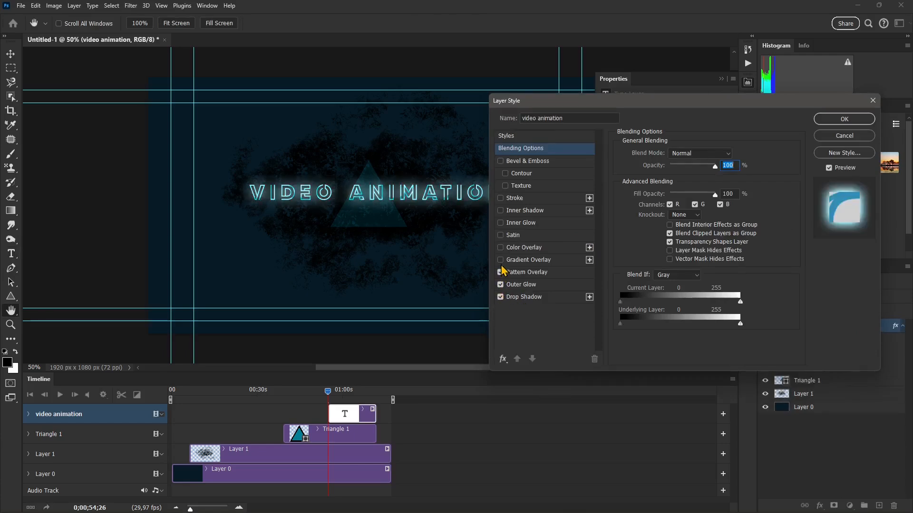
left_click(500, 260)
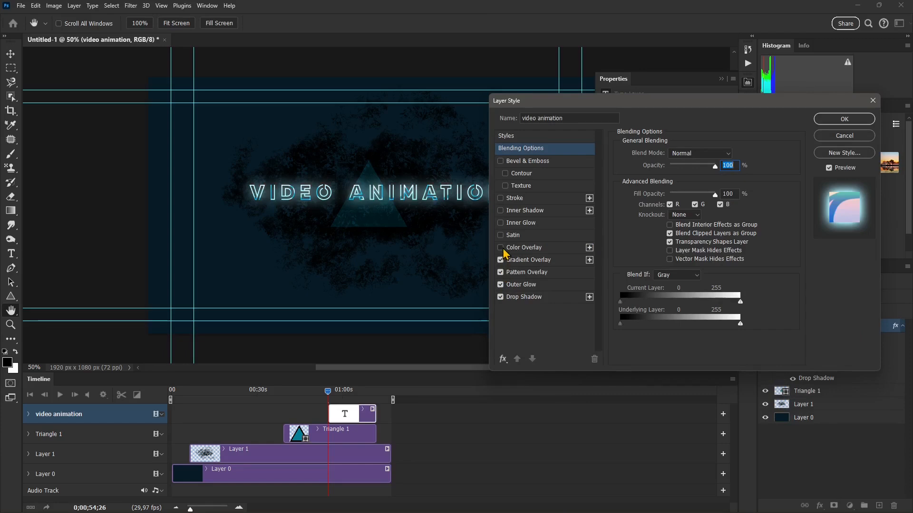
left_click(500, 248)
left_click(501, 247)
left_click(500, 236)
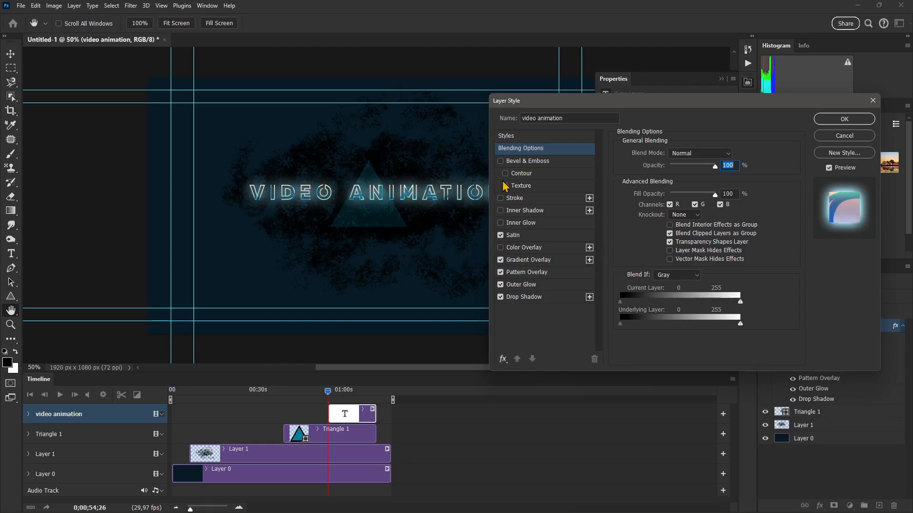
left_click(501, 162)
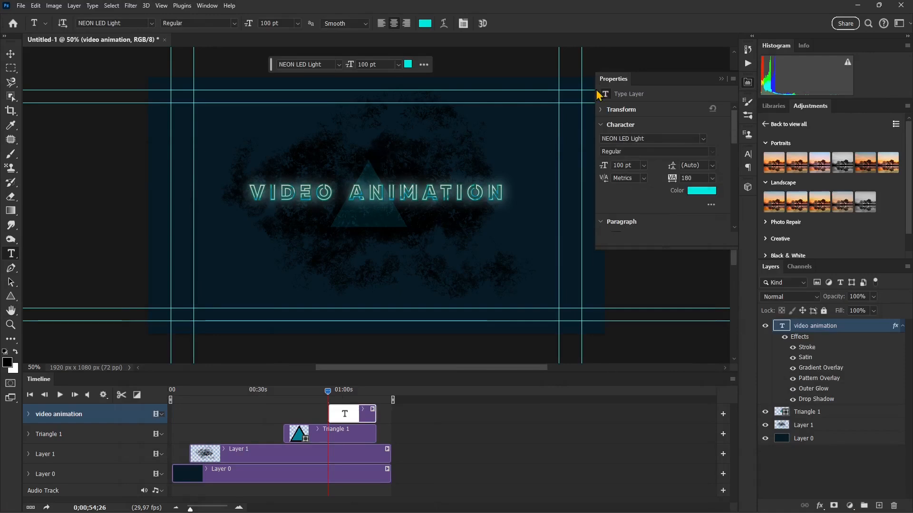
Set the text layer's opacity to 84% and hide its Gradient Overlay effect.
left_click(721, 79)
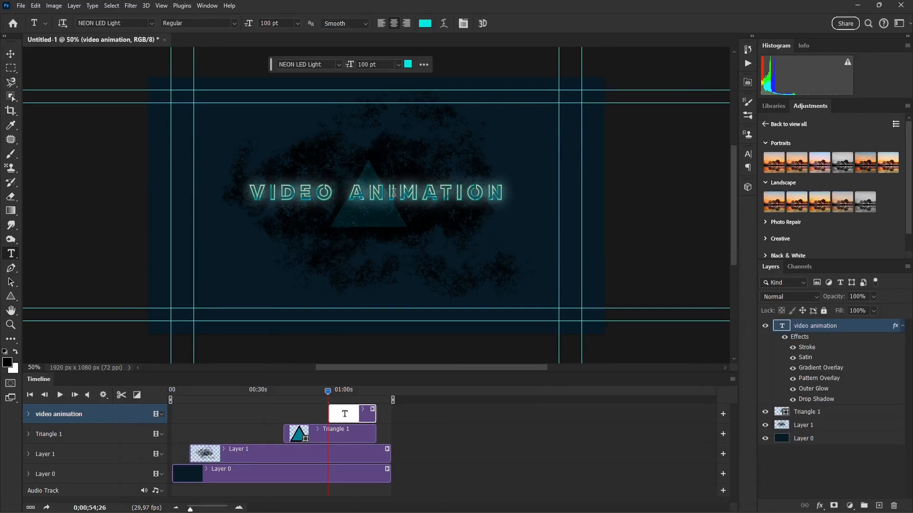
left_click(795, 297)
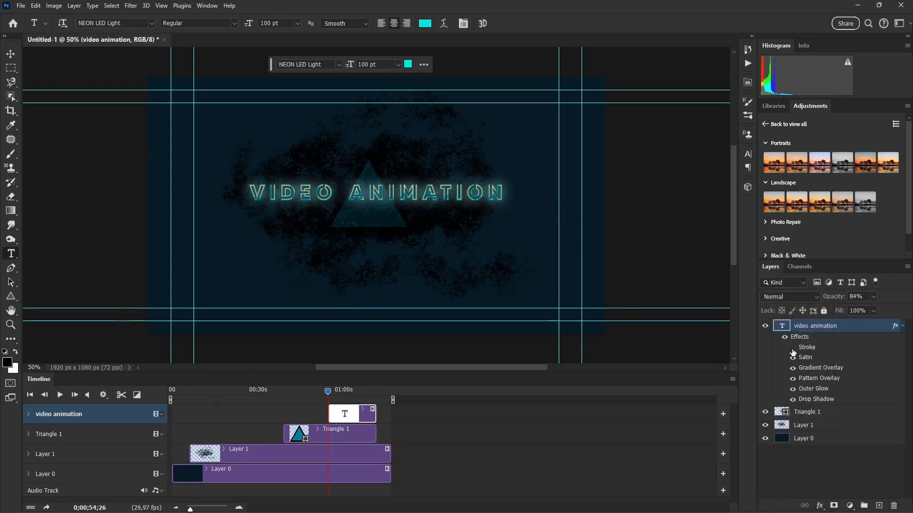
left_click(793, 358)
left_click(793, 368)
Extend the text and triangle clips to the end of the composition and add an empty video group on top.
left_click_drag(330, 396, 354, 436)
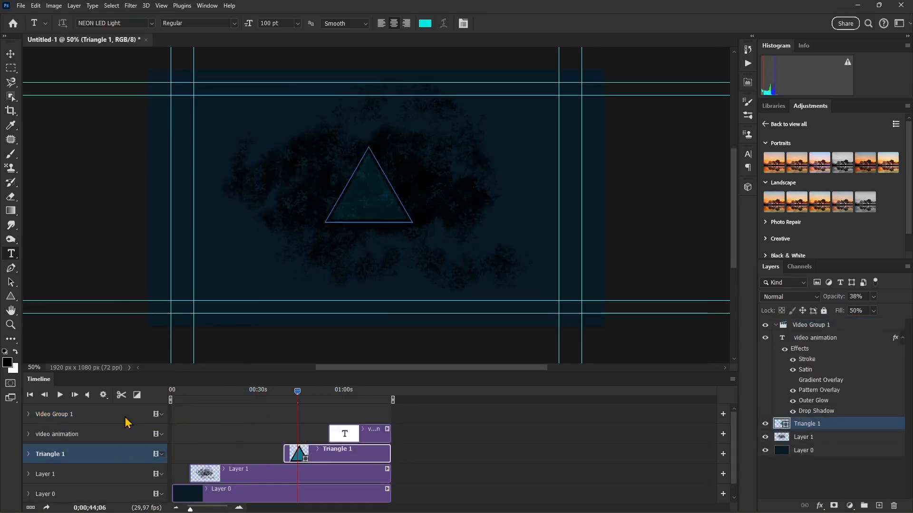
Play the composition from the start to preview it, and scrub the playhead back to 0;00;09;26.
left_click(28, 395)
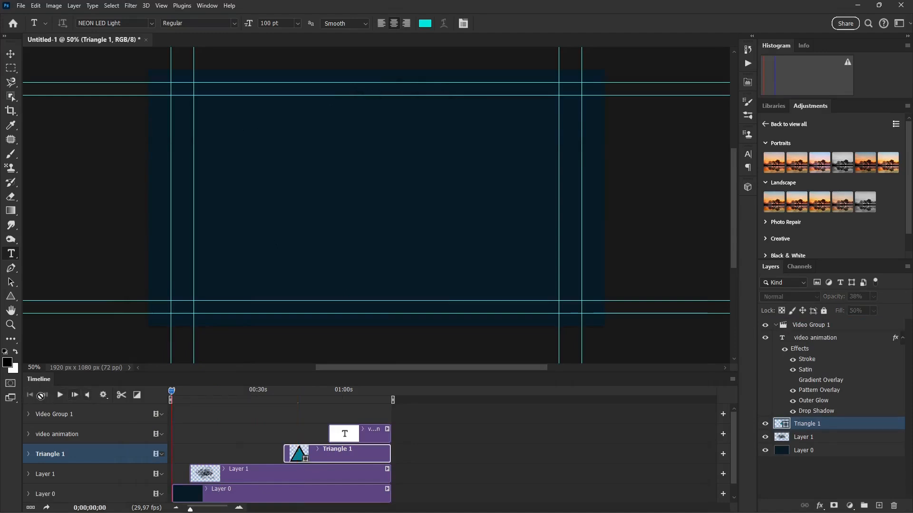
left_click(60, 396)
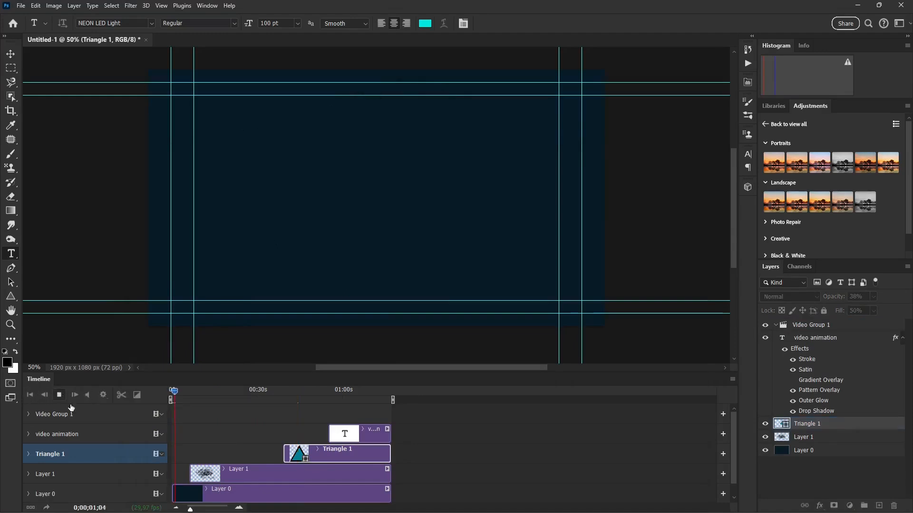
left_click(61, 399)
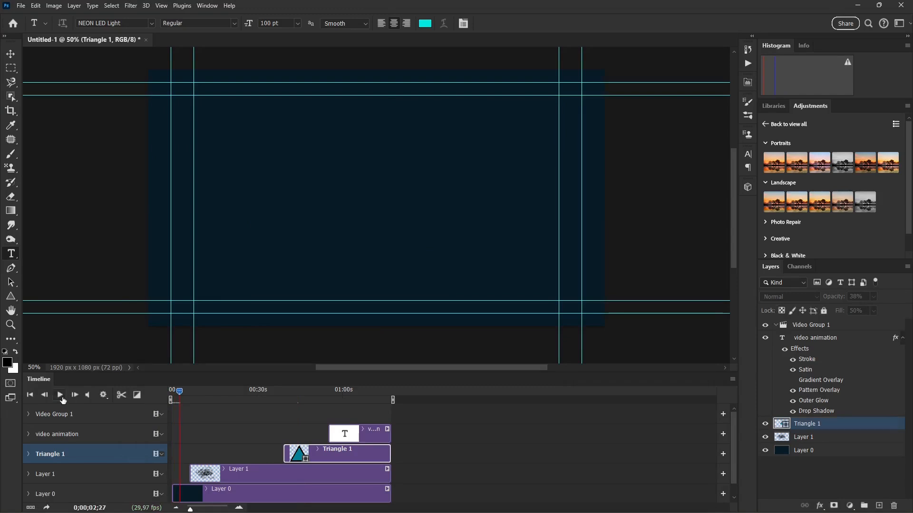
left_click(75, 399)
left_click(32, 395)
left_click(61, 396)
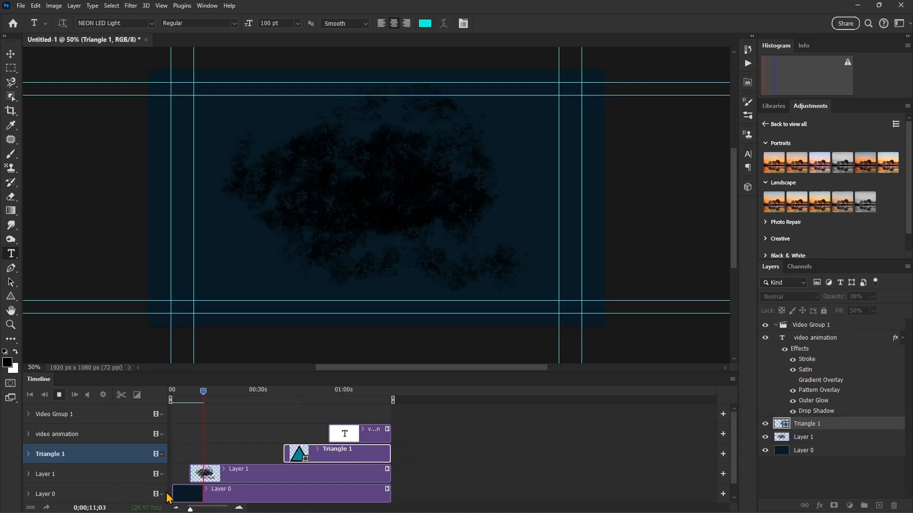
left_click(208, 393)
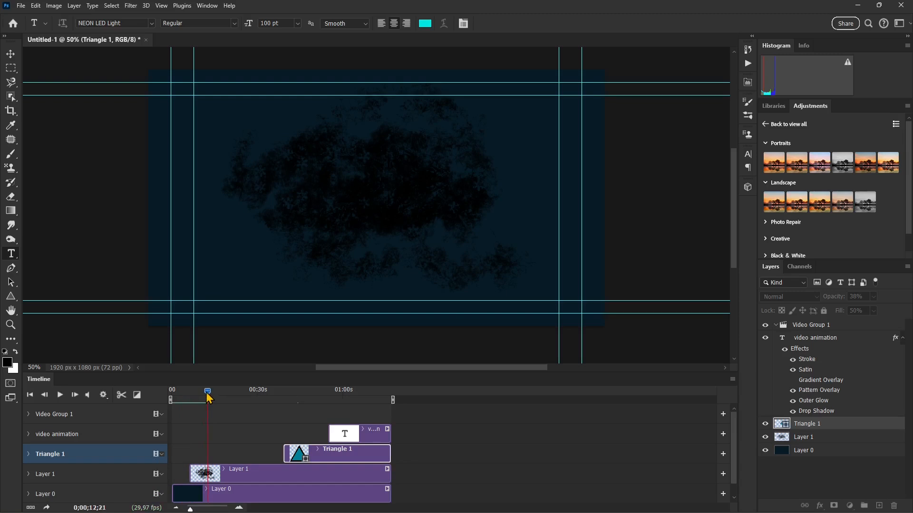
mouse_move(200, 402)
left_mouse_down()
mouse_move(173, 405)
mouse_move(204, 407)
left_mouse_up()
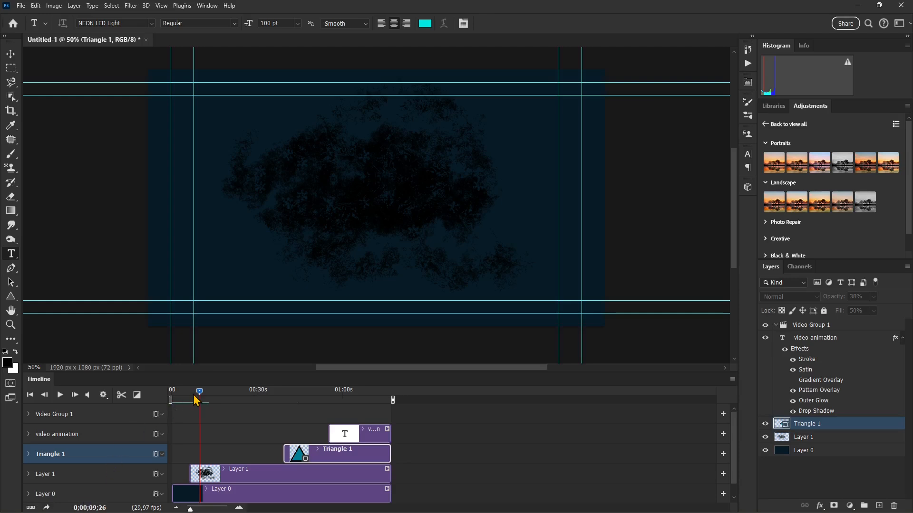
Set the timeline's current time to 0;00;00;10.
left_click(98, 507)
left_click_drag(410, 158, 371, 218)
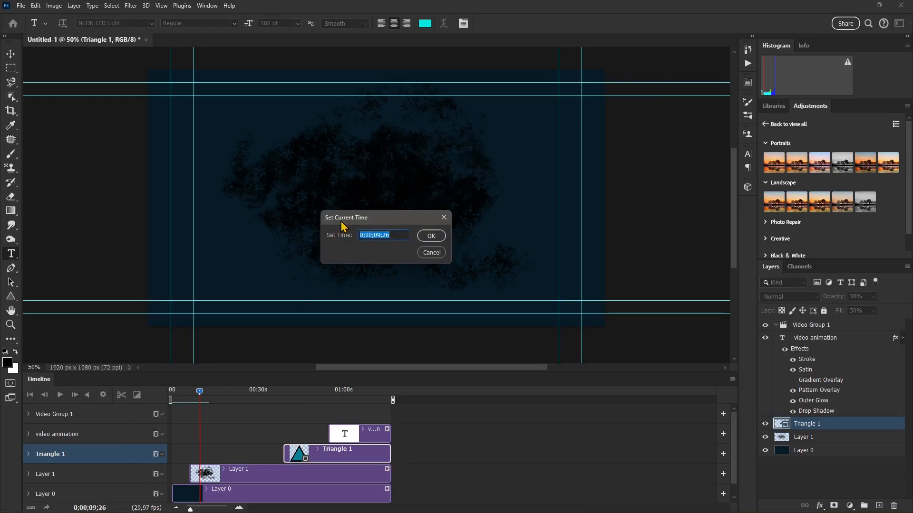
left_click(375, 236)
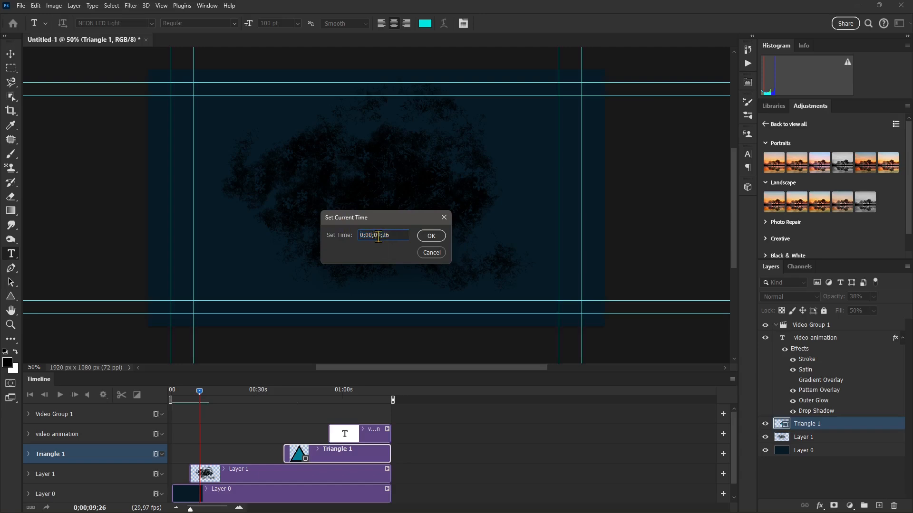
key("Right")
key("Right")
key("BackSpace")
type("0")
left_click(427, 236)
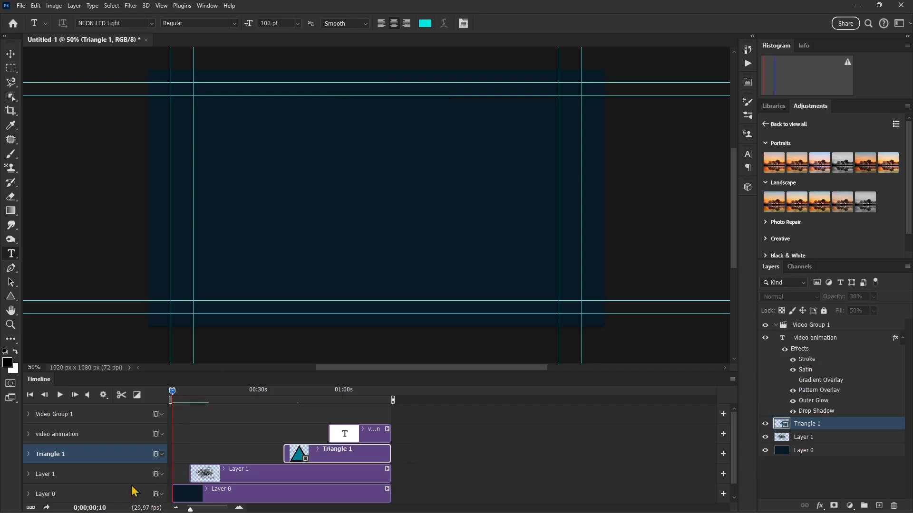
Set the timeline's current time to 0;00;01;00.
left_click(105, 508)
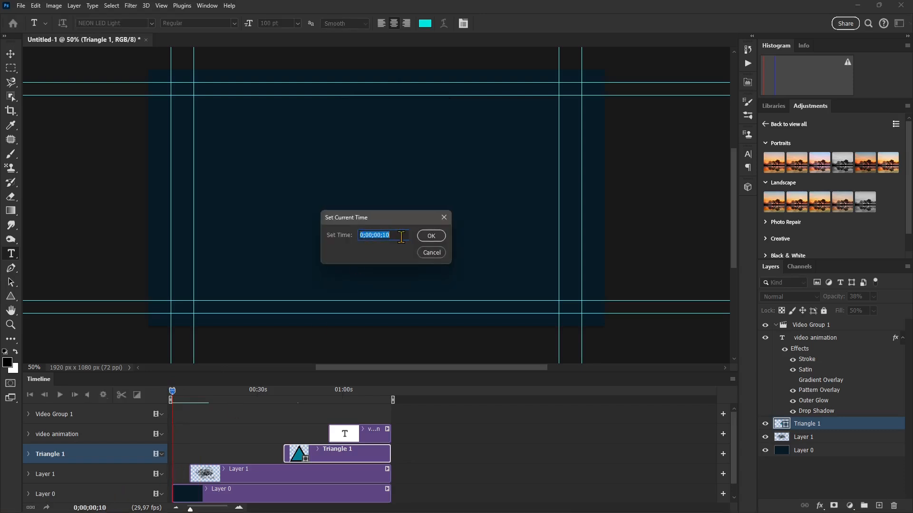
left_click(384, 236)
type("1")
left_click_drag(390, 237, 385, 237)
left_click(429, 237)
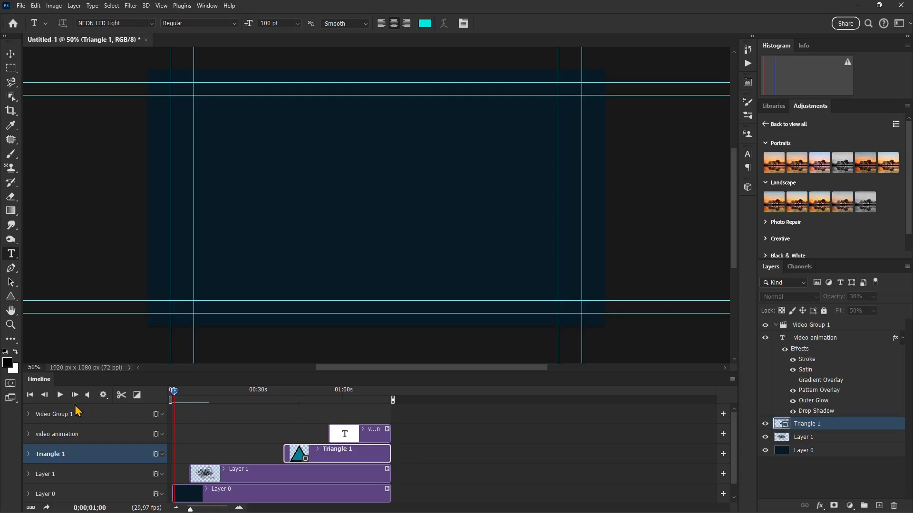
Play the composition from the start until the text appears, stop playback and scrub the playhead back to 0;00;45;11.
mouse_move(174, 391)
left_mouse_down()
mouse_move(194, 400)
mouse_move(189, 409)
mouse_move(172, 399)
left_mouse_up()
left_click(60, 395)
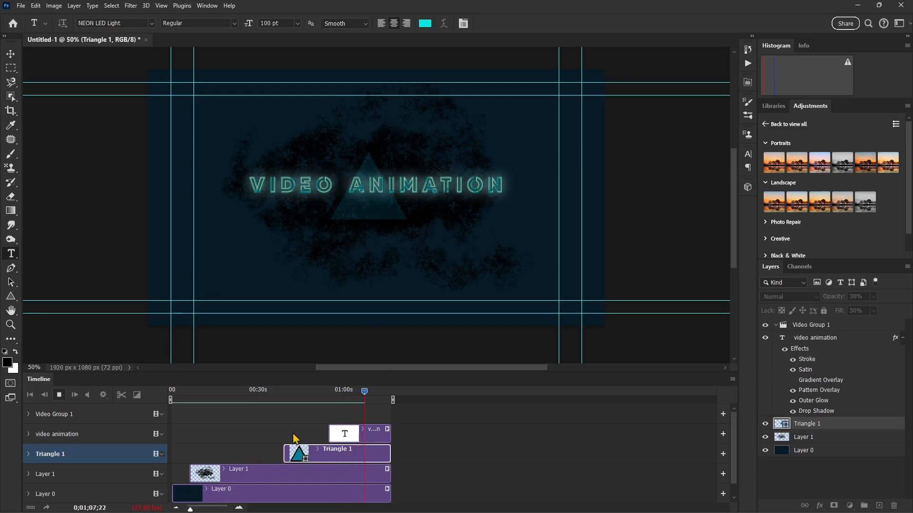
left_click(60, 397)
left_click_drag(371, 391, 301, 404)
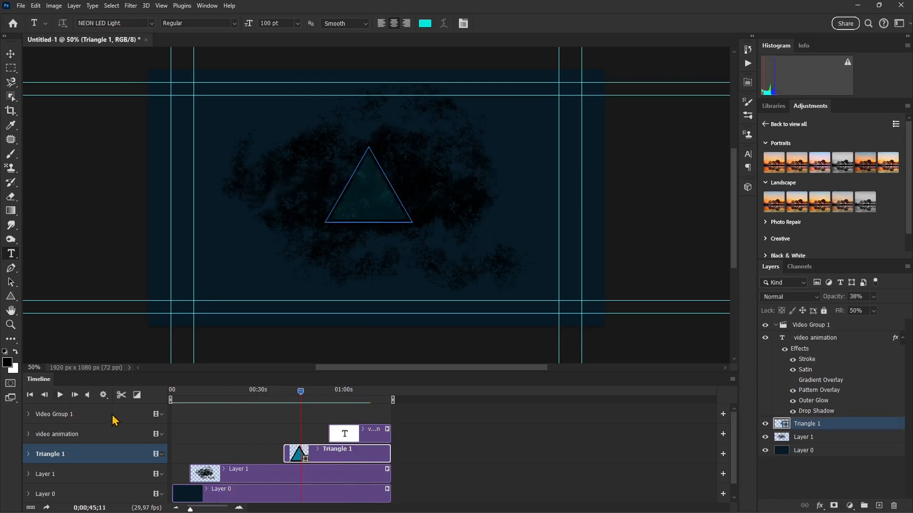
Set the timeline's playback resolution to 100%.
left_click(103, 396)
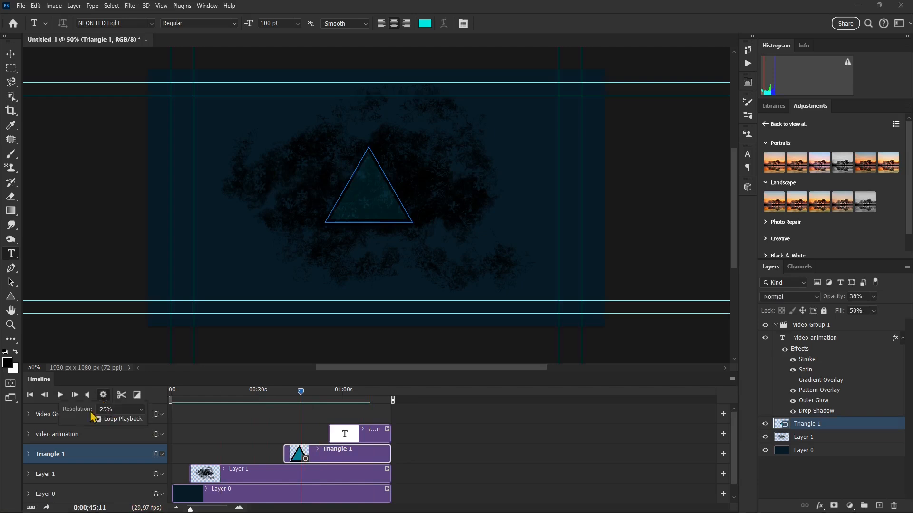
left_click(115, 410)
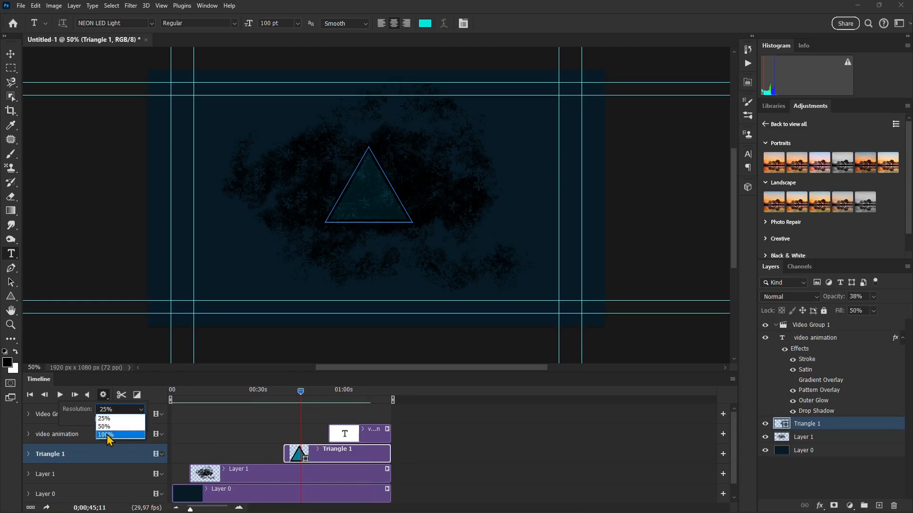
left_click(106, 435)
Preview the composition from the start and again from about one minute, leaving the playhead at 0;01;04;28.
left_click_drag(301, 392, 169, 394)
left_click(62, 395)
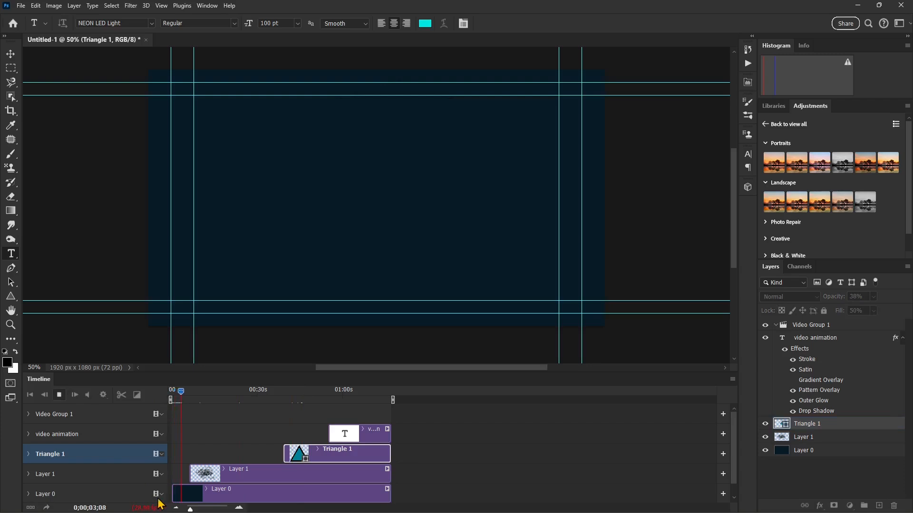
left_click_drag(184, 393, 344, 404)
left_click(61, 396)
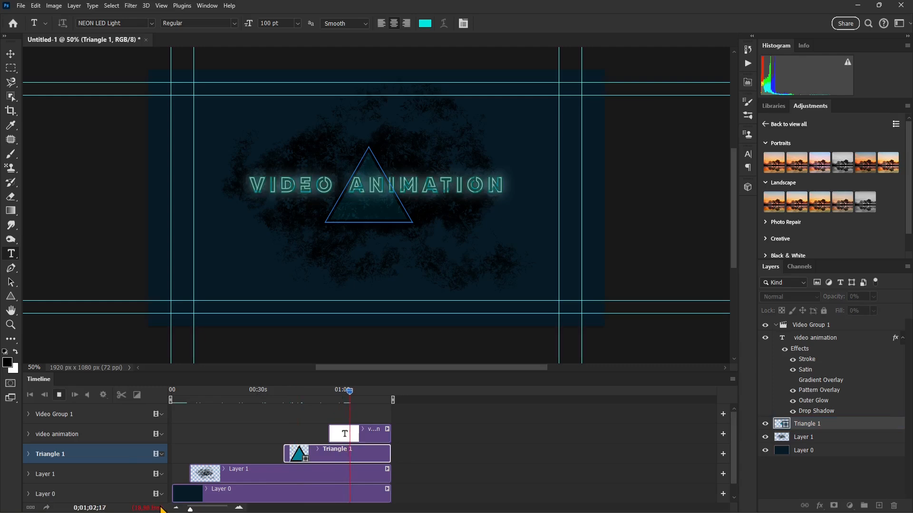
left_click(60, 395)
left_click_drag(354, 396, 357, 421)
Switch the playback resolution to 25% and back to 100%, and scrub the playhead to 0;01;01;03.
left_click(103, 396)
left_click(110, 410)
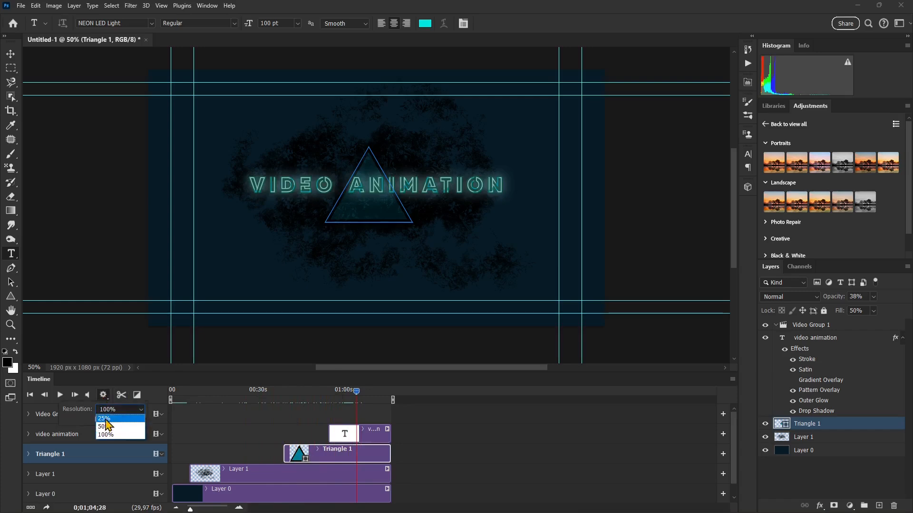
left_click(105, 419)
left_click(101, 407)
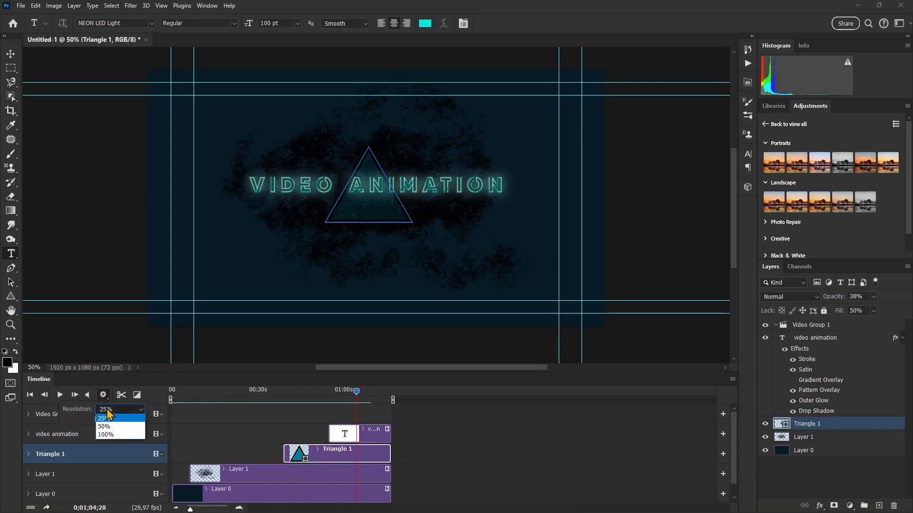
left_click(102, 436)
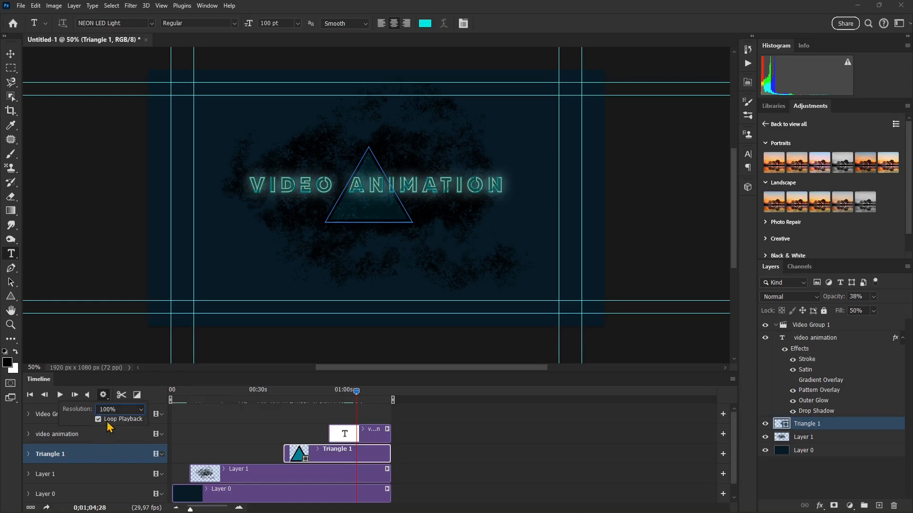
mouse_move(357, 392)
left_mouse_down()
mouse_move(227, 401)
mouse_move(350, 408)
left_mouse_up()
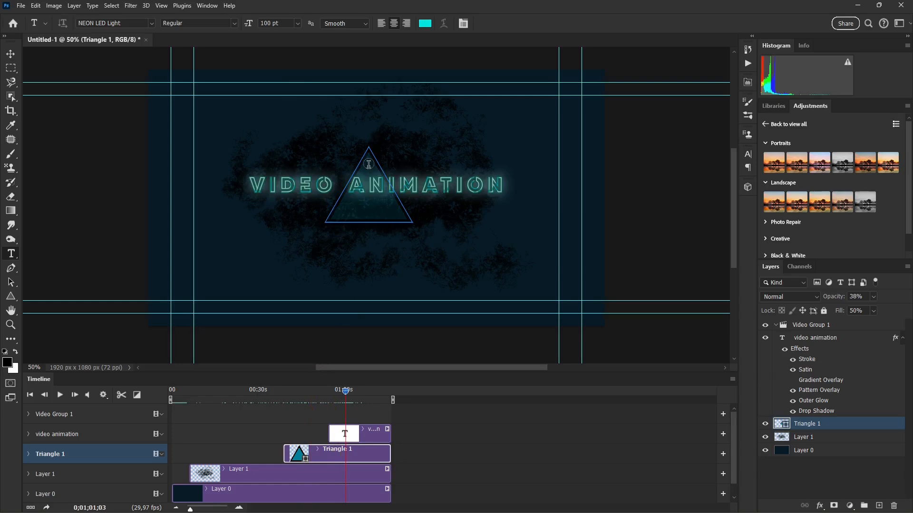
View the Render Video settings and close them without rendering.
left_click(53, 508)
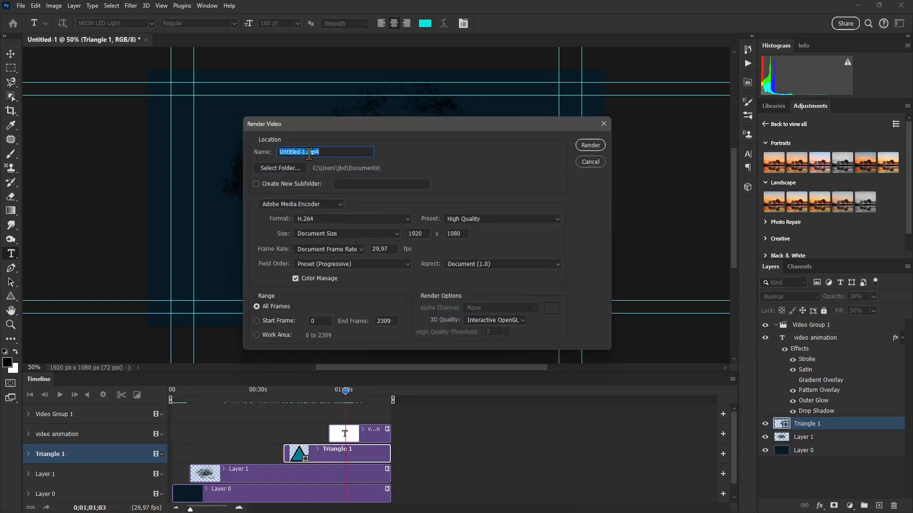
left_click(605, 124)
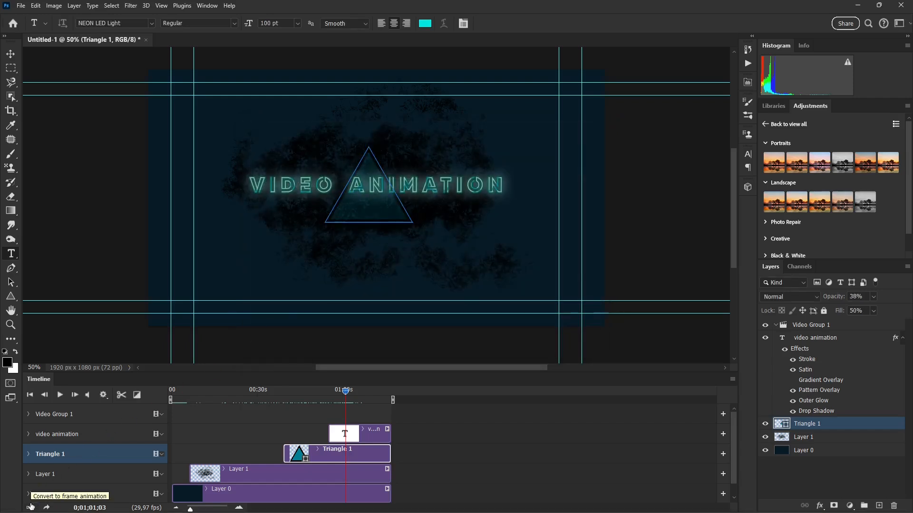
Split the Triangle 1 clip at 0;01;08;13 and undo the split.
left_click_drag(345, 395, 366, 425)
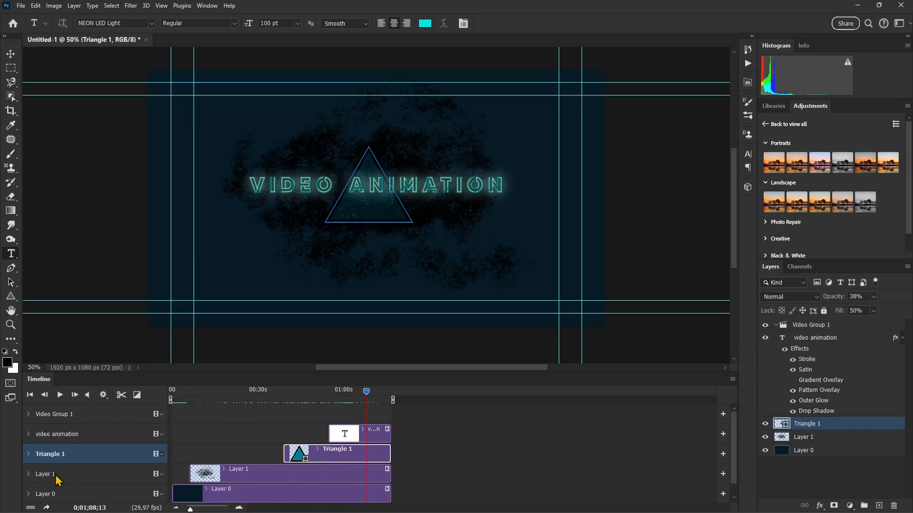
left_click(123, 395)
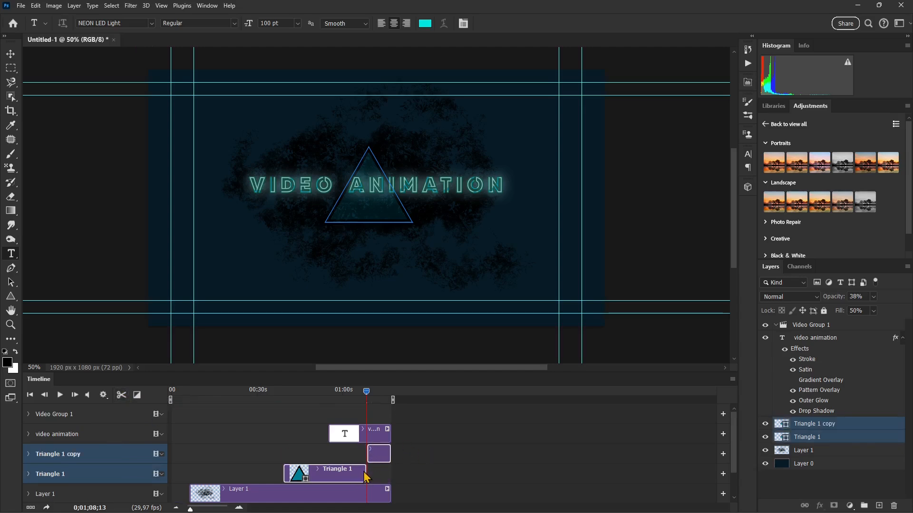
key("ctrl+z")
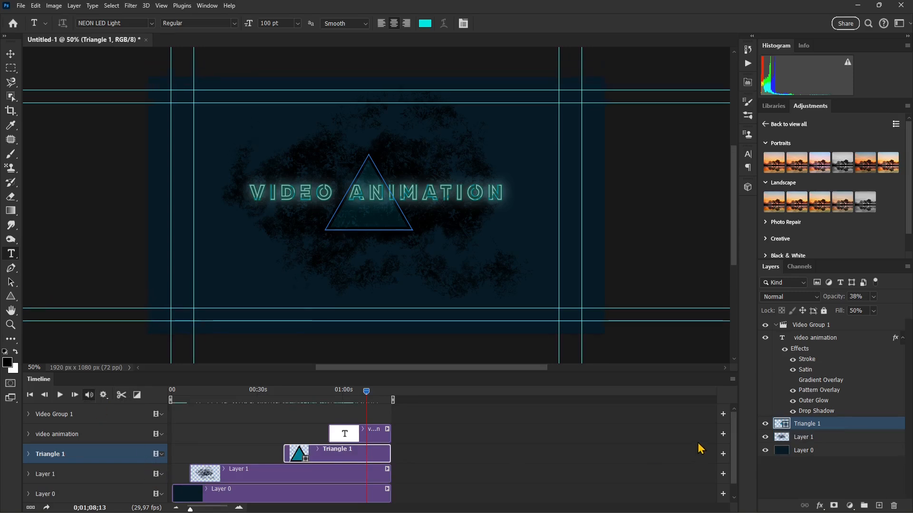
Examine the transition options and the timeline's tracks from the video group down to the audio track.
scroll(150, 477, "down", 1)
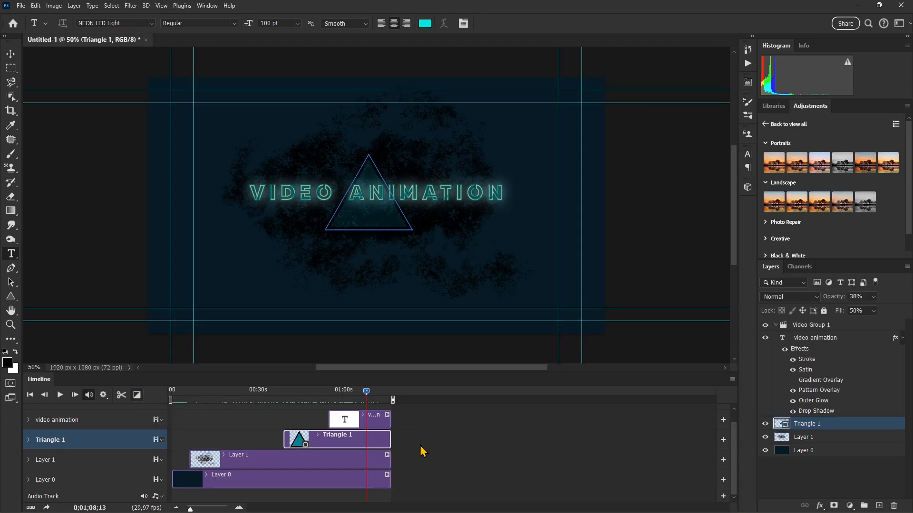
left_click(136, 397)
left_click(137, 397)
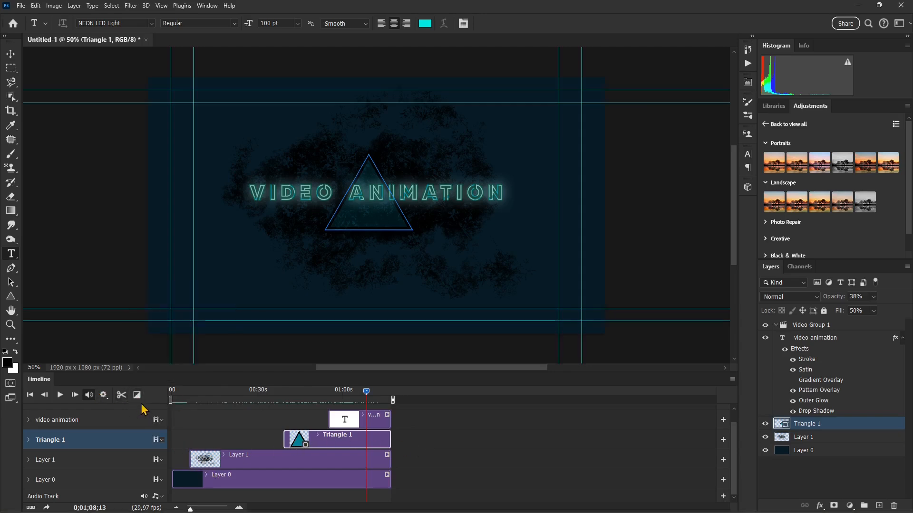
scroll(333, 429, "up", 1)
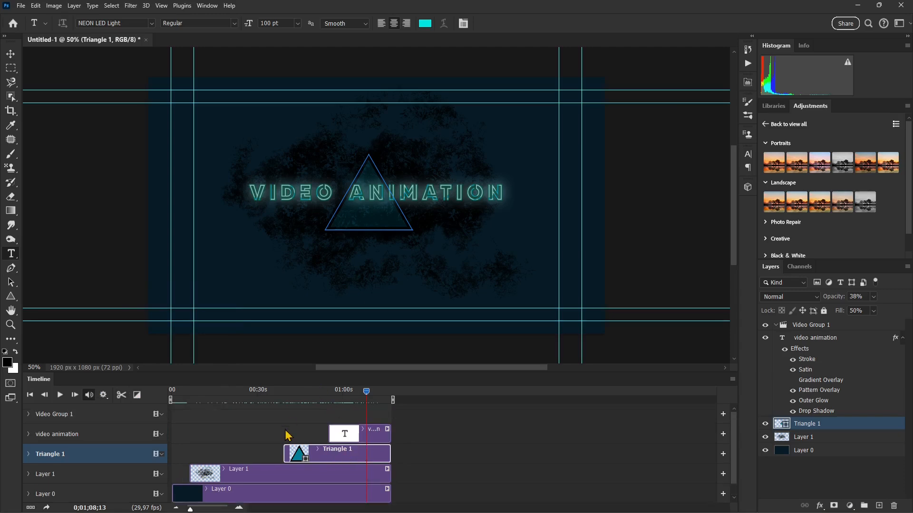
scroll(343, 443, "down", 1)
scroll(360, 447, "up", 1)
scroll(369, 461, "down", 1)
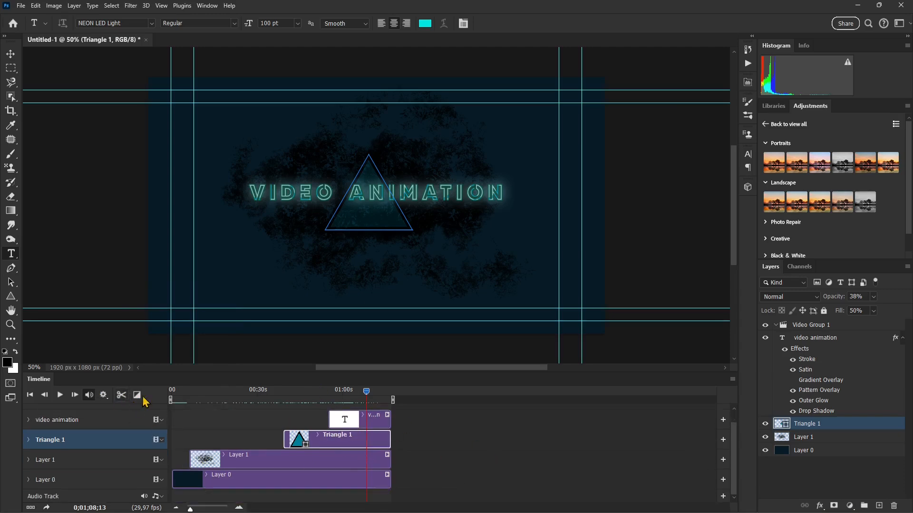
scroll(141, 437, "up", 1)
Add a second audio track to the timeline.
scroll(137, 435, "down", 2)
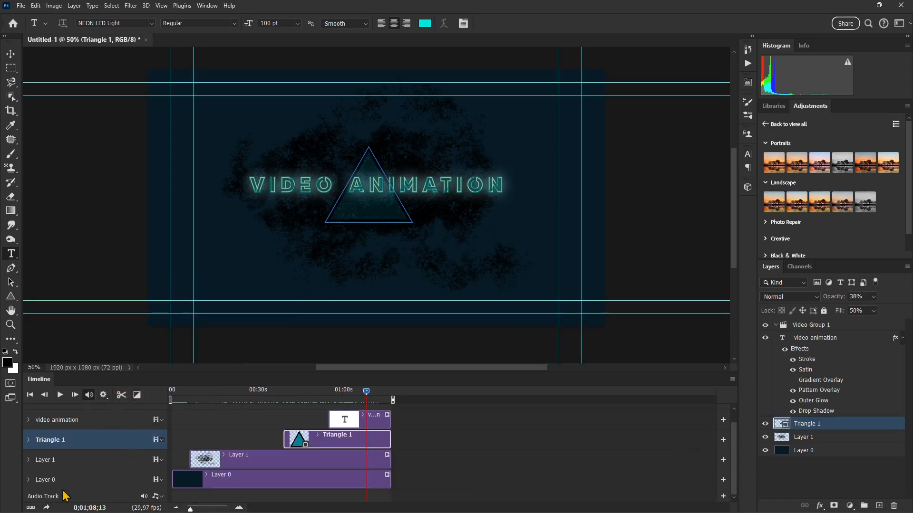
left_click(161, 497)
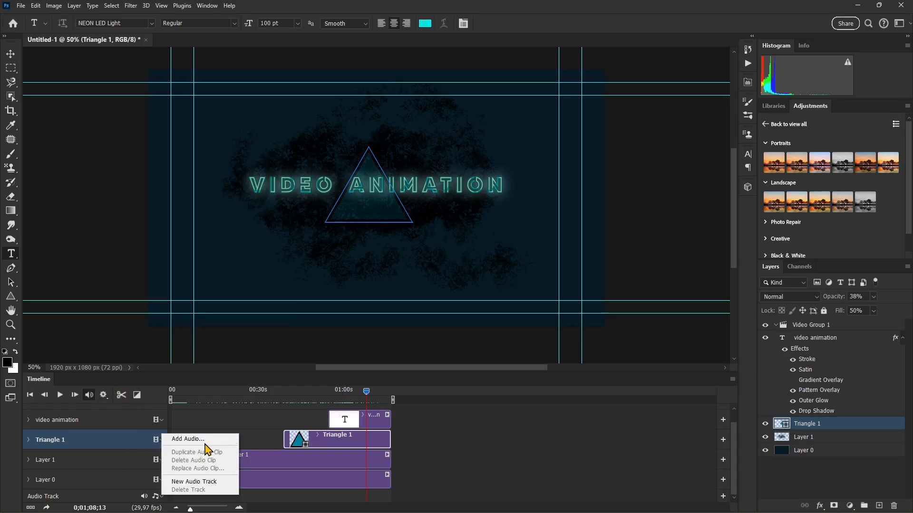
left_click(186, 482)
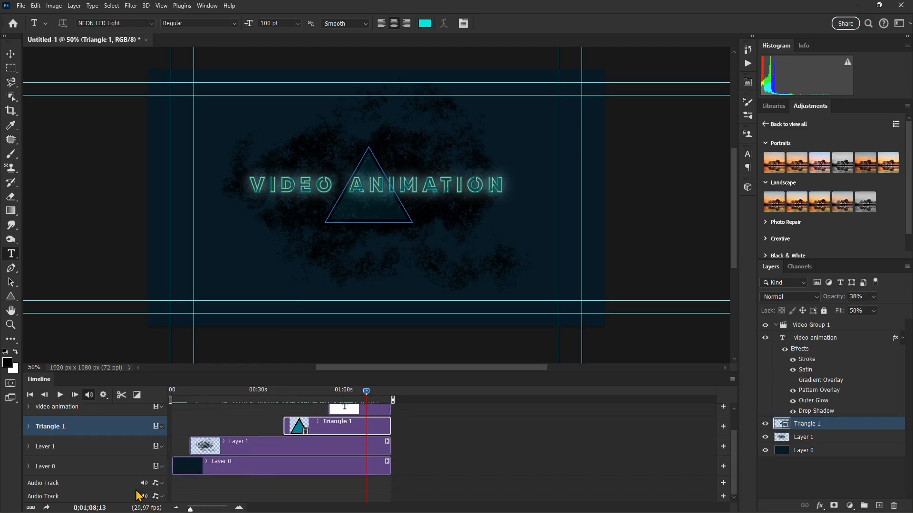
Load the file PHOTOSHOP Videocourse - Lesson 17 - 3D Models from the WORKS > PHOTOSHOP folder as an audio clip on the first audio track.
left_click(162, 488)
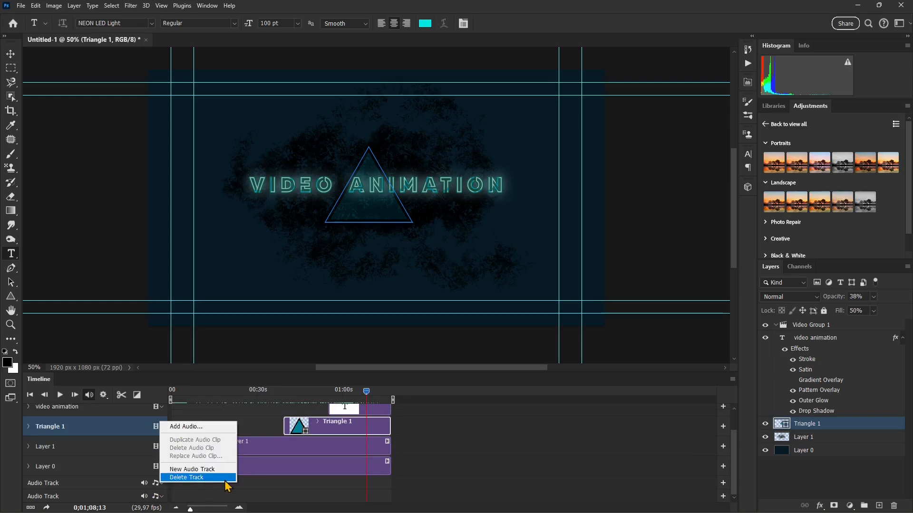
left_click(184, 427)
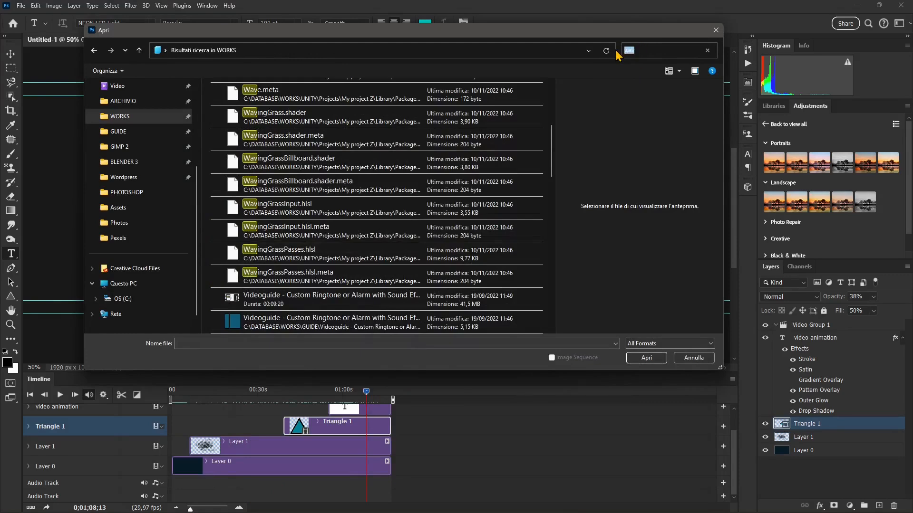
type("mo")
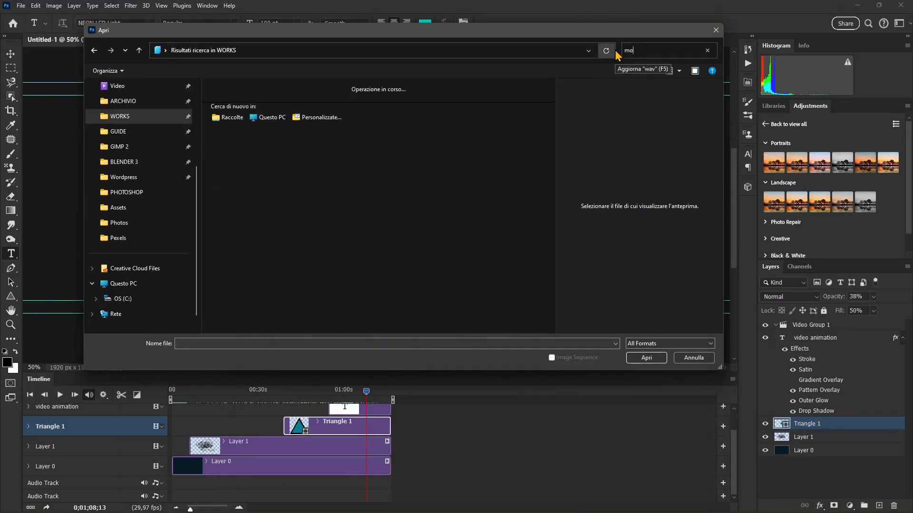
type("3p3")
left_click(123, 117)
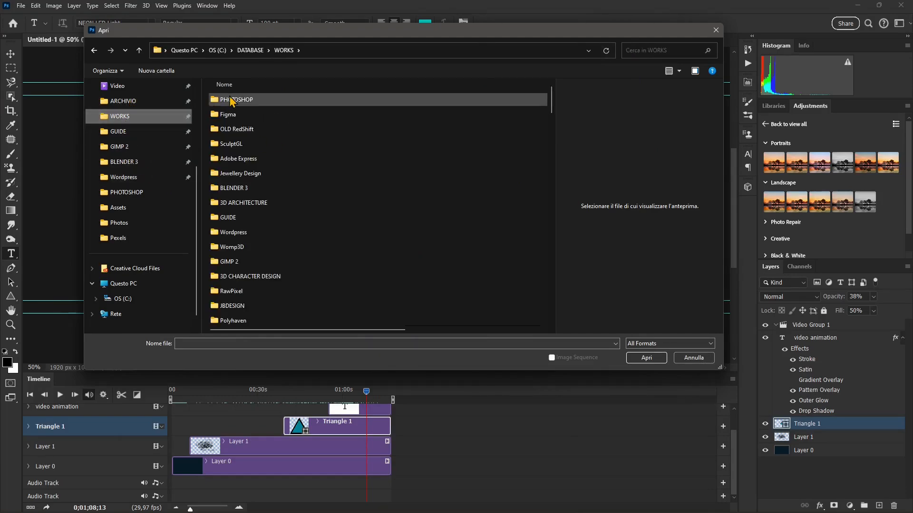
scroll(347, 214, "down", 15)
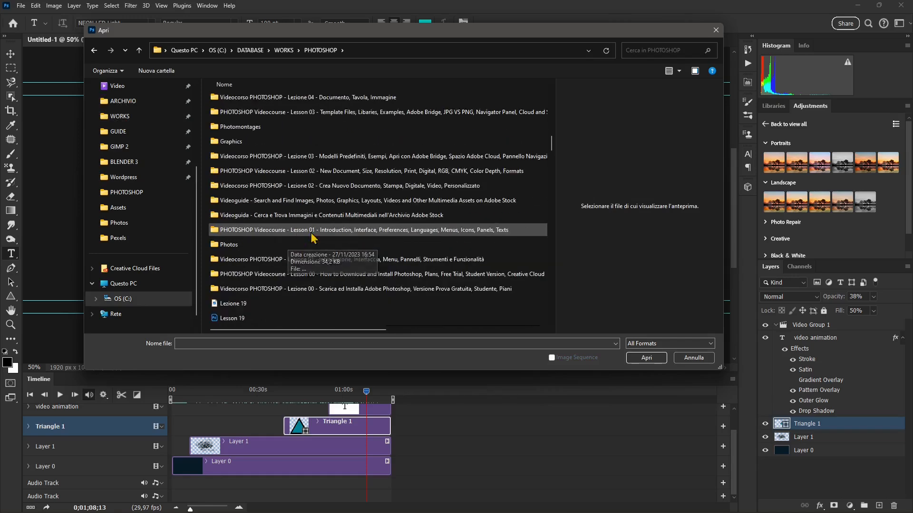
left_click_drag(550, 157, 550, 171)
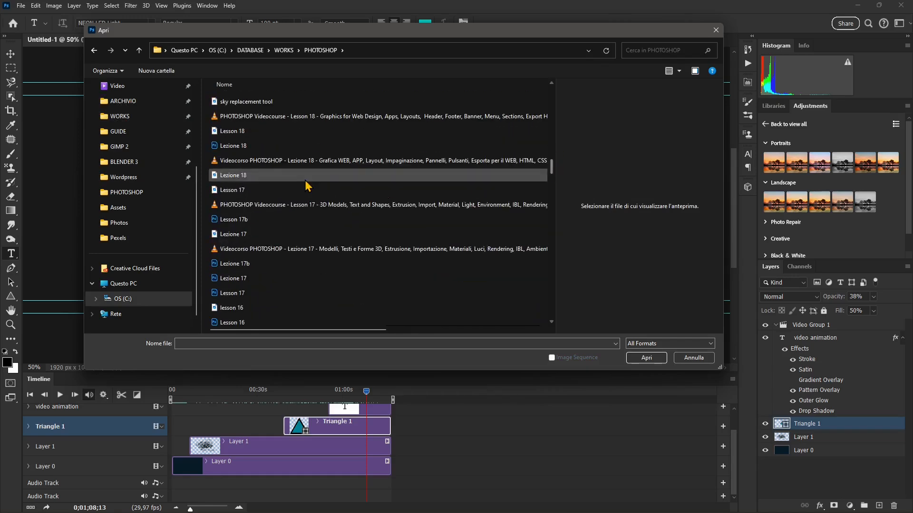
left_click(300, 163)
left_click(297, 206)
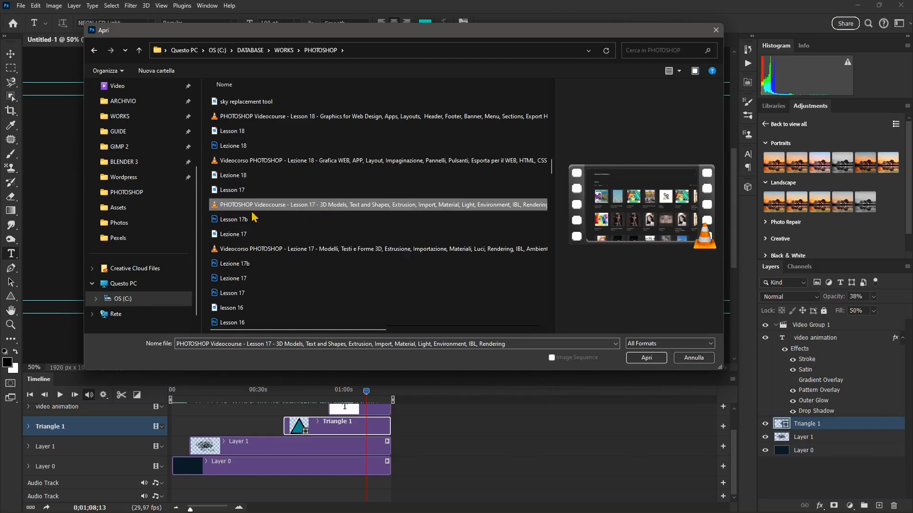
left_click(646, 358)
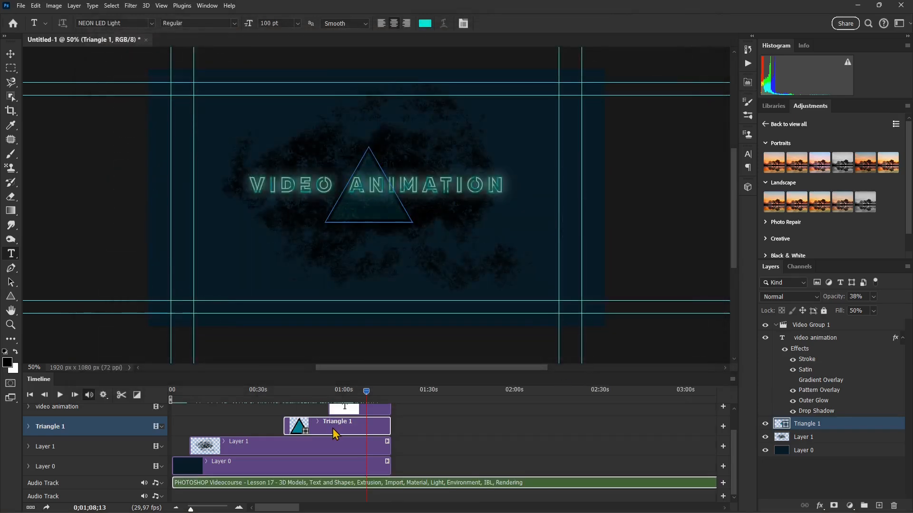
Trim the end of the audio clip on the first audio track so it ends level with the video clips.
left_click_drag(290, 510, 725, 510)
left_click_drag(441, 488, 388, 481)
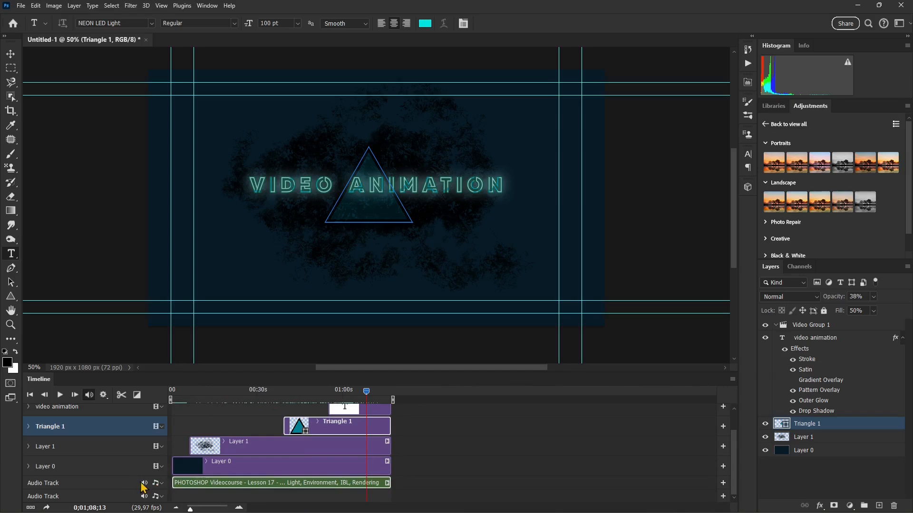
Scrub the playhead back to 0;00;35;21 and forward to 0;01;14;23 to preview the composition above the audio clip.
left_click_drag(286, 390, 260, 414)
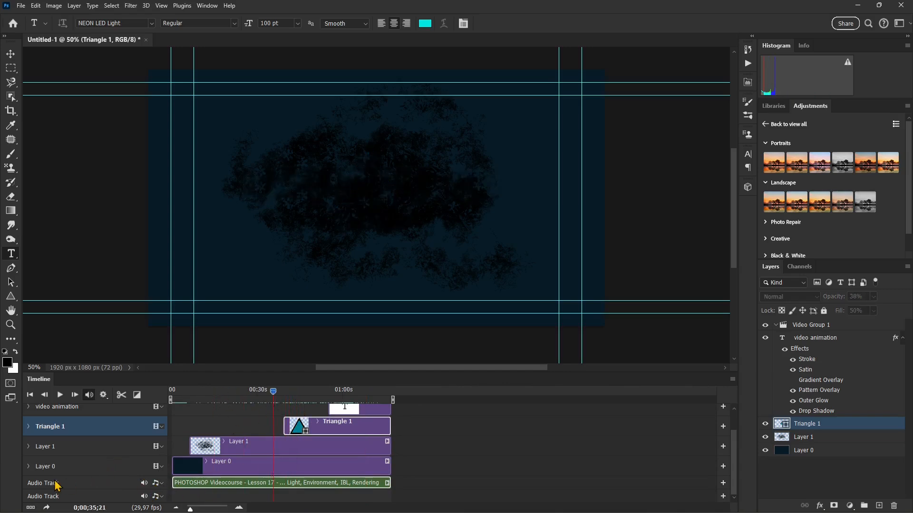
left_click_drag(273, 402, 300, 403)
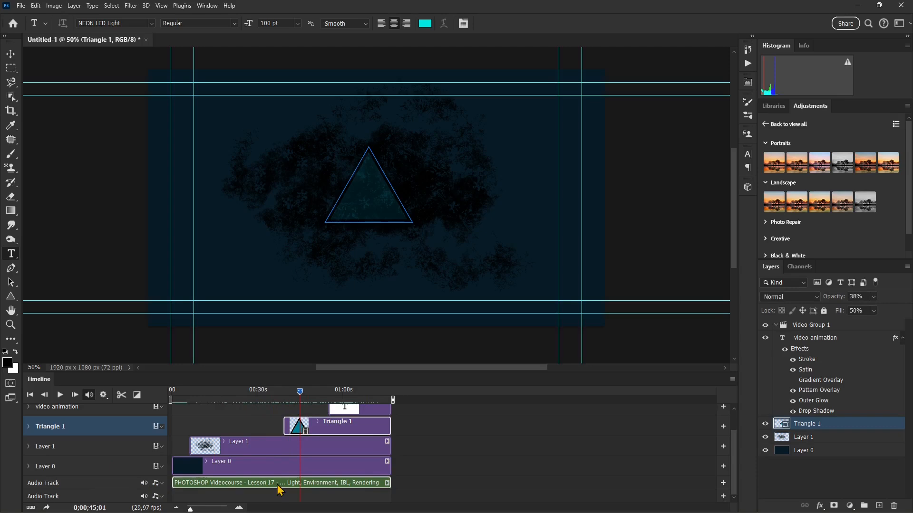
scroll(307, 418, "up", 2)
scroll(270, 436, "down", 2)
left_click_drag(301, 391, 386, 402)
scroll(375, 454, "up", 2)
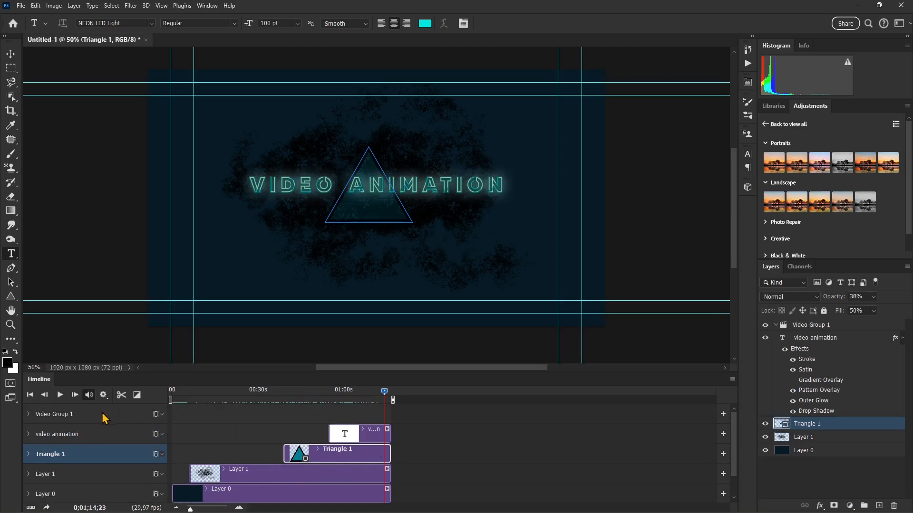
Select the Video Group 1 track, review its media options and place the playhead at the clips' end, 0;01;17;01.
left_click(58, 415)
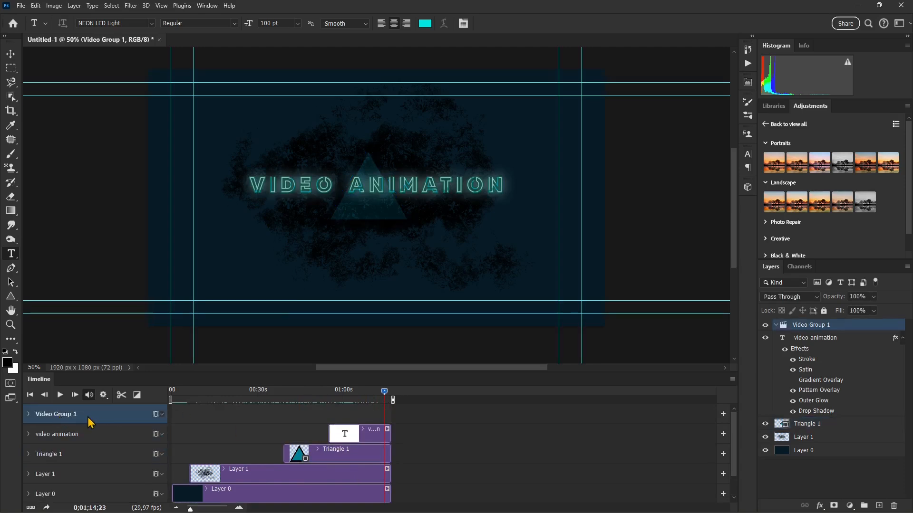
scroll(104, 446, "down", 1)
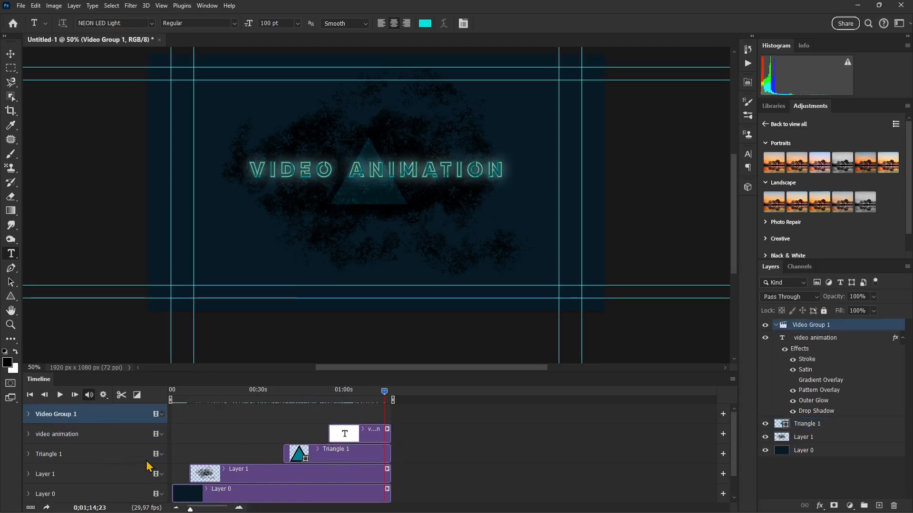
left_click(158, 414)
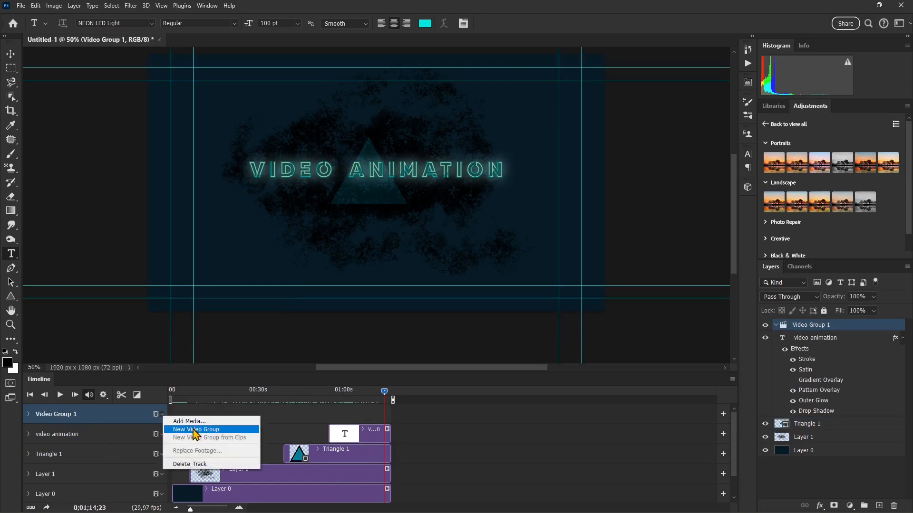
left_click(194, 430)
left_click(161, 414)
left_click(180, 460)
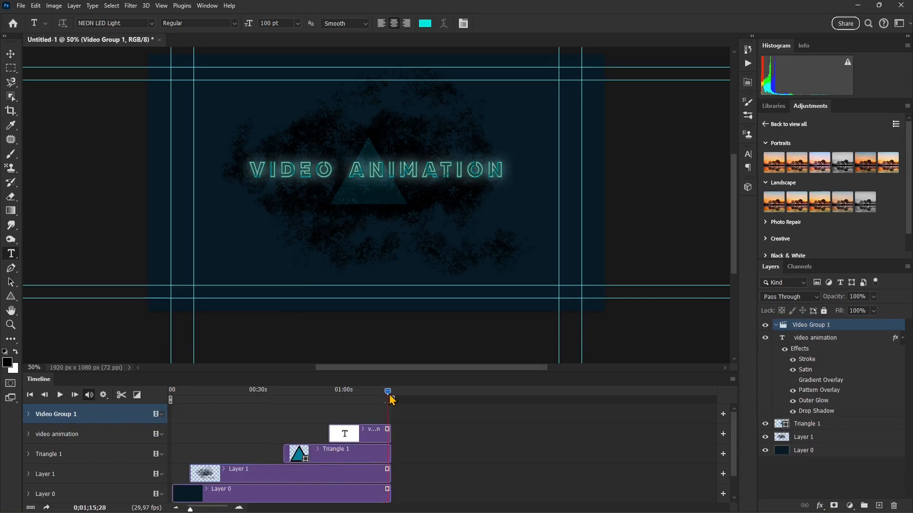
scroll(325, 451, "down", 1)
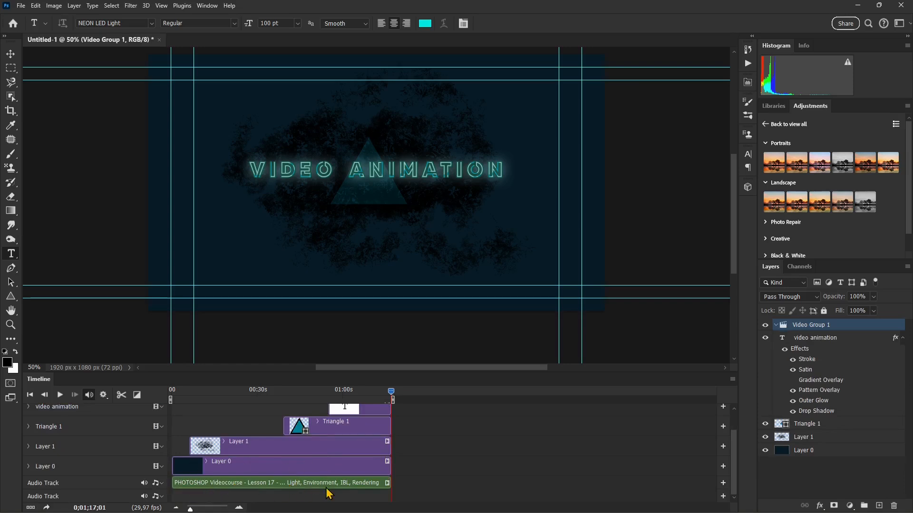
scroll(346, 423, "up", 1)
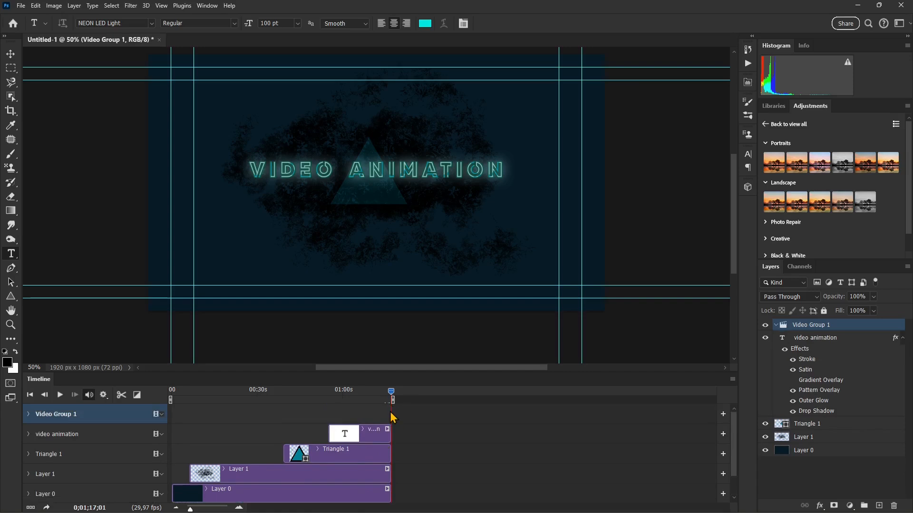
left_click(162, 415)
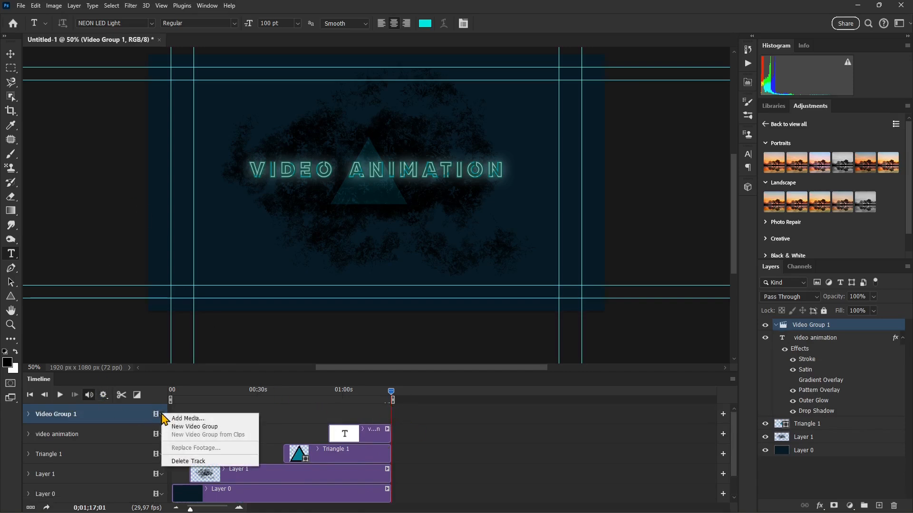
left_click(203, 420)
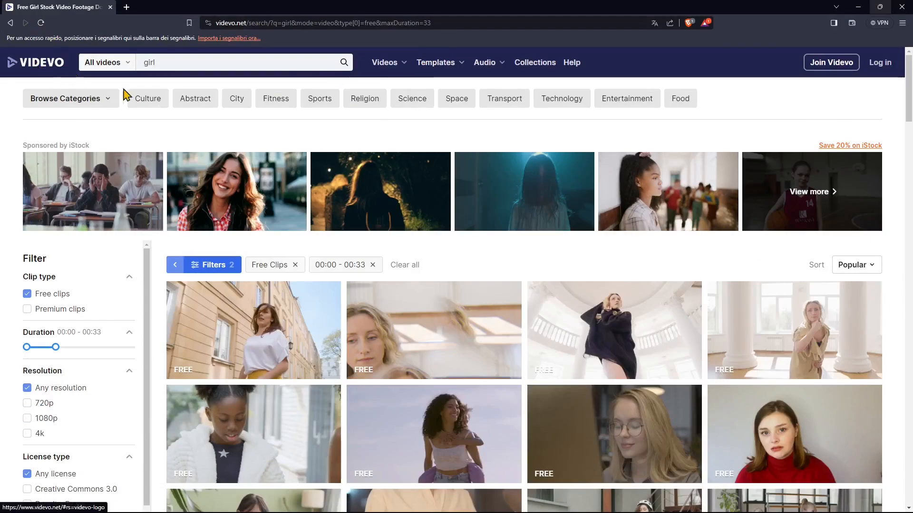
In the browser, find and open the free Videvo clip Studio Shot Of Young Woman Dancer Dancing Against Blue And Pink Lit Background 4.
scroll(427, 305, "down", 7)
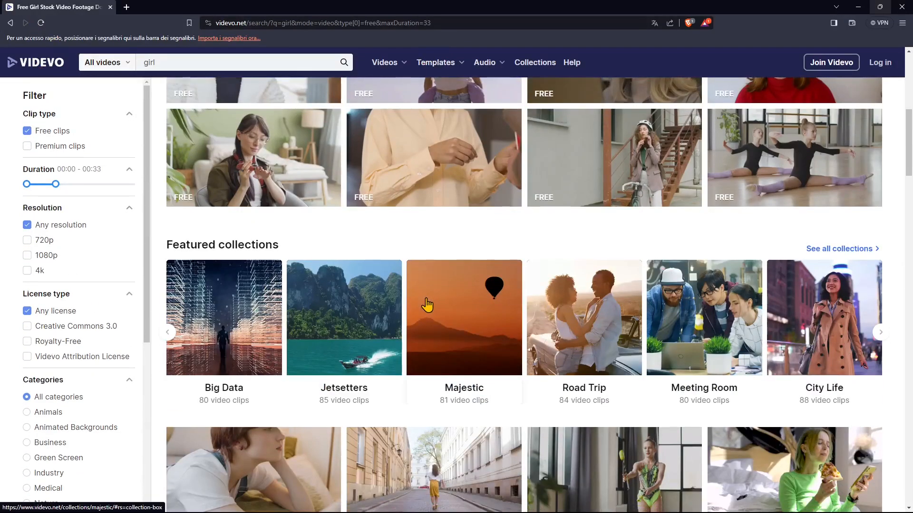
scroll(423, 306, "down", 5)
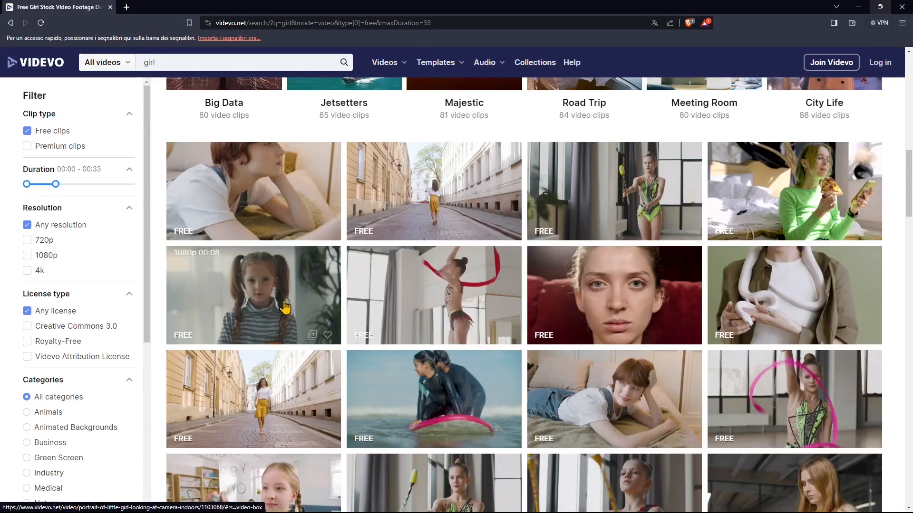
scroll(416, 306, "down", 4)
scroll(430, 309, "down", 6)
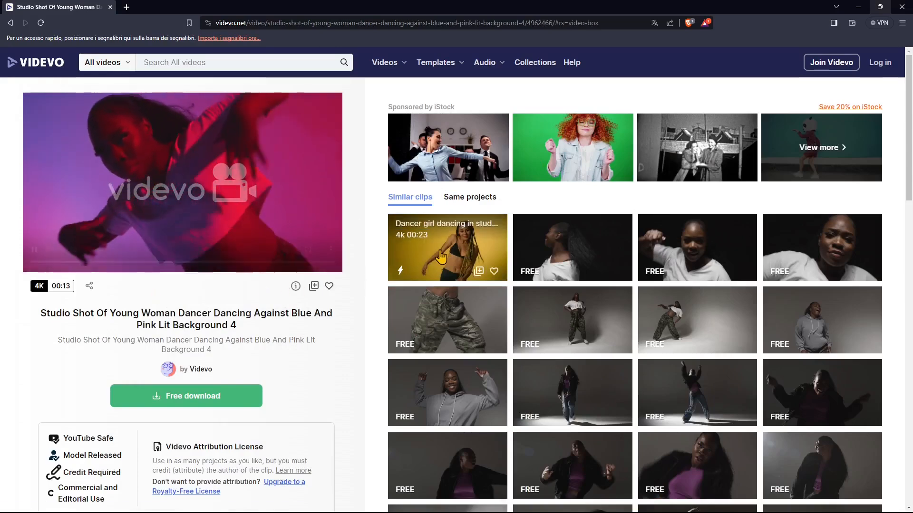
View the similar clip Dancer girl dancing in studio with yellow wall, and return to the blue and pink dancer clip.
left_click(441, 269)
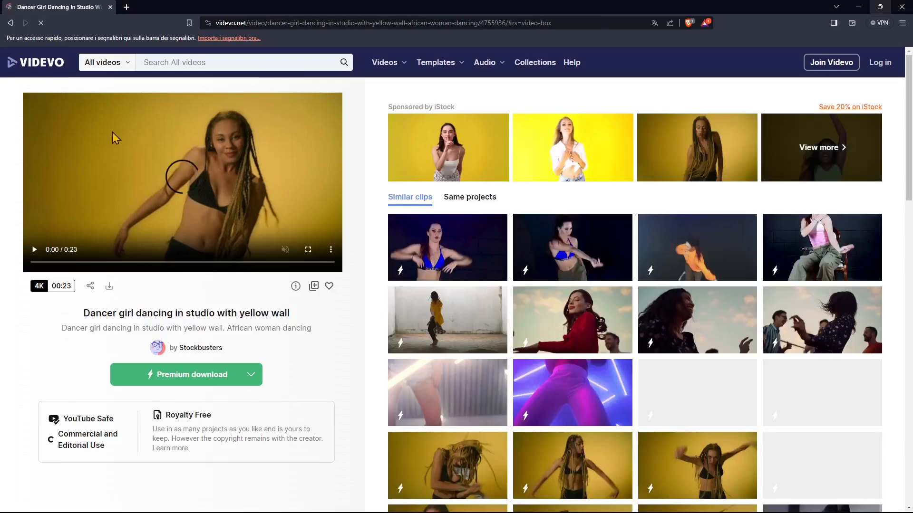
left_click(11, 24)
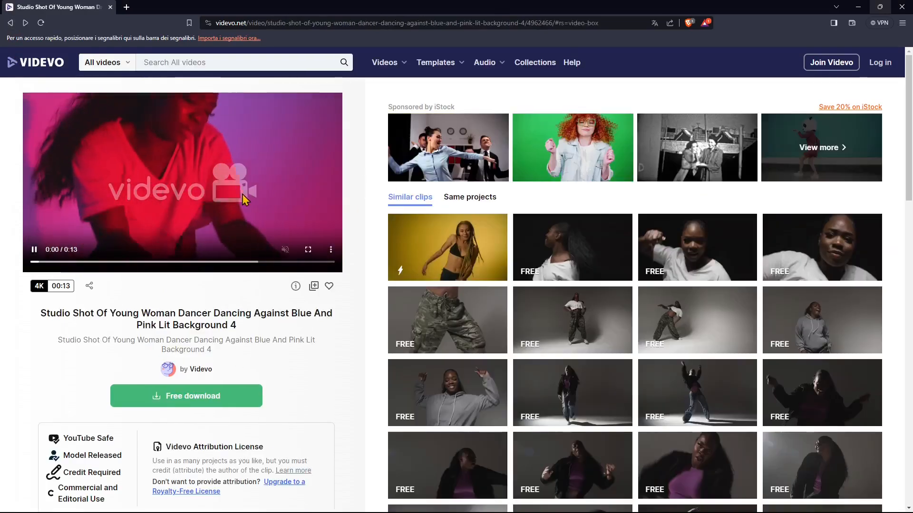
scroll(228, 373, "down", 1)
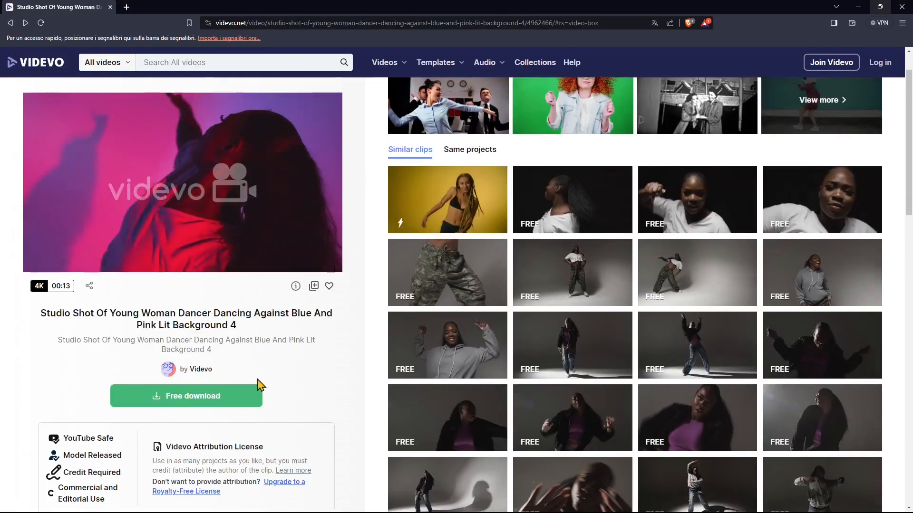
scroll(195, 444, "down", 1)
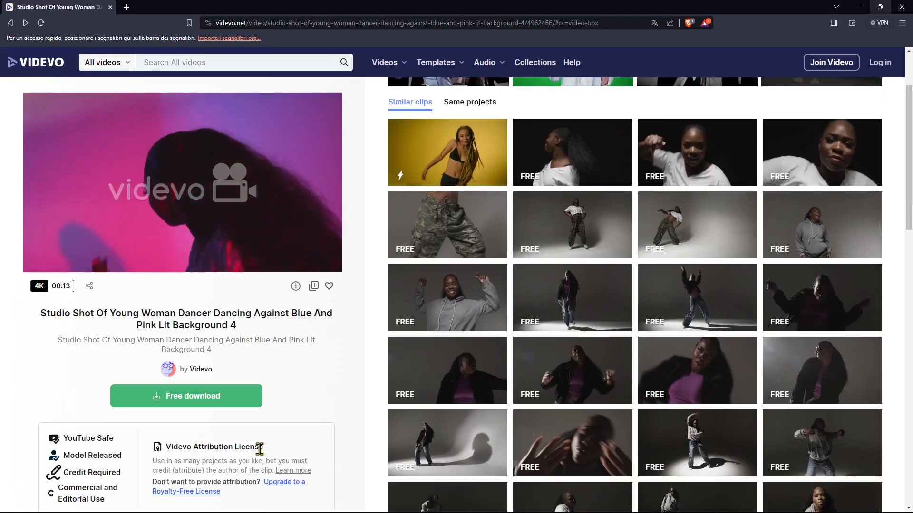
Download the free dancer clip and save it as h97c43042_230823_02_Dancer 2_4k_021 in the WORKS > Videvo folder.
left_click(219, 405)
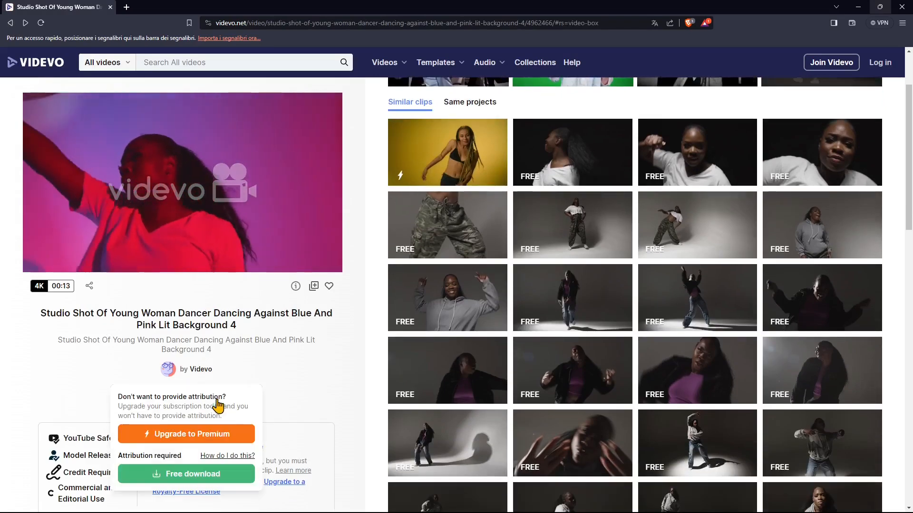
left_click(204, 478)
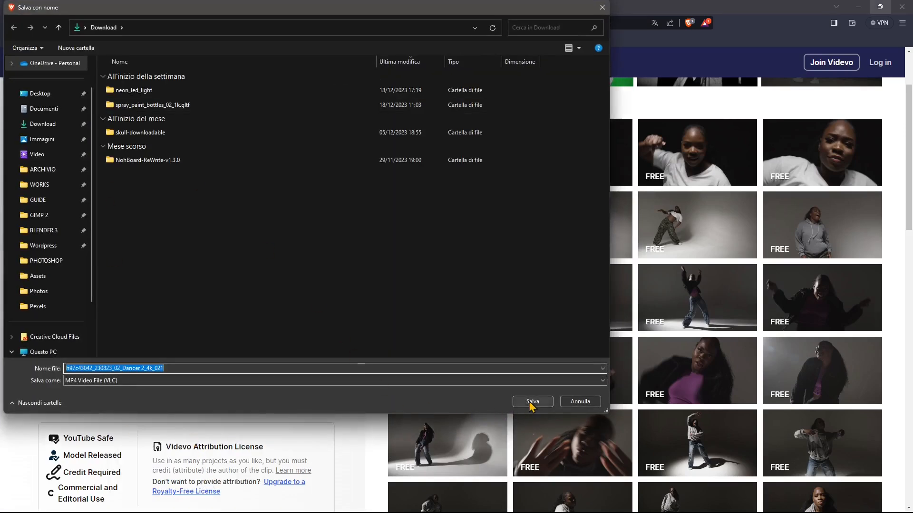
left_click(57, 230)
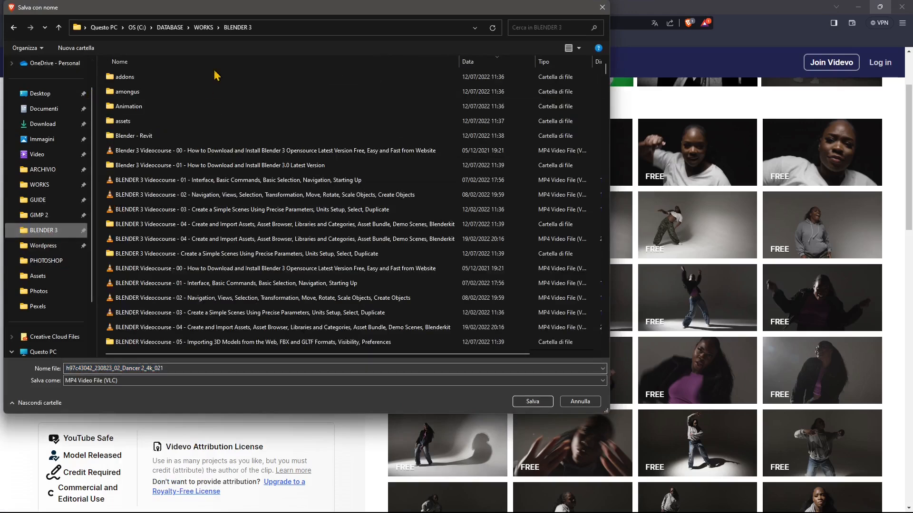
left_click(203, 27)
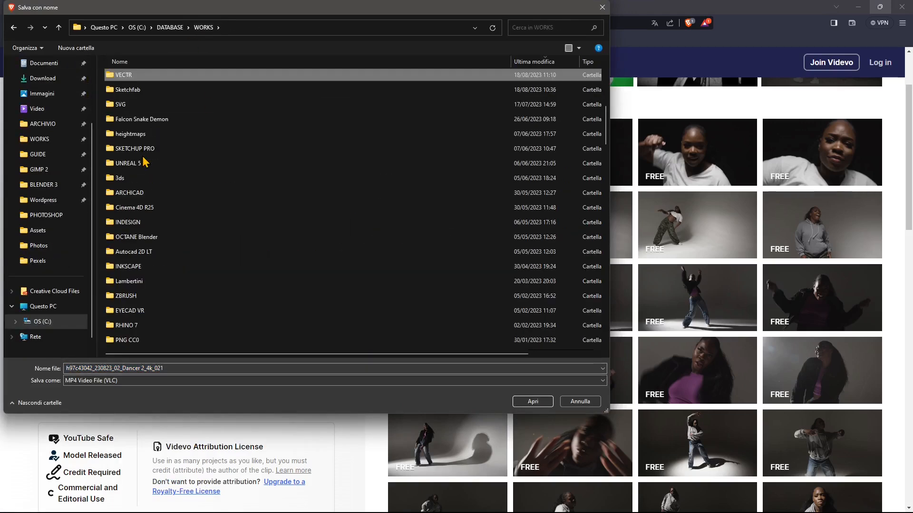
key("v")
key("v")
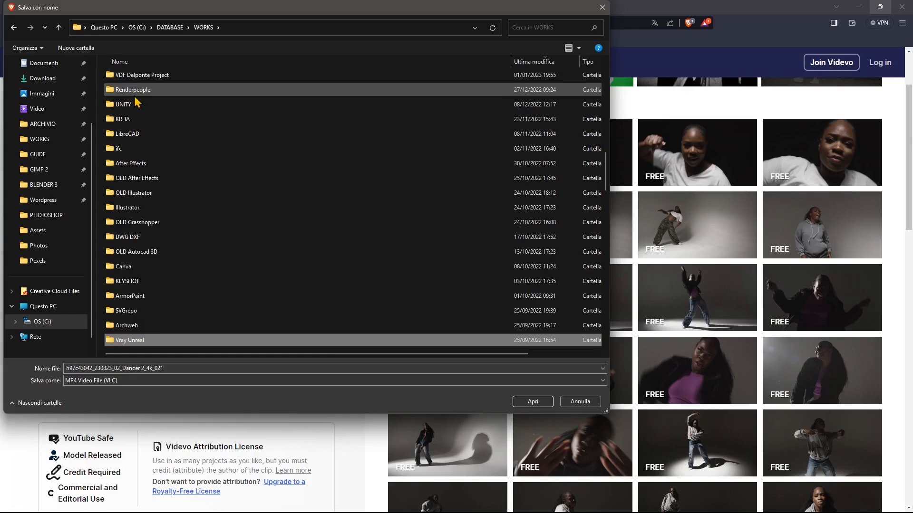
key("v")
double_click(127, 79)
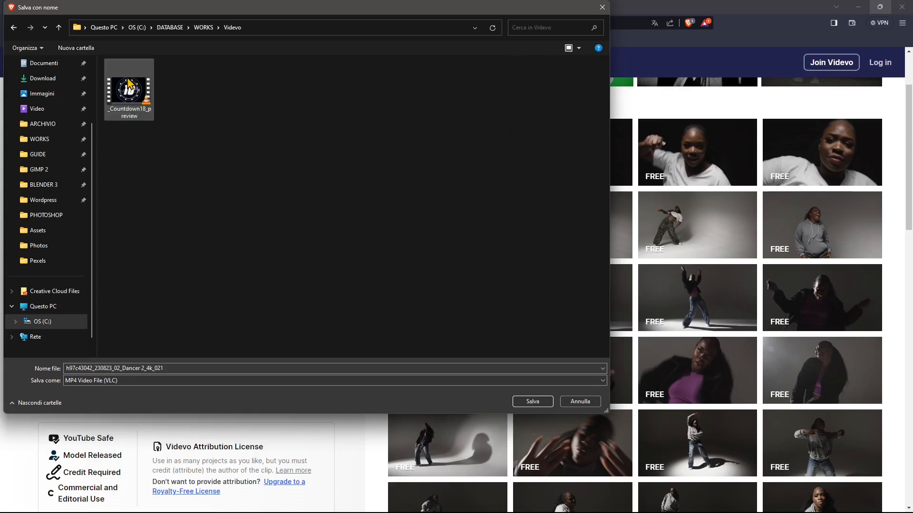
left_click(528, 402)
Back in Photoshop, start adding media to Video Group 1 and browse to the WORKS > Videvo folder.
left_click(162, 414)
left_click(176, 421)
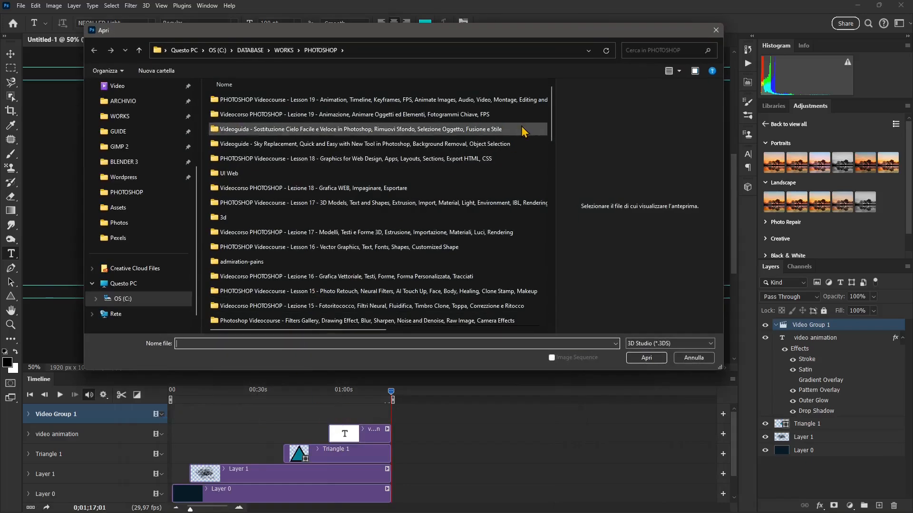
left_click(284, 51)
double_click(243, 116)
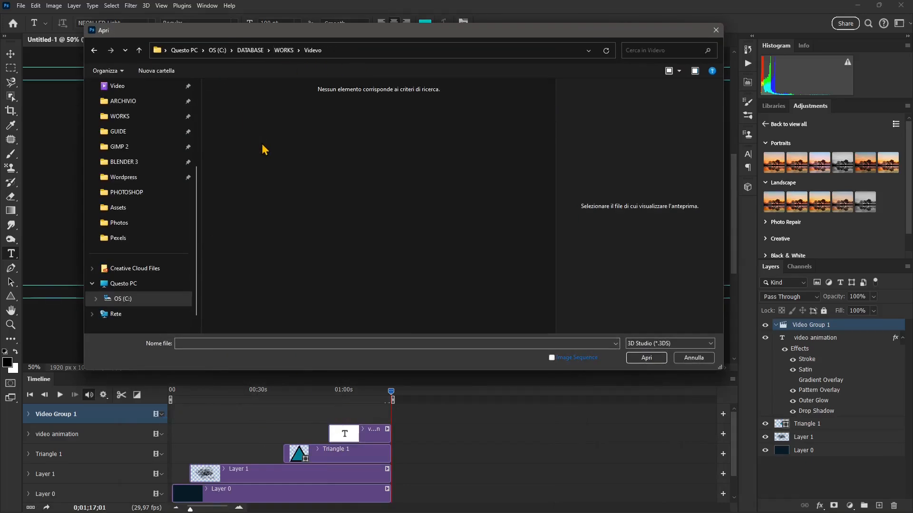
Show files of all formats and add the video h97c43042_230823_02_Dancer 2_4k_021 to Video Group 1.
left_click(636, 342)
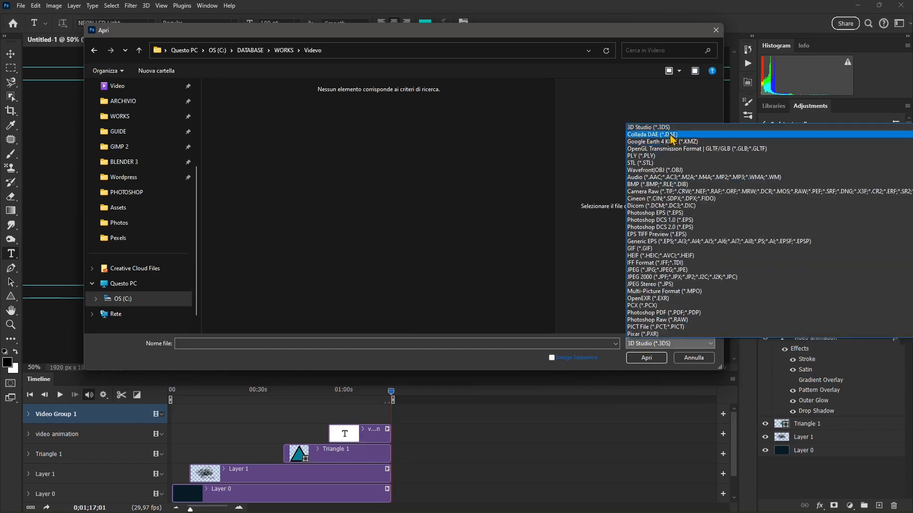
scroll(650, 314, "down", 2)
scroll(650, 314, "up", 4)
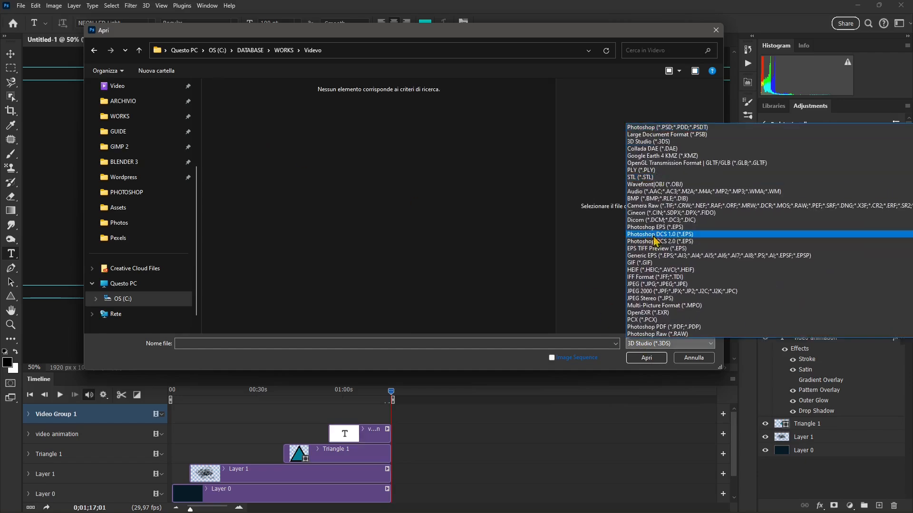
scroll(649, 309, "down", 4)
left_click(642, 334)
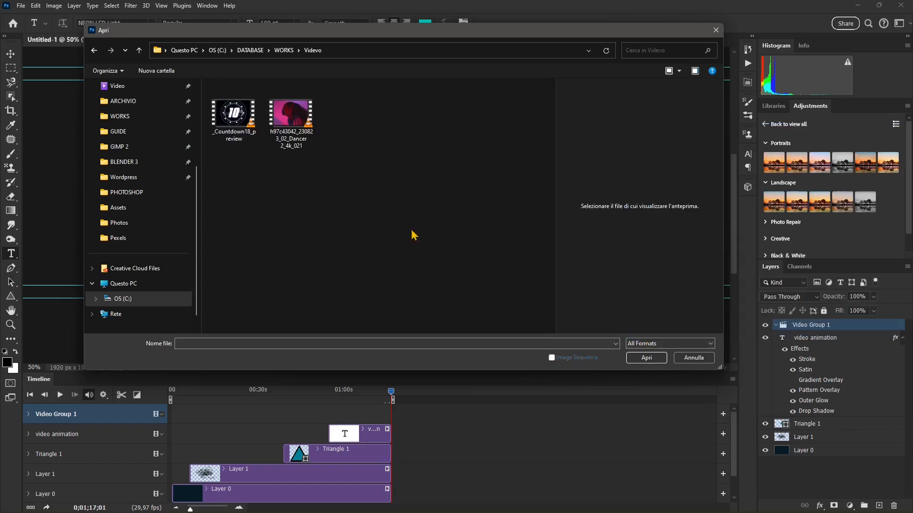
left_click(290, 123)
left_click(646, 358)
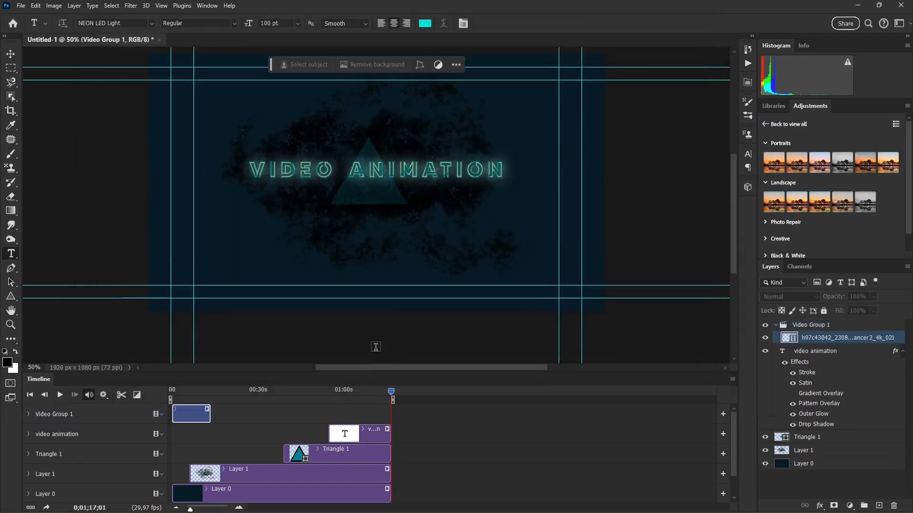
Place the dancer clip right after the other clips at 0;01;17;01 and shift its footage up and left on the canvas at 0;01;25;03.
mouse_move(185, 418)
left_mouse_down()
mouse_move(433, 418)
mouse_move(392, 416)
mouse_move(403, 416)
left_mouse_up()
scroll(395, 218, "down", 4)
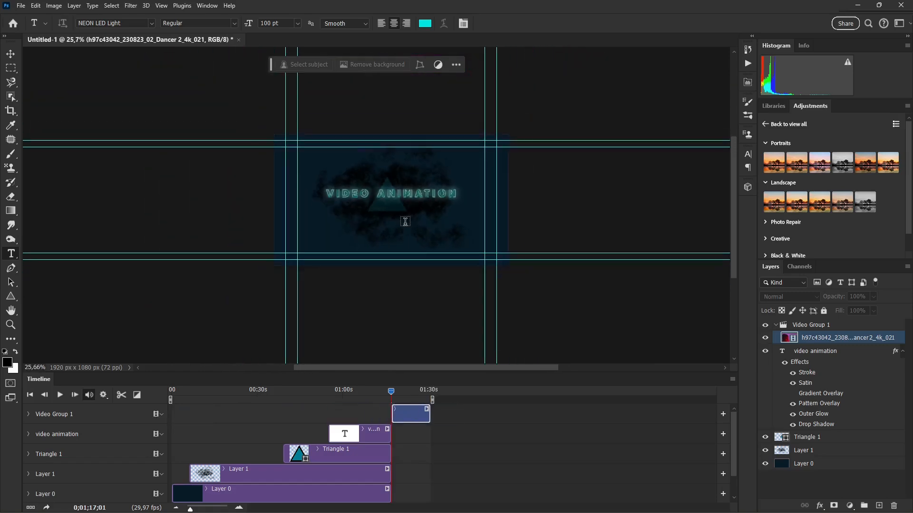
left_click_drag(393, 391, 415, 395)
key("v")
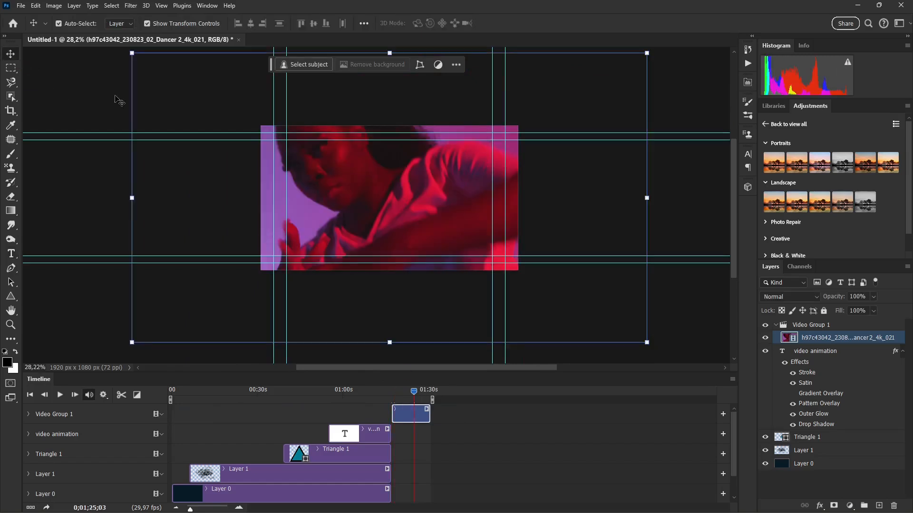
left_click_drag(533, 90, 340, 207)
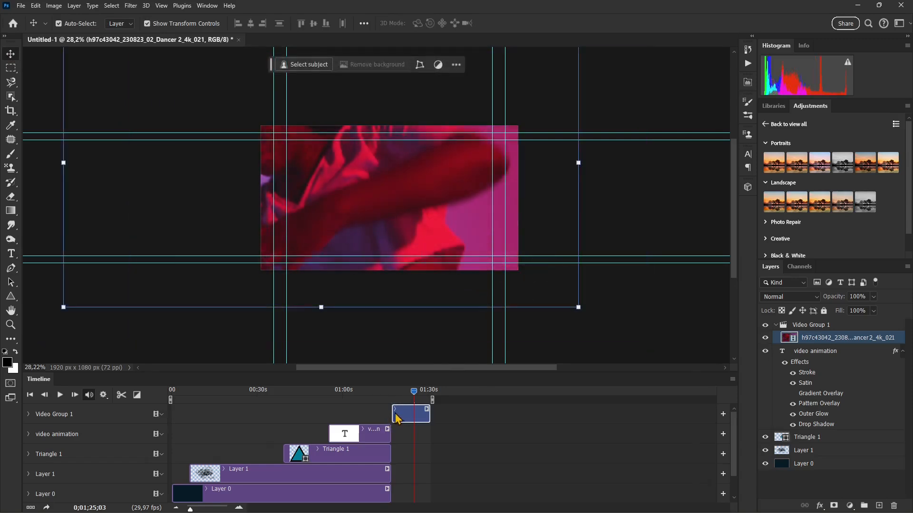
Move the dancer clip earlier so it ends level with the other clips, and view the frame at 0;01;08;03.
left_click_drag(392, 414, 372, 415)
left_click(365, 391)
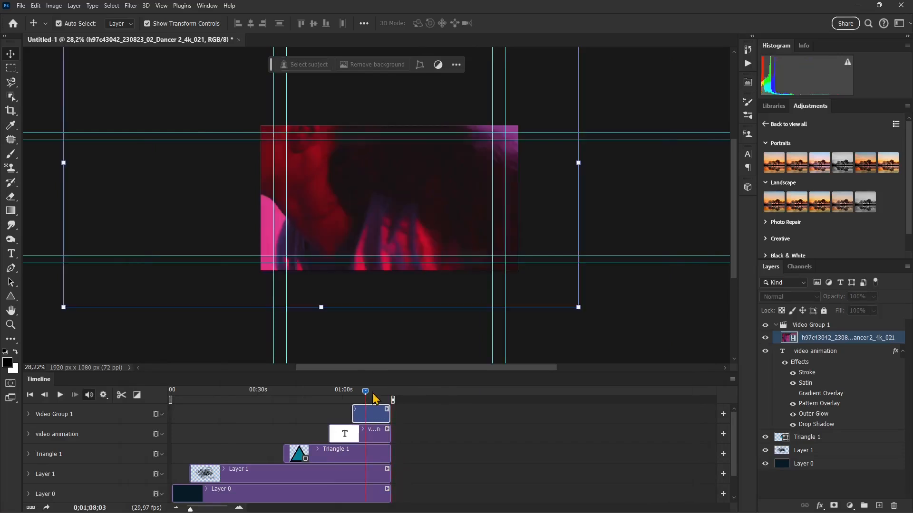
Shift the dancer footage down to the canvas's lower edge and set its blend mode to Color.
left_click_drag(417, 235, 438, 200)
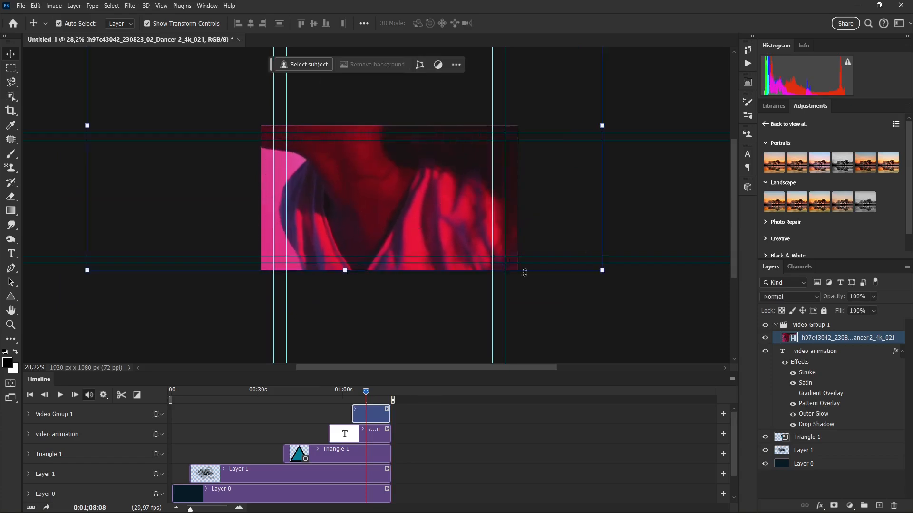
left_click(816, 300)
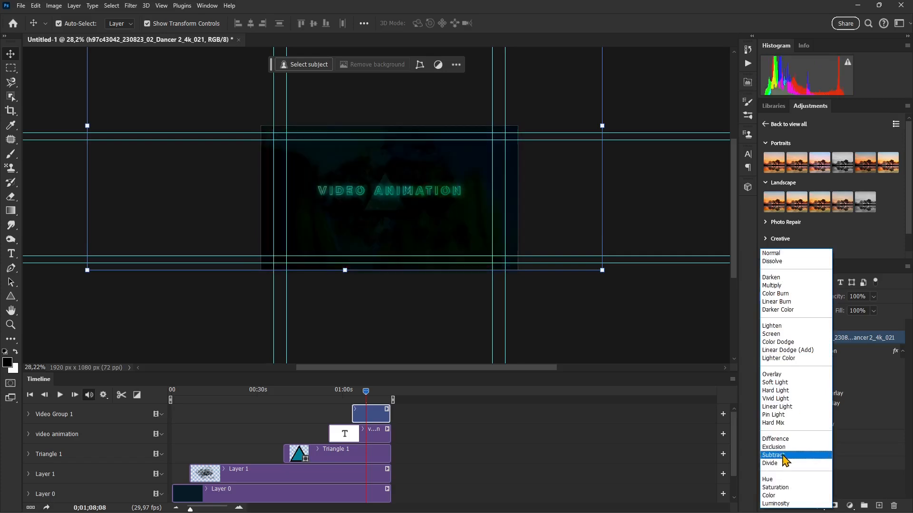
left_click(789, 495)
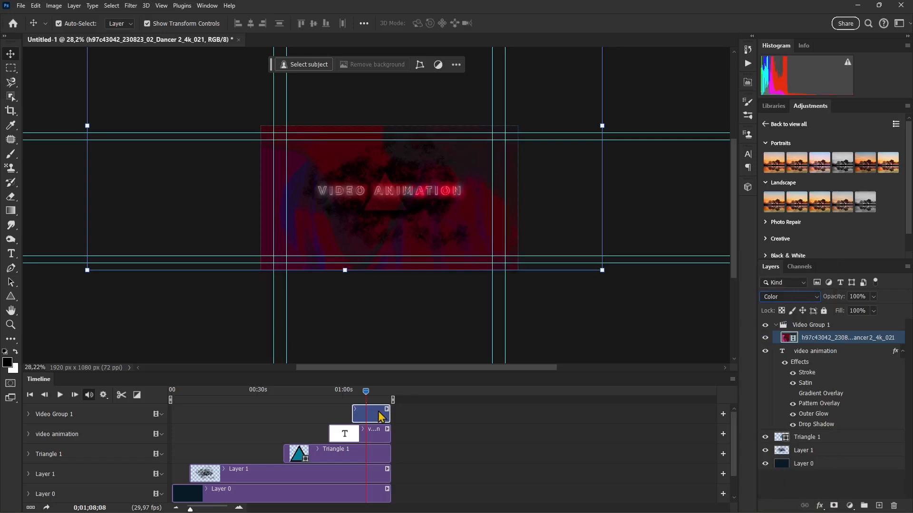
Scrub and play the timeline over the dancer clip to preview the blended footage.
left_click_drag(357, 402, 353, 408)
key("space")
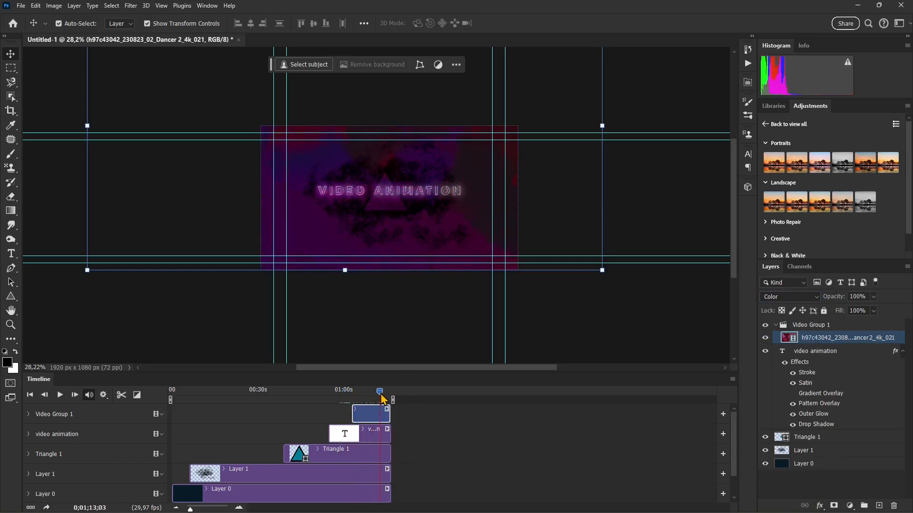
left_click_drag(379, 398, 354, 402)
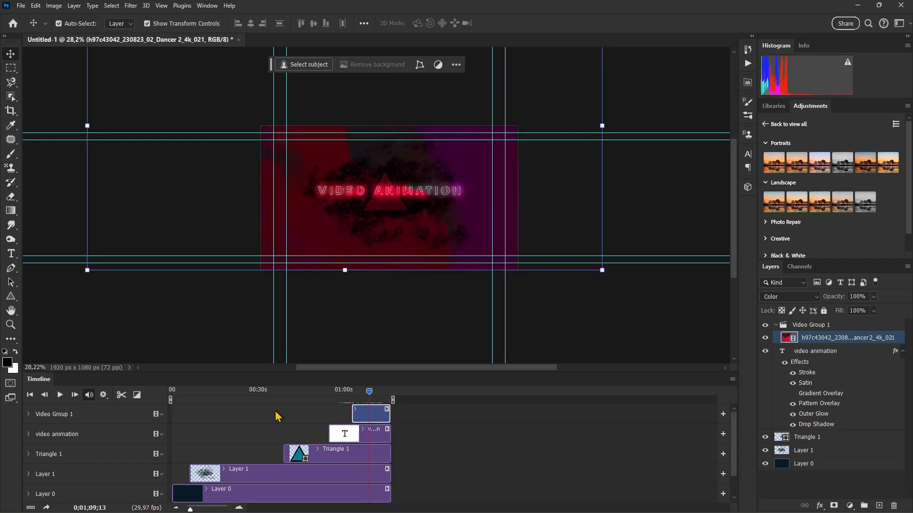
left_click(59, 395)
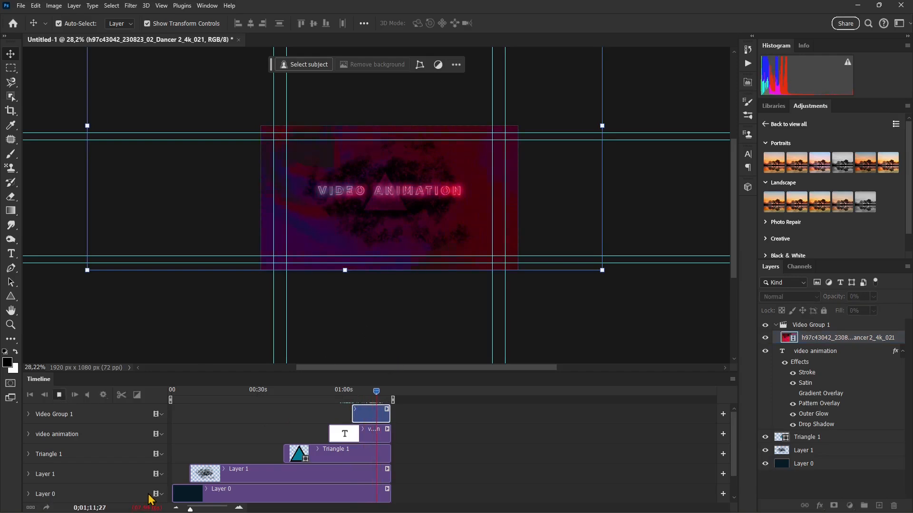
Stop playback, mute the Lesson 17 audio track and turn off the timeline's audio playback.
left_click_drag(737, 426, 740, 479)
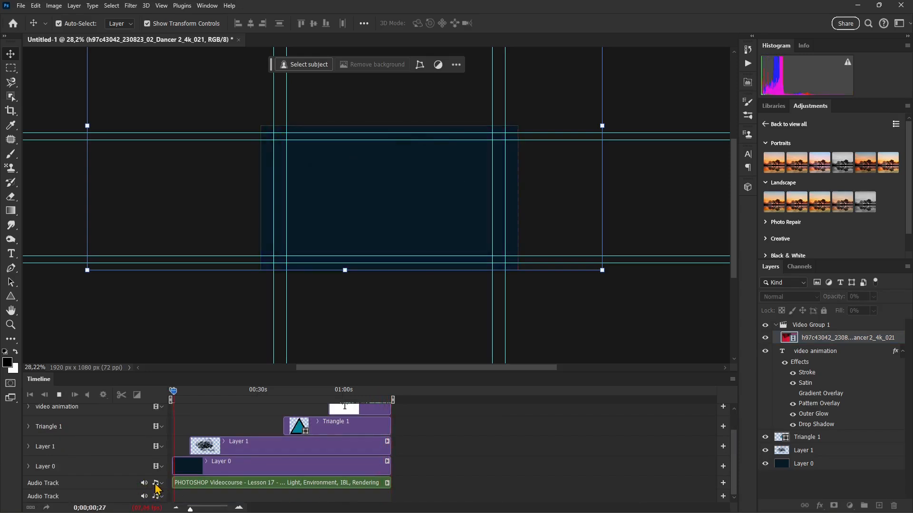
key("space")
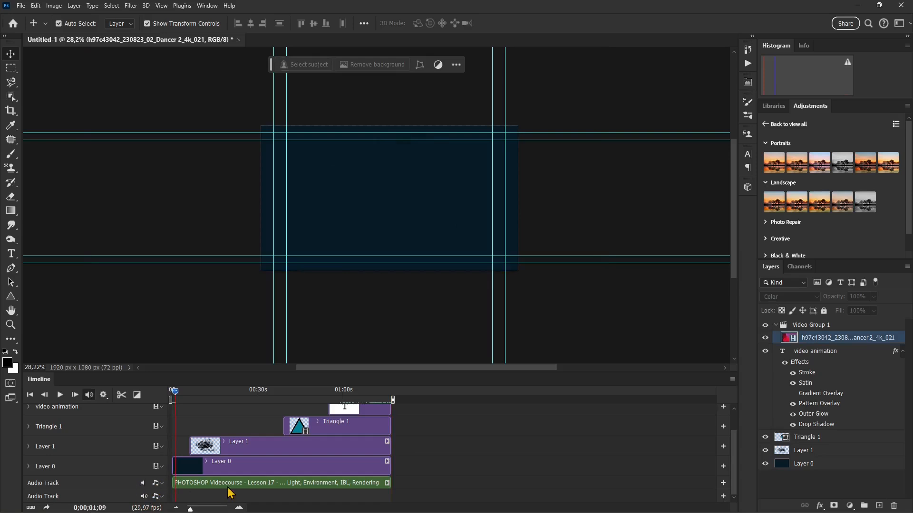
left_click(90, 397)
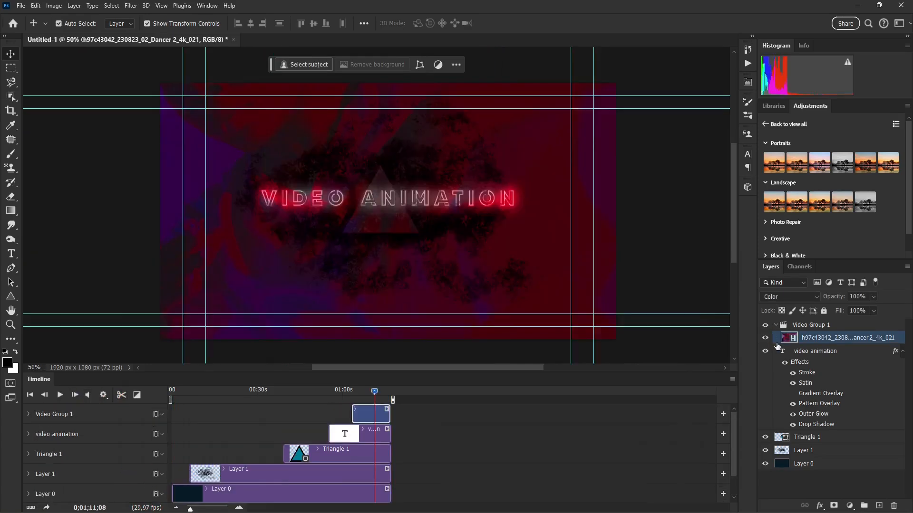
Collapse Video Group 1 in the layer stack after checking the footage layer inside it.
left_click(776, 326)
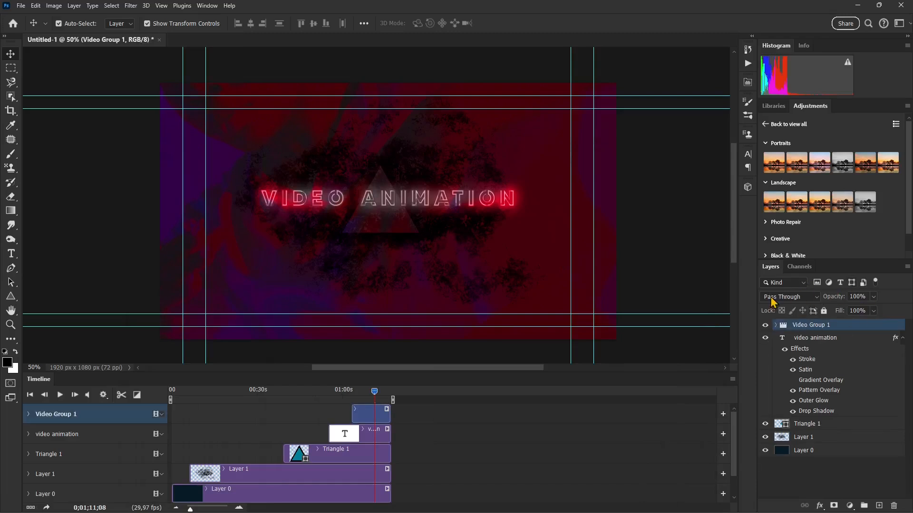
left_click(776, 326)
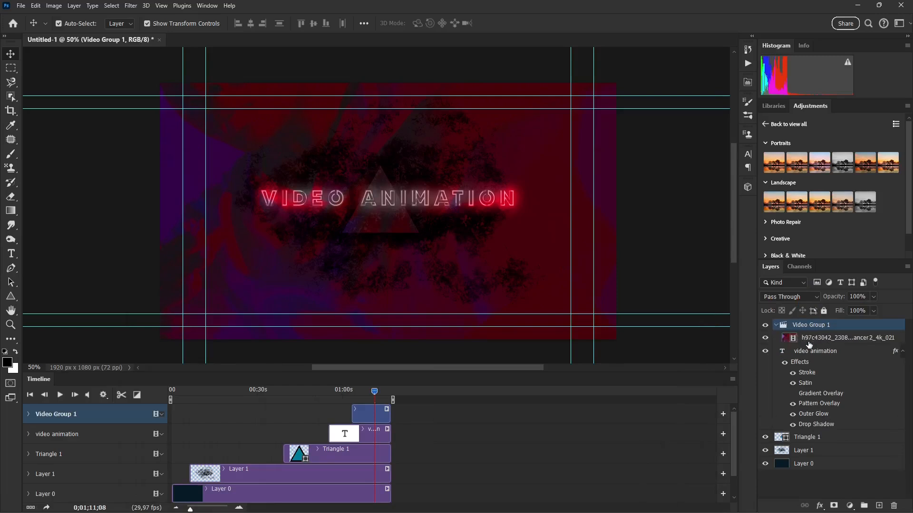
left_click(776, 325)
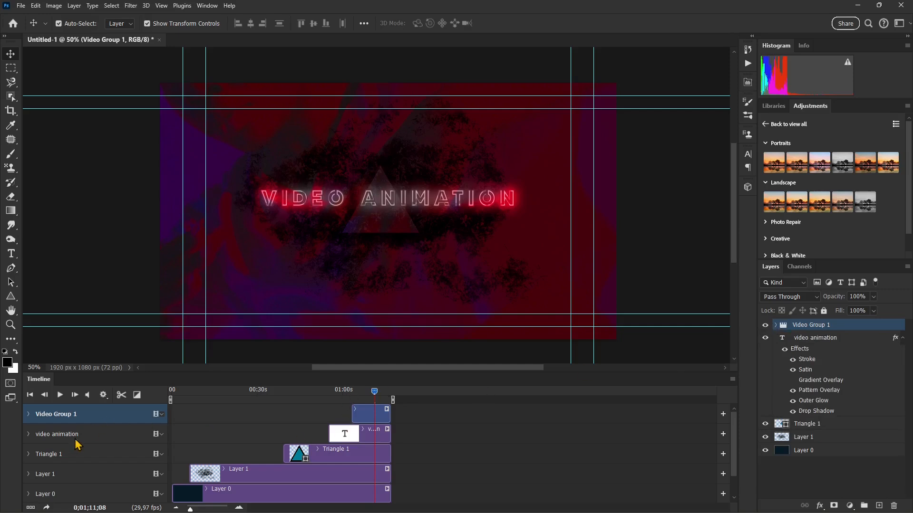
Create a new video group from the video animation text clip.
left_click(350, 437)
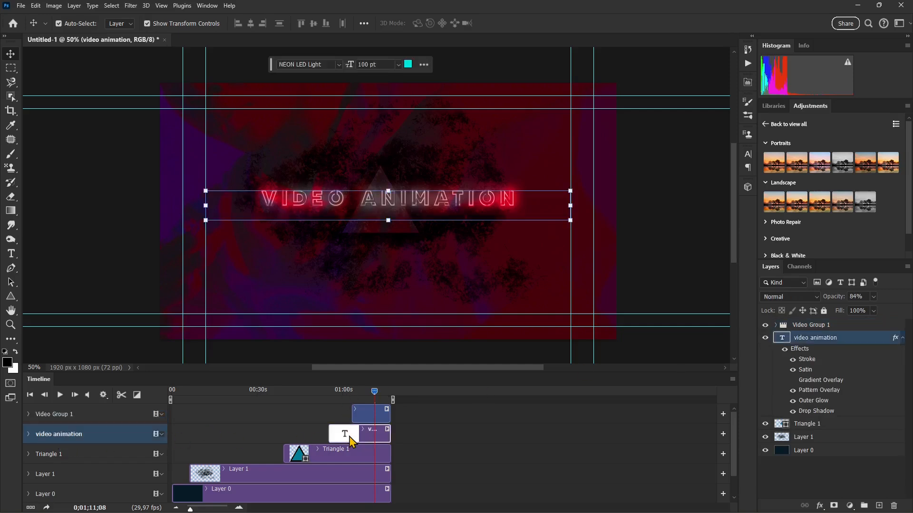
left_click(161, 435)
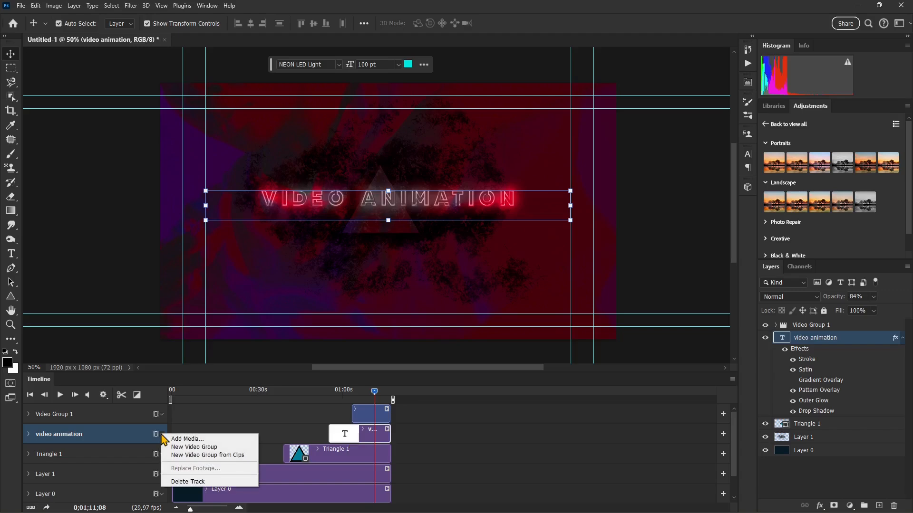
left_click(224, 455)
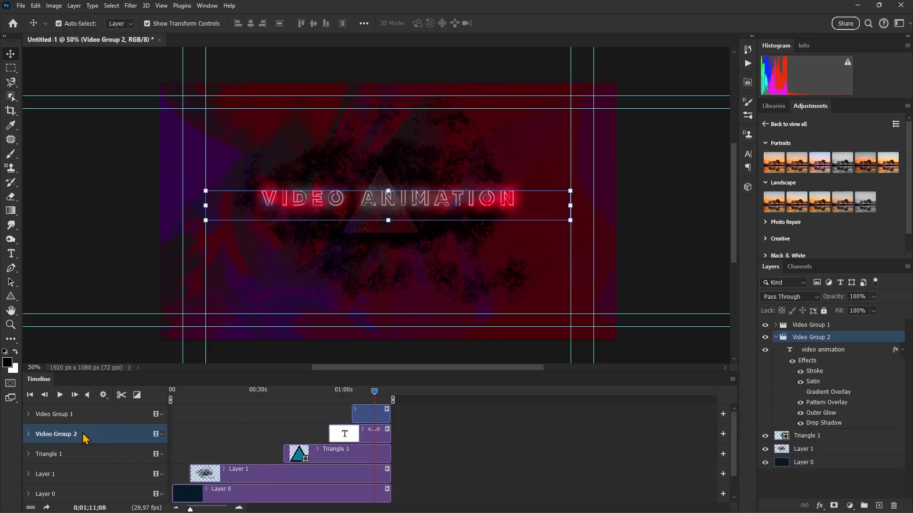
Examine the Video Group 1 and Video Group 2 tracks, the text clip inside its group and the available track options.
left_click(27, 437)
left_click(28, 437)
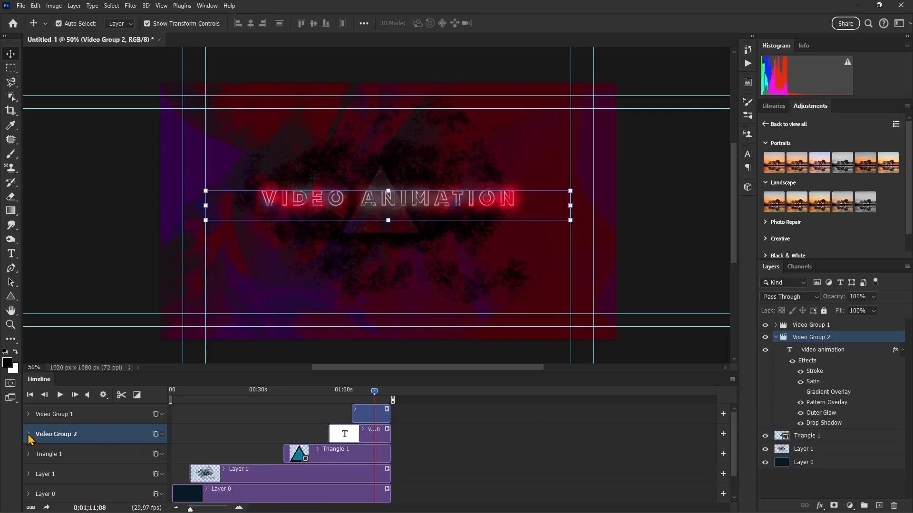
left_click(345, 436)
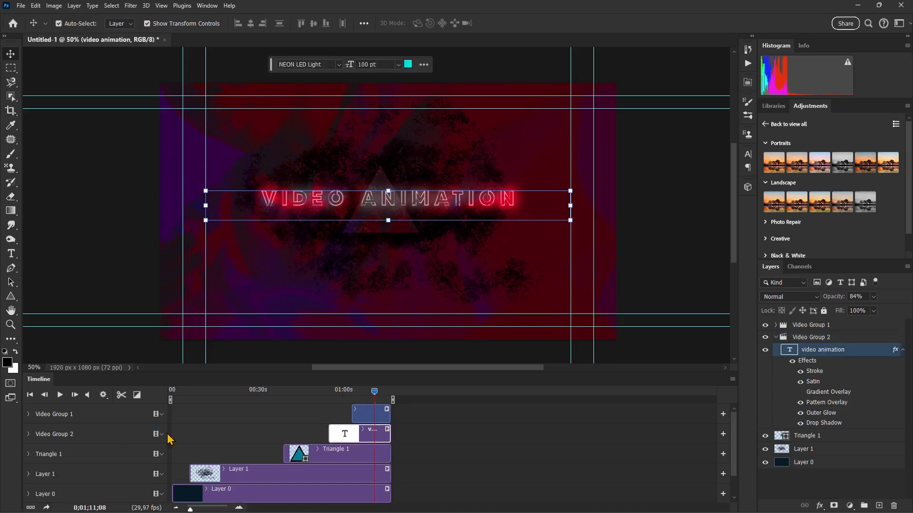
left_click(74, 433)
left_click(72, 417)
left_click(72, 430)
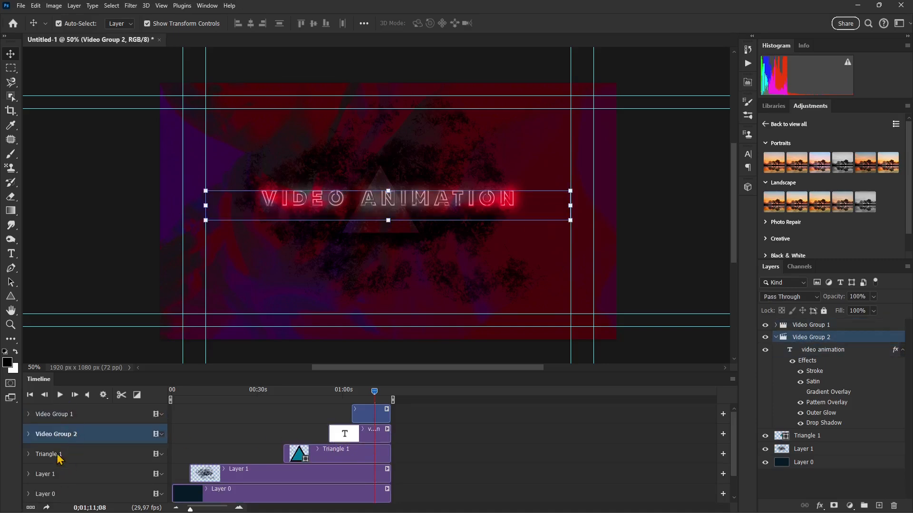
scroll(353, 456, "down", 1)
scroll(301, 430, "up", 1)
left_click(163, 415)
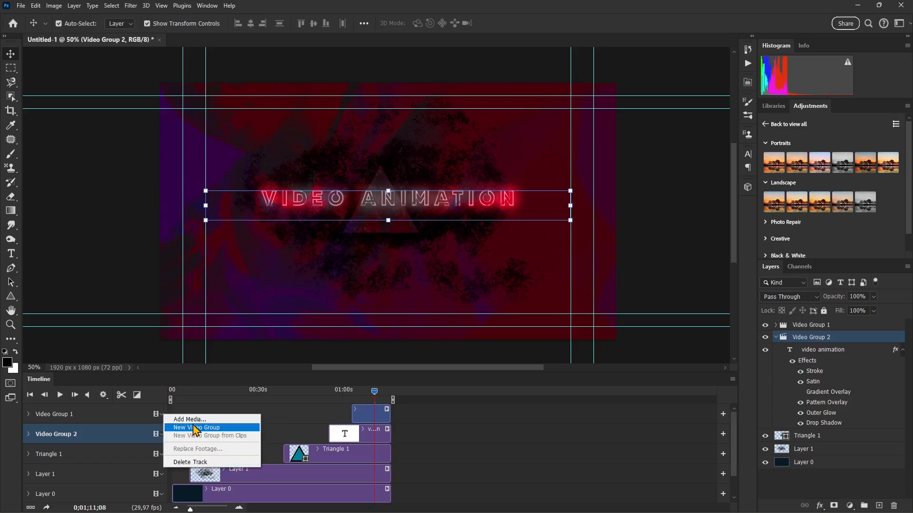
left_click(381, 397)
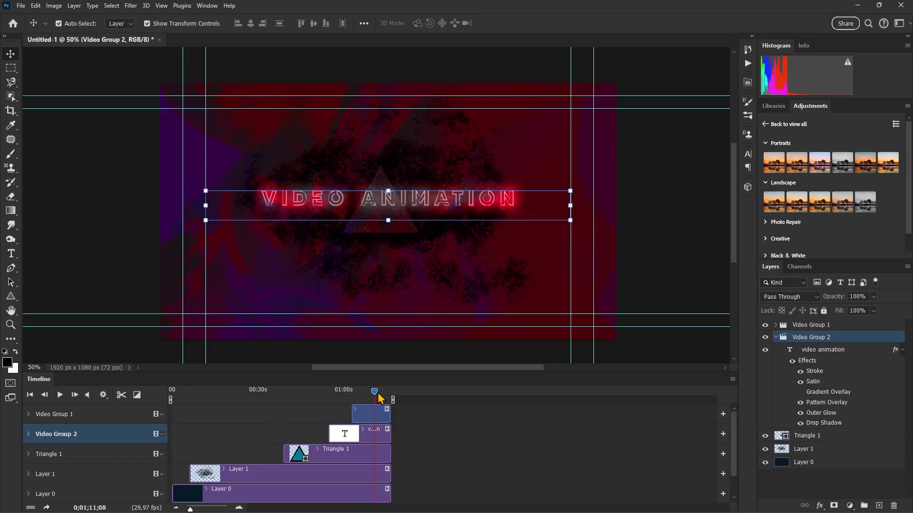
Move the current time to the end of the clips at 0;01;17;01 and start adding media to Video Group 1.
left_click_drag(378, 396, 393, 407)
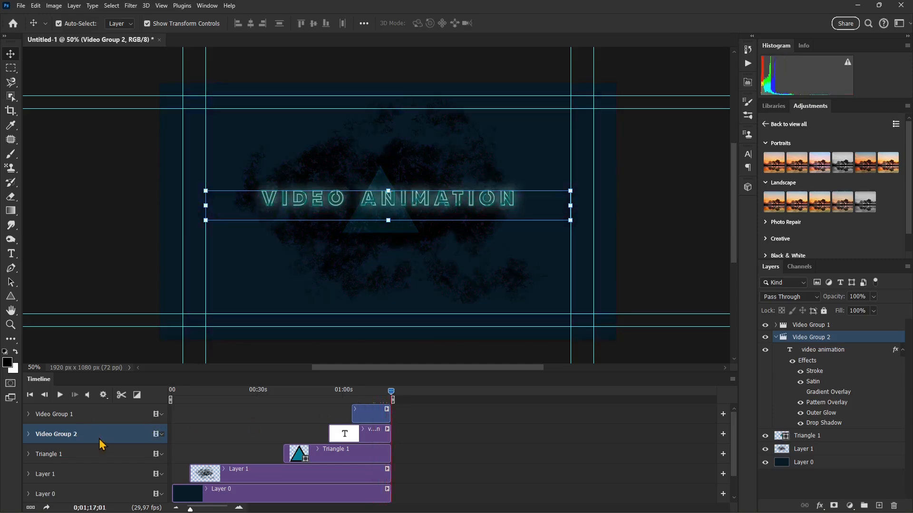
left_click(162, 415)
left_click(164, 421)
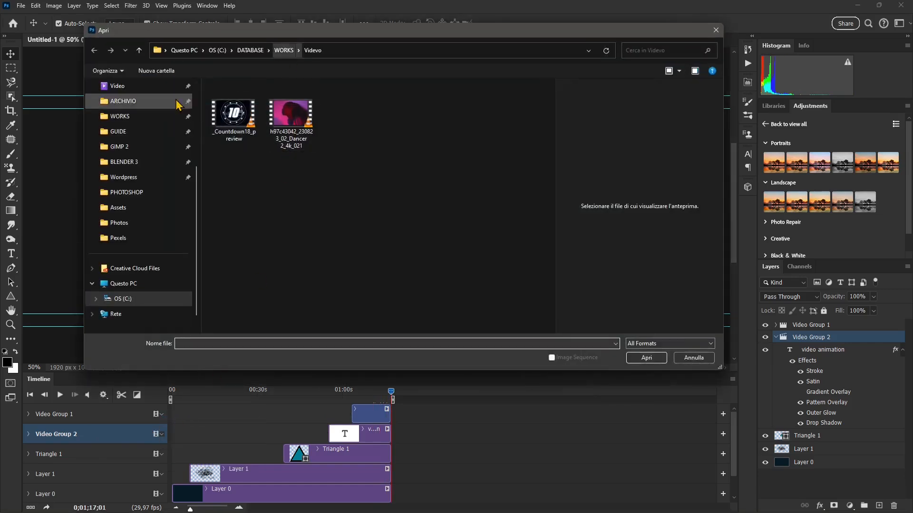
Browse to the WORKS > PHOTOSHOP > Photos folder.
left_click(128, 193)
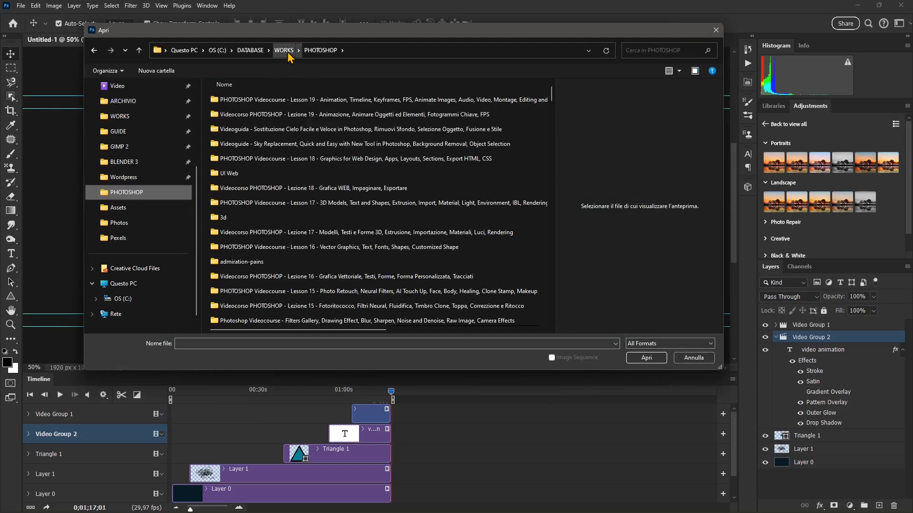
scroll(244, 259, "down", 10)
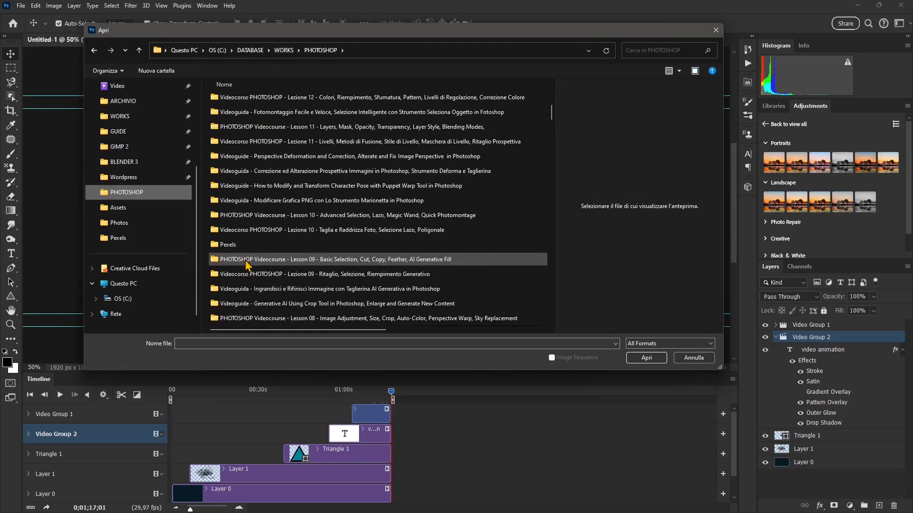
scroll(250, 292, "down", 5)
scroll(250, 297, "down", 4)
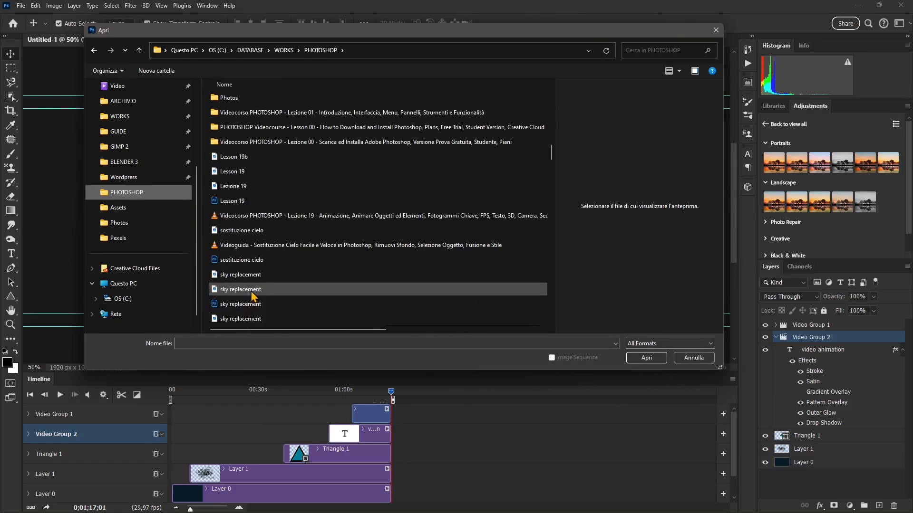
double_click(228, 97)
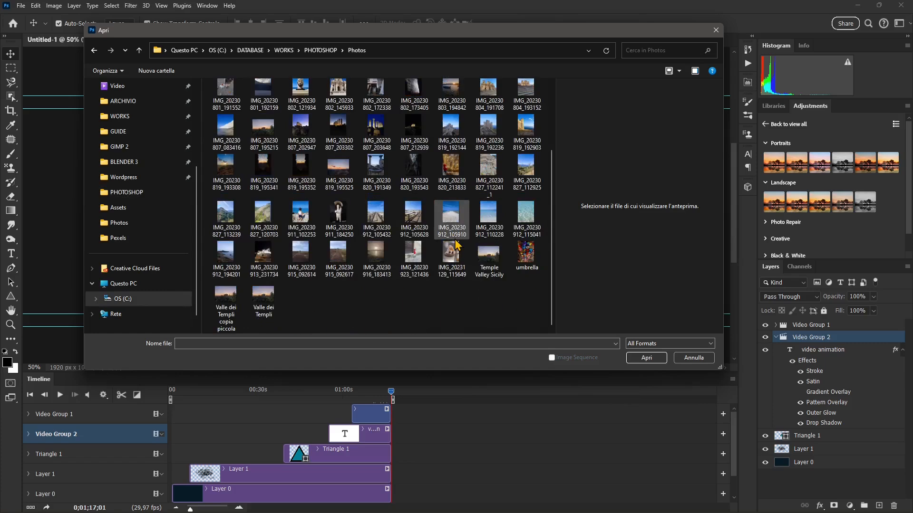
Preview Temple Valley Sicily and Valle dei Templi copia piccola, and enlarge the file dialog and its thumbnail area.
left_click(489, 257)
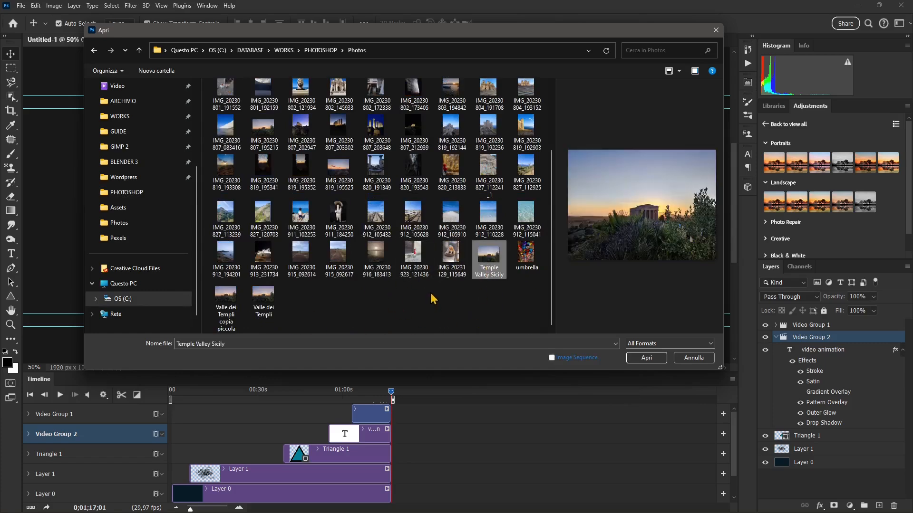
left_click(228, 309)
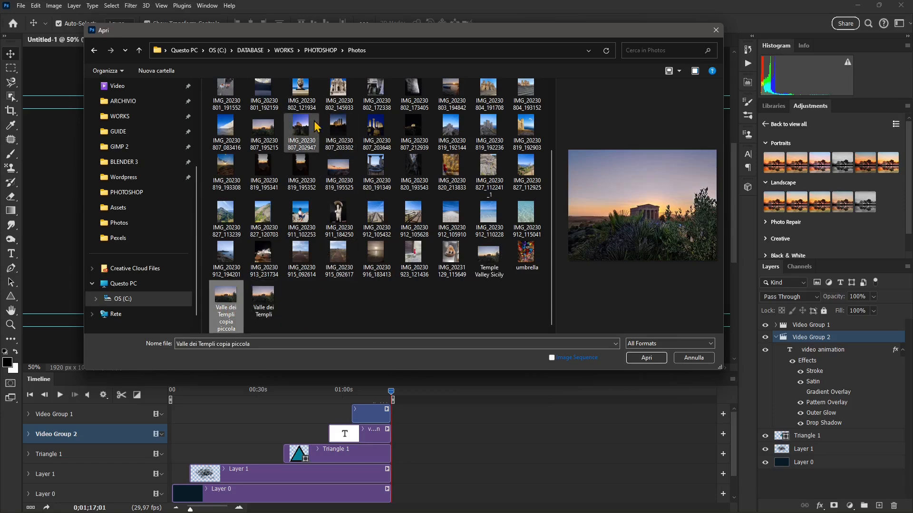
left_click_drag(721, 371, 763, 422)
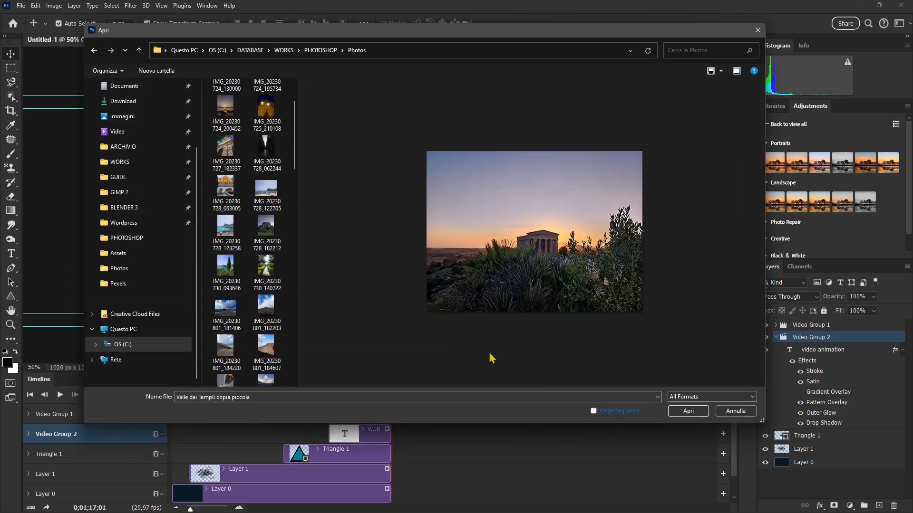
left_click_drag(299, 221, 599, 252)
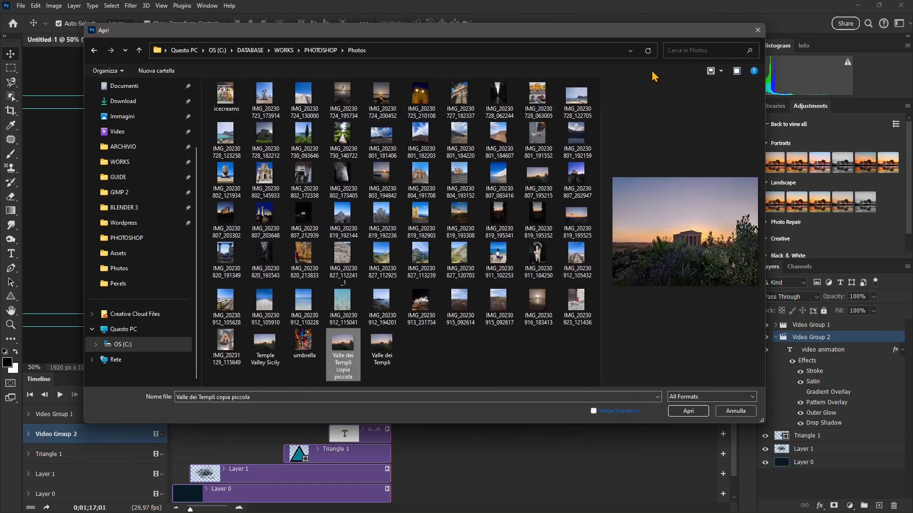
List the Photos folder in Details view and examine the pixel dimensions of the photos.
left_click(721, 71)
left_click(749, 122)
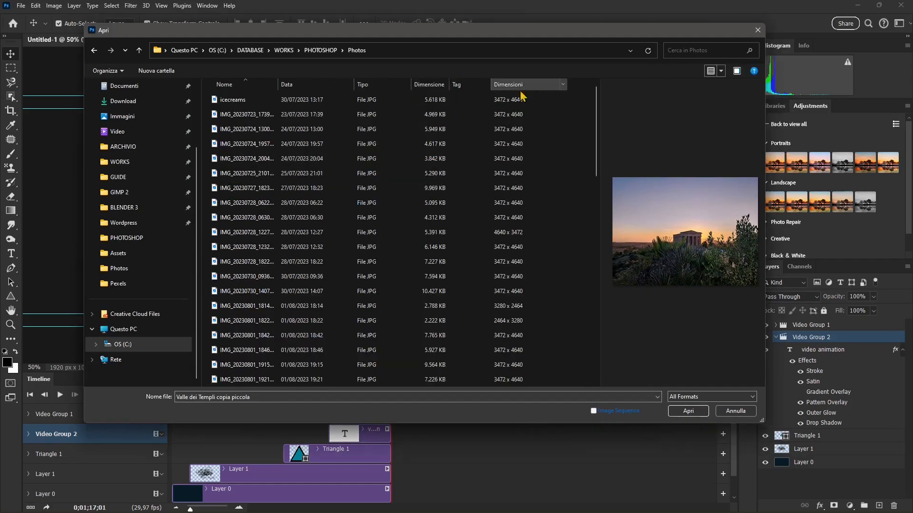
right_click(572, 88)
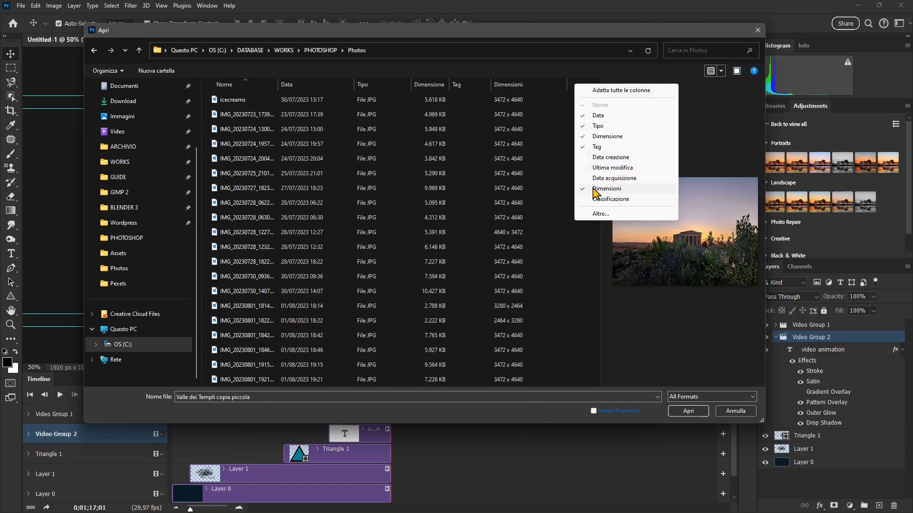
key("Escape")
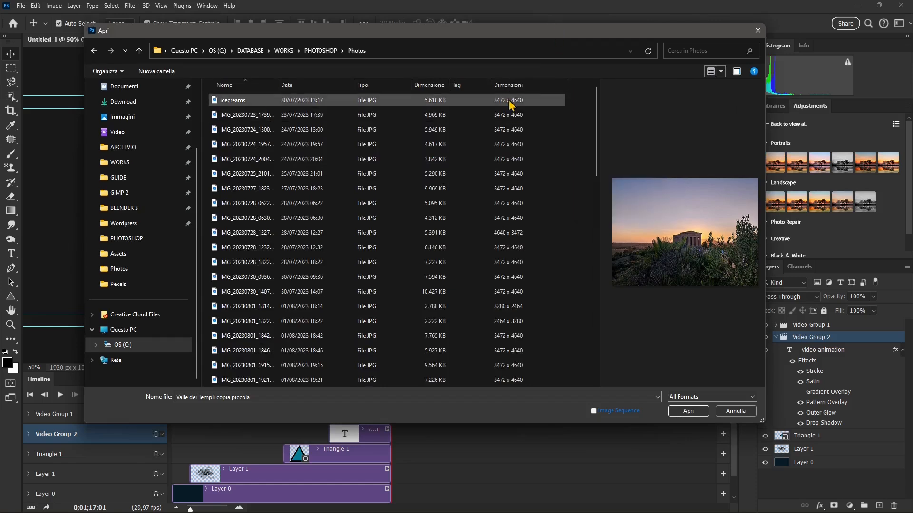
left_click(503, 204)
left_click(505, 248)
left_click(507, 318)
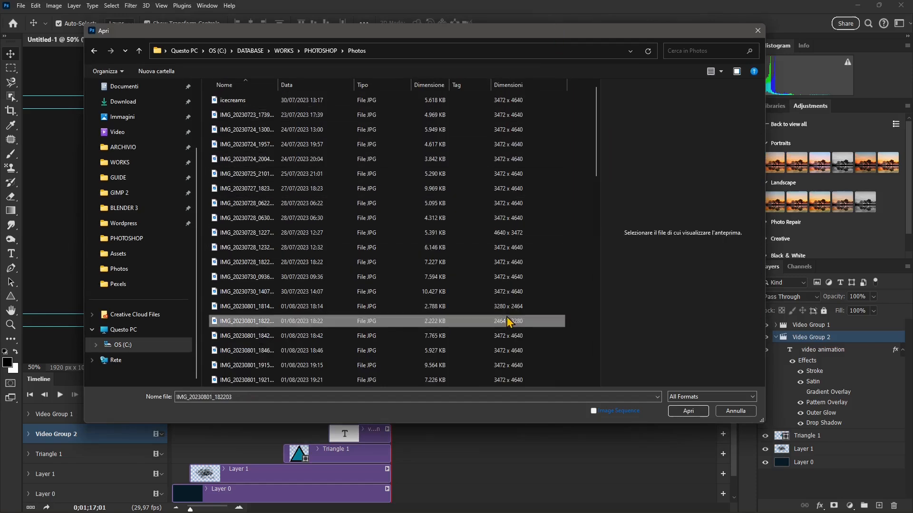
left_click_drag(596, 164, 594, 137)
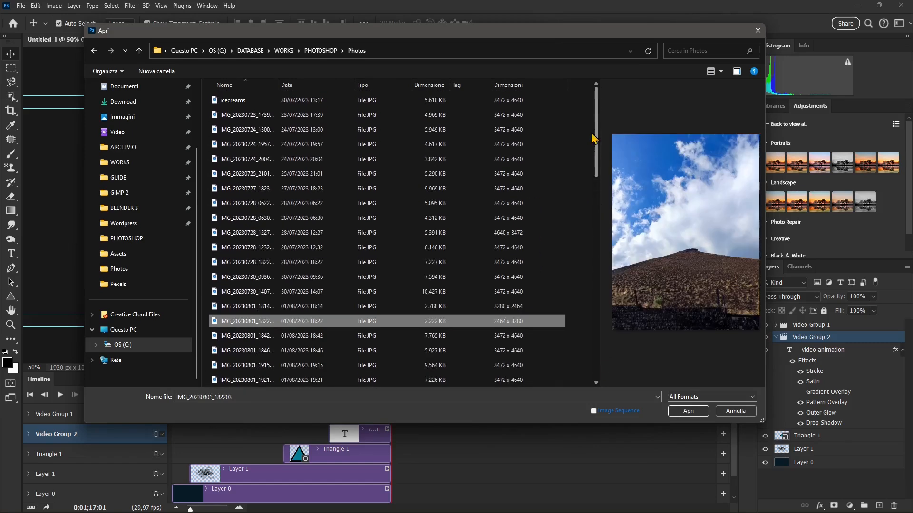
View the photos as very large icons and return the file list to medium icons.
left_click(725, 73)
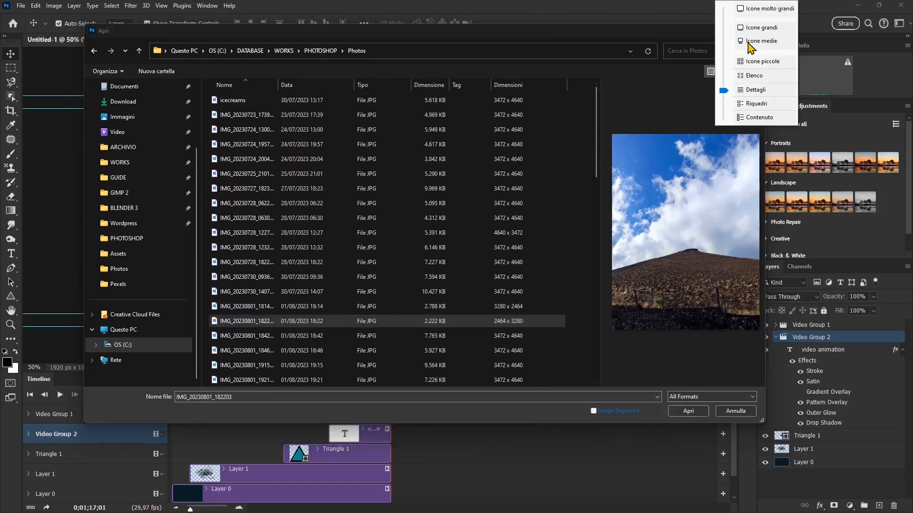
left_click(764, 13)
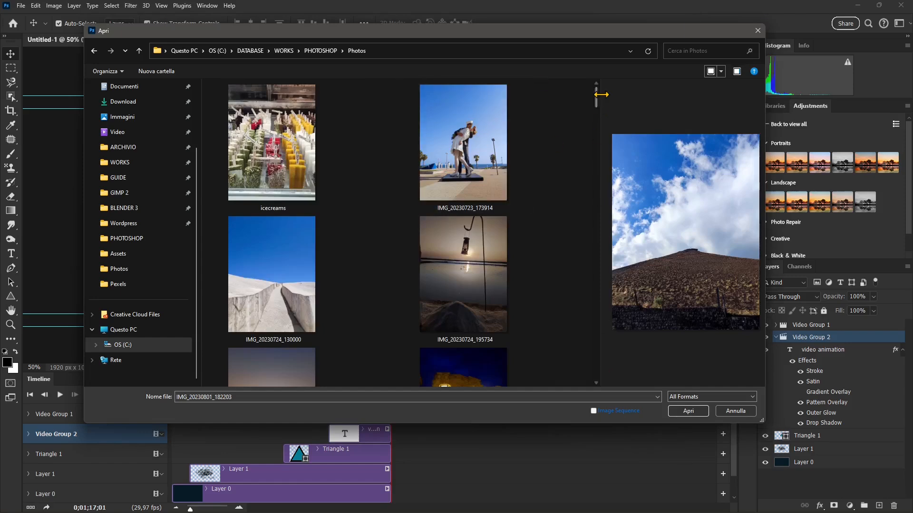
left_click(721, 71)
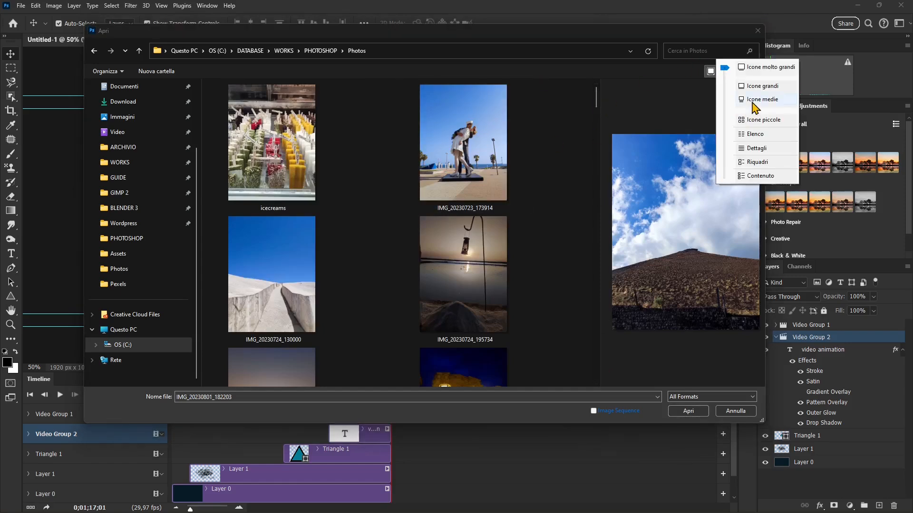
left_click(751, 102)
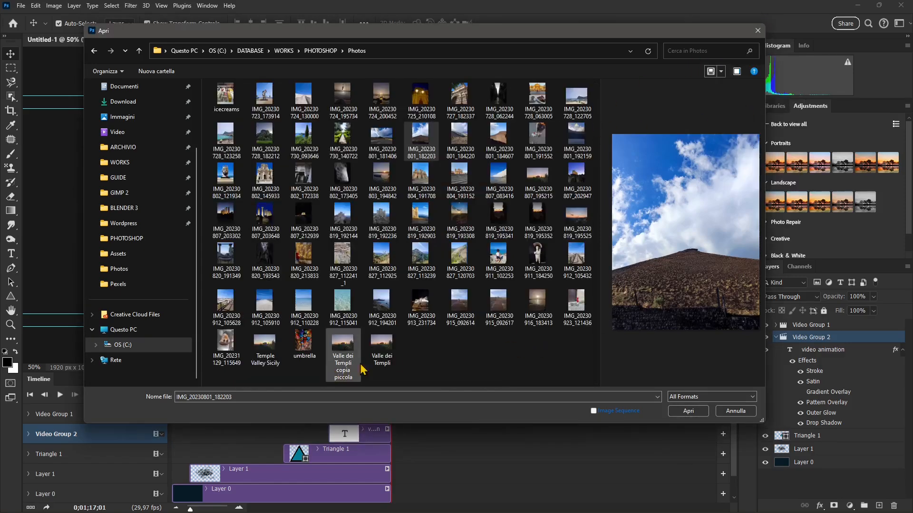
Import the photos IMG_20230801_181406, IMG_20230819_195525 and Temple Valley Sicily together into Video Group 1.
left_click(340, 360)
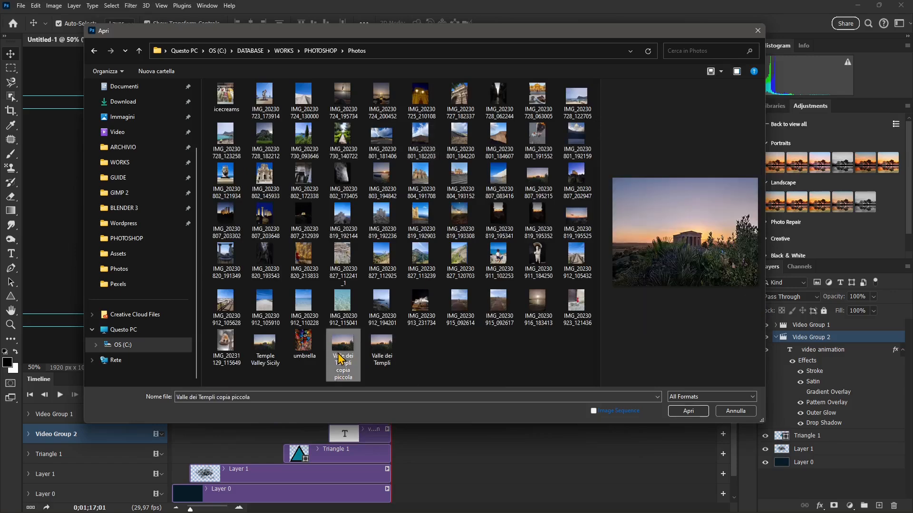
left_click(375, 354)
left_click(342, 345)
left_click(265, 344, "ctrl")
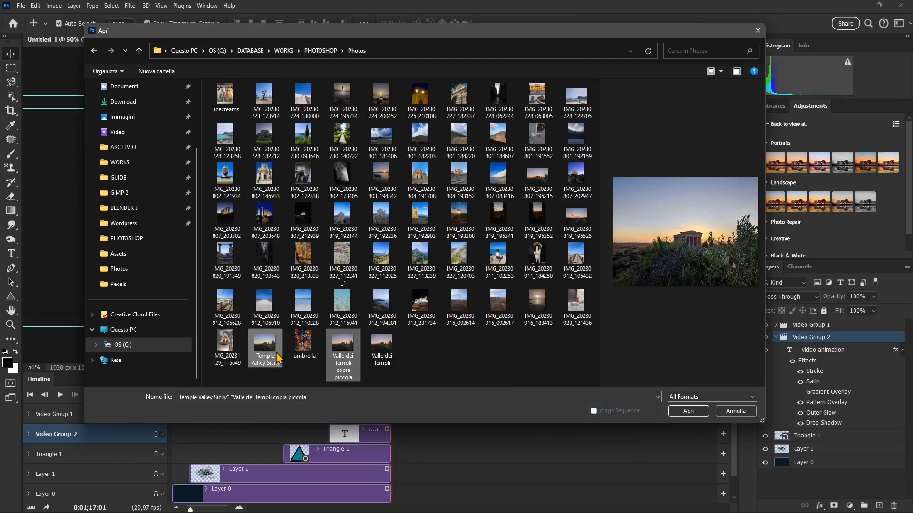
left_click(328, 359, "ctrl")
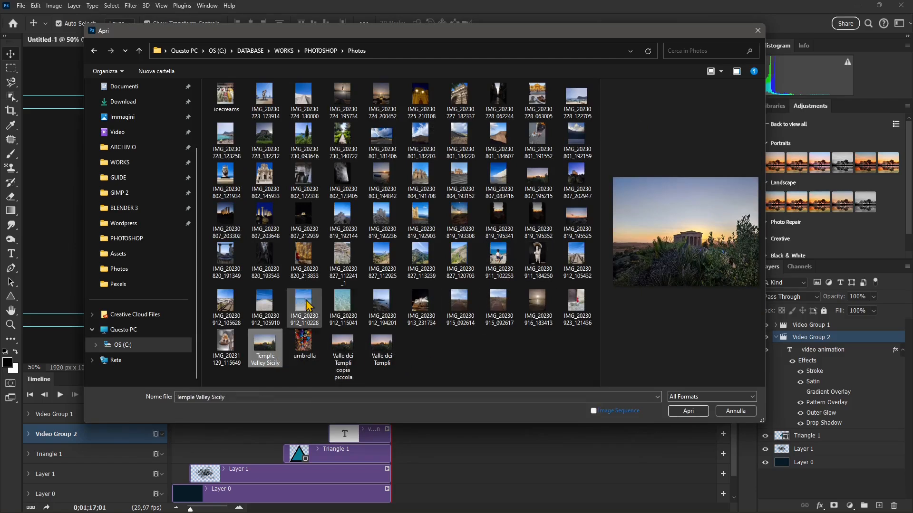
left_click(572, 223, "ctrl")
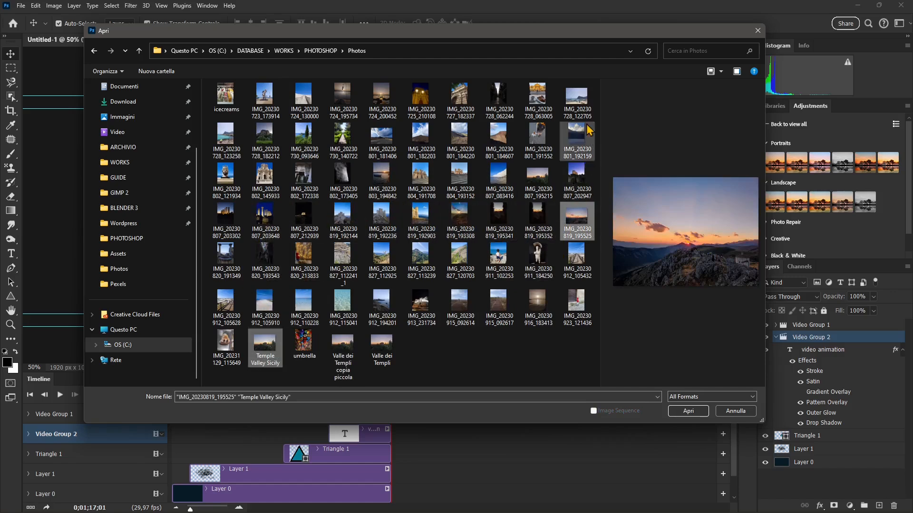
left_click(382, 137, "ctrl")
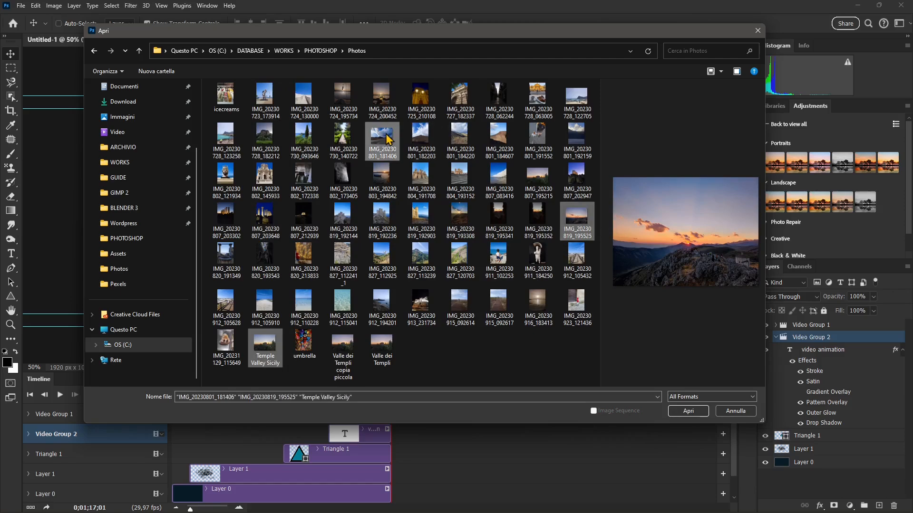
left_click(690, 411)
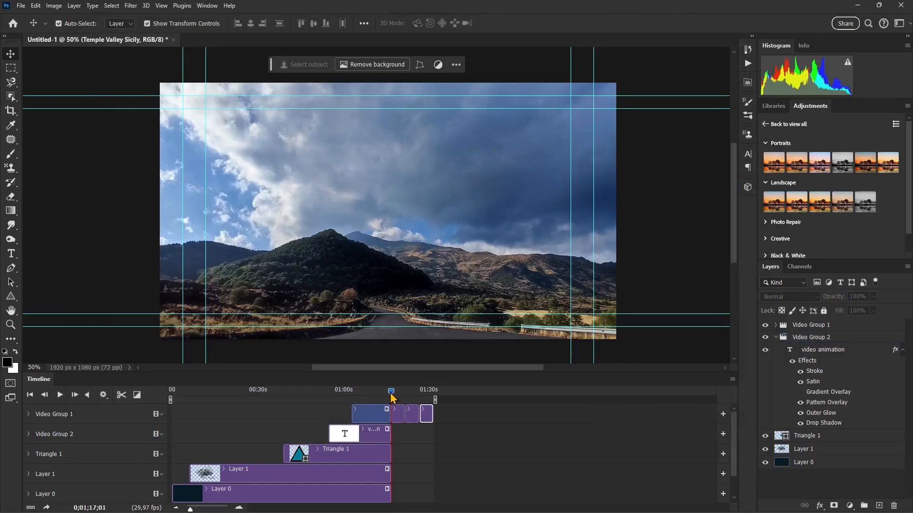
Scale the Temple Valley Sicily photo to about 70% and position it at about X 960, Y 274.5 px so the temple shows in frame.
left_click_drag(391, 391, 429, 415)
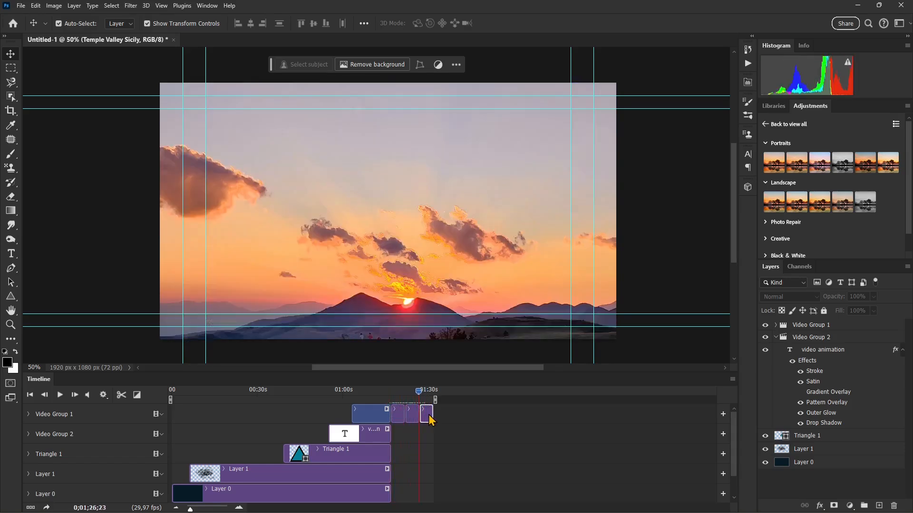
scroll(410, 270, "right", 1)
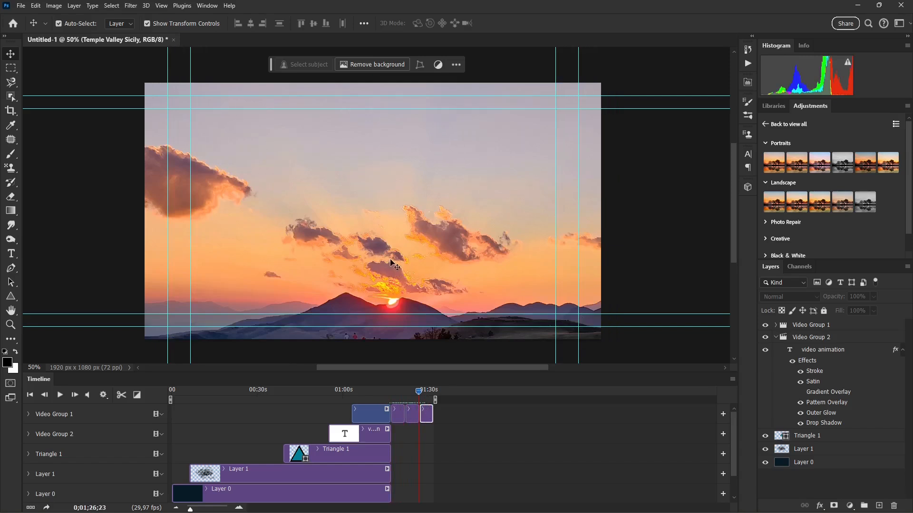
scroll(414, 267, "down", 11)
scroll(342, 250, "down", 2)
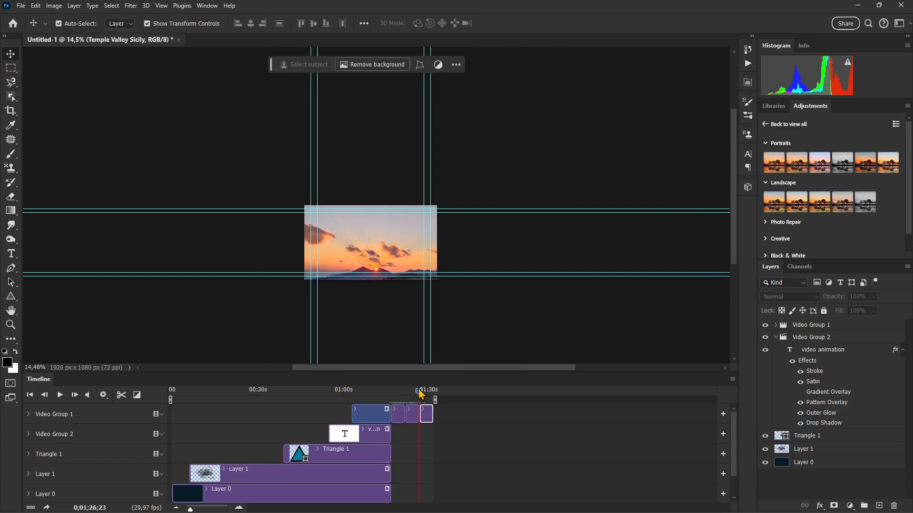
left_click_drag(421, 393, 428, 391)
left_click_drag(526, 123, 424, 204)
left_click_drag(348, 314, 396, 258)
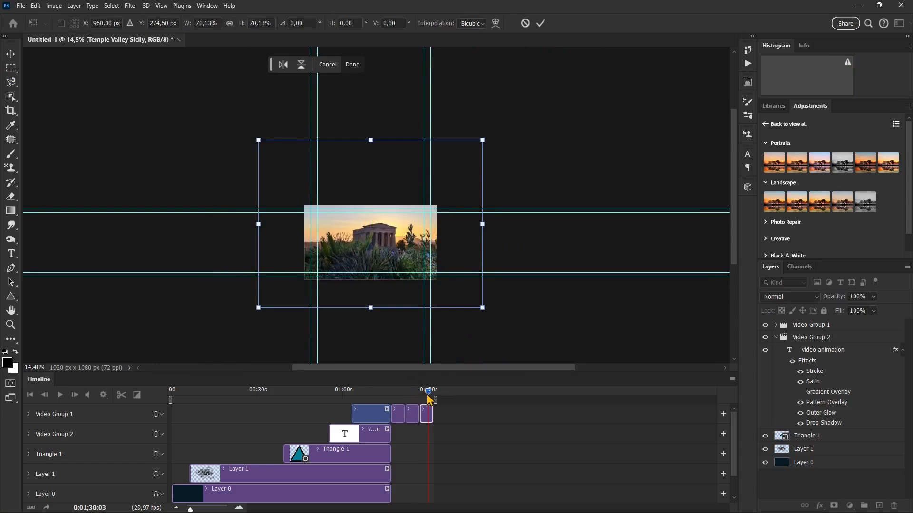
left_click(540, 23)
Scale the IMG_20230819_195525 photo to about 78% wide and 73% high, centred at about X 881, Y 451 px.
left_click_drag(427, 393, 409, 395)
left_click(422, 222)
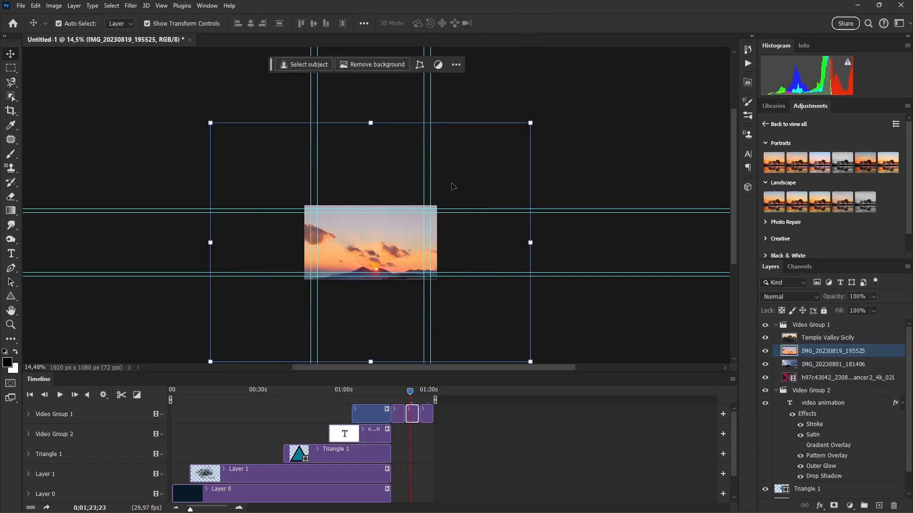
left_click_drag(531, 122, 391, 286)
key("ctrl+z")
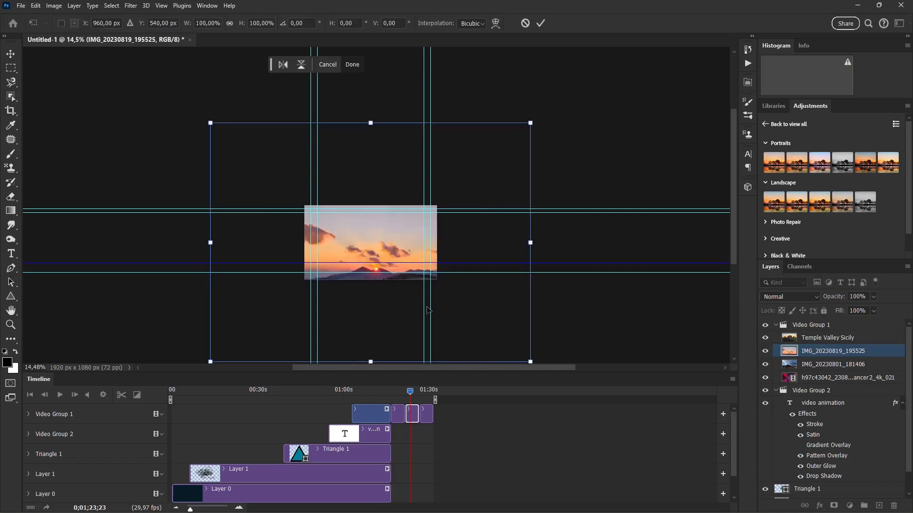
left_click_drag(531, 123, 460, 188)
left_click_drag(447, 255, 481, 221)
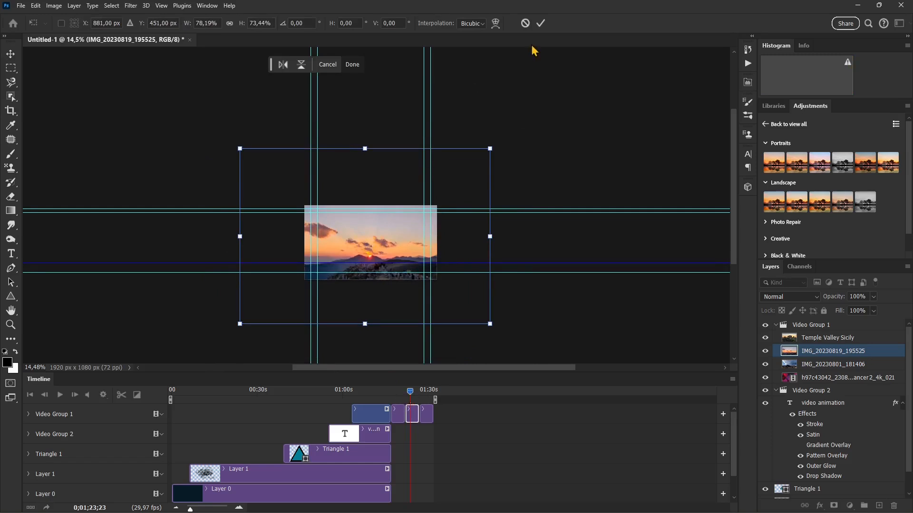
left_click(541, 23)
Enlarge the timeline around the photo clips and set the transition duration to about 1.43 s.
mouse_move(411, 396)
left_mouse_down()
mouse_move(384, 397)
mouse_move(416, 402)
left_mouse_up()
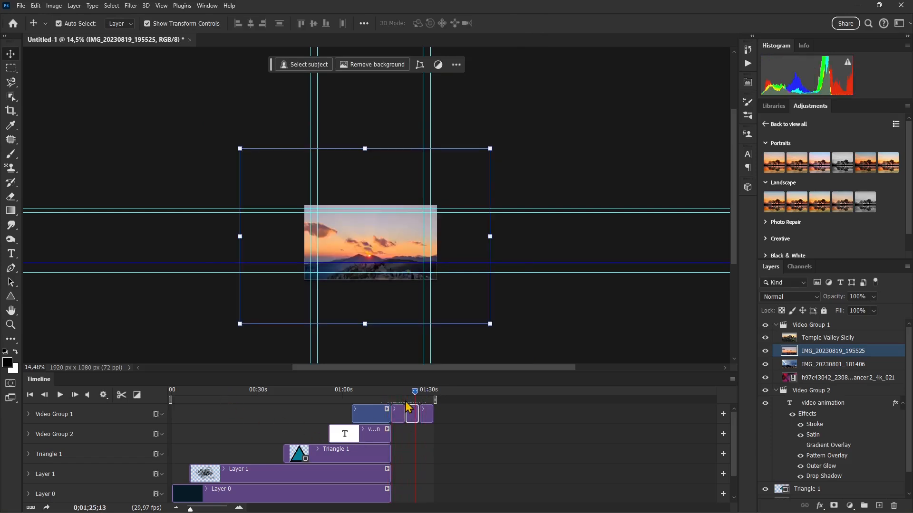
left_click_drag(191, 509, 200, 511)
left_click_drag(443, 393, 474, 395)
left_click_drag(200, 510, 196, 509)
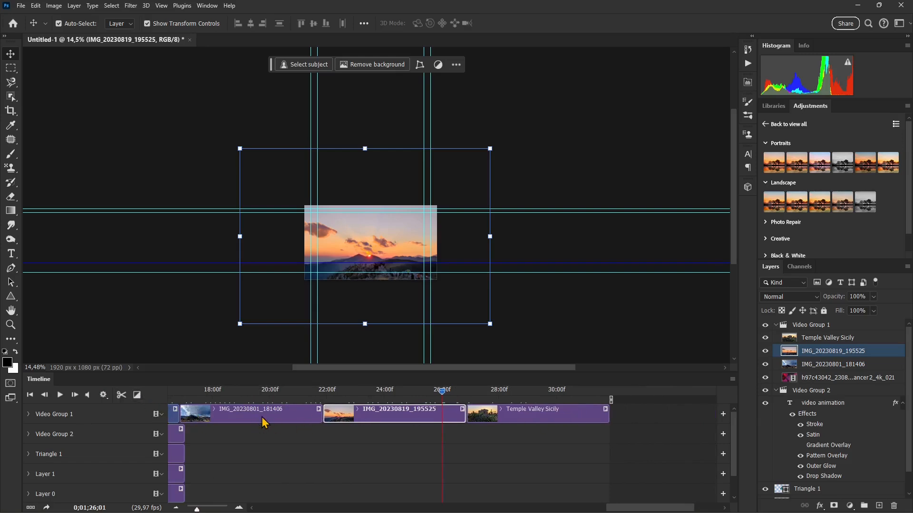
left_click(136, 395)
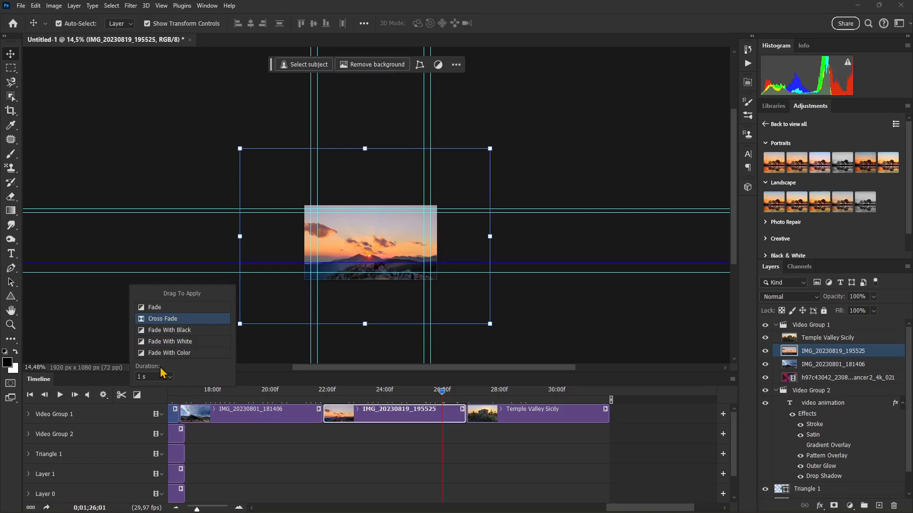
left_click_drag(169, 378, 170, 389)
left_click(181, 371)
left_click(136, 397)
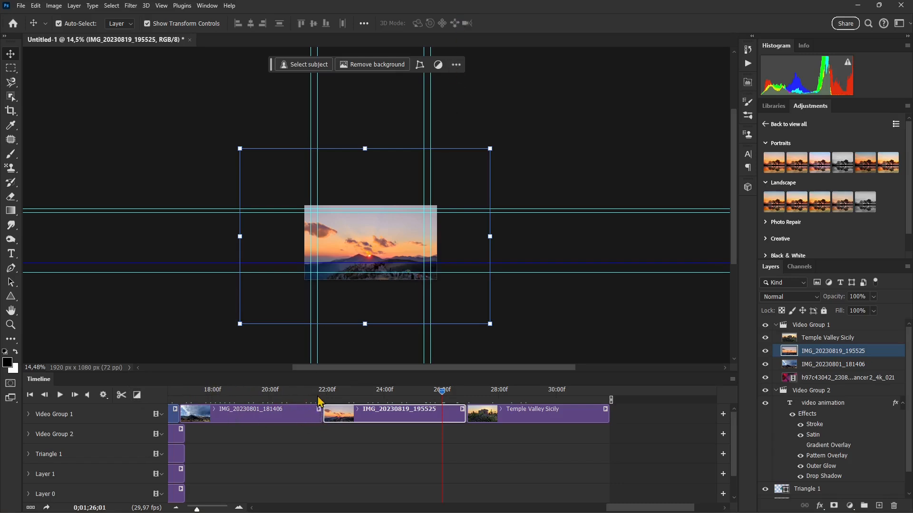
Apply a 1.43 s Cross Fade between the IMG_20230801_181406 and IMG_20230819_195525 clips.
left_click(274, 417)
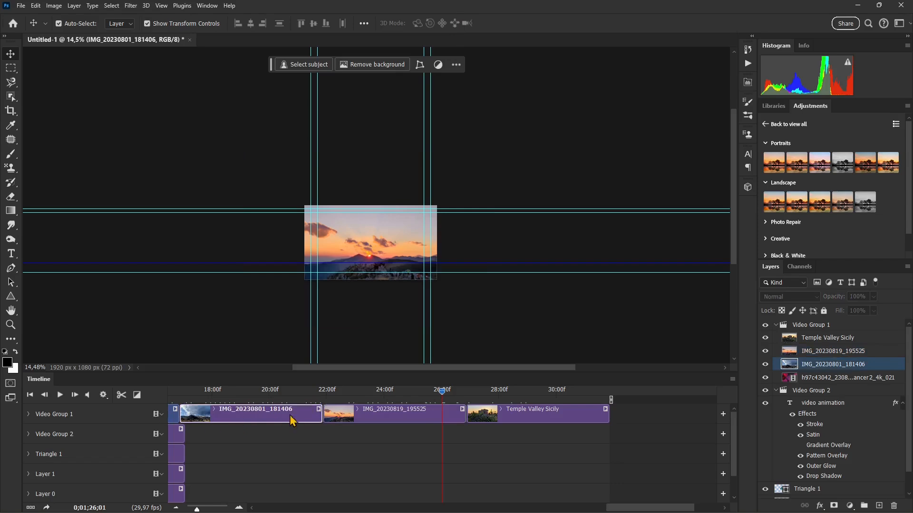
left_click(380, 419, "shift")
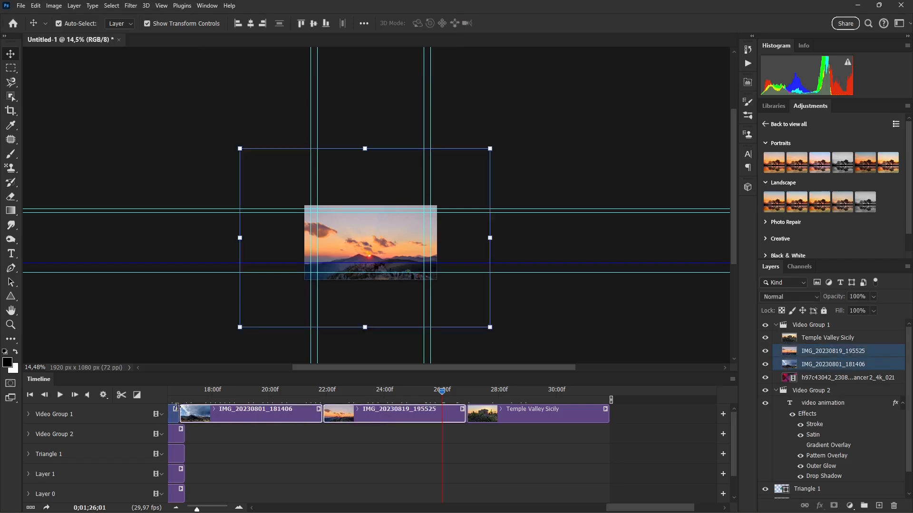
left_click(137, 395)
left_click(141, 402)
left_click(137, 397)
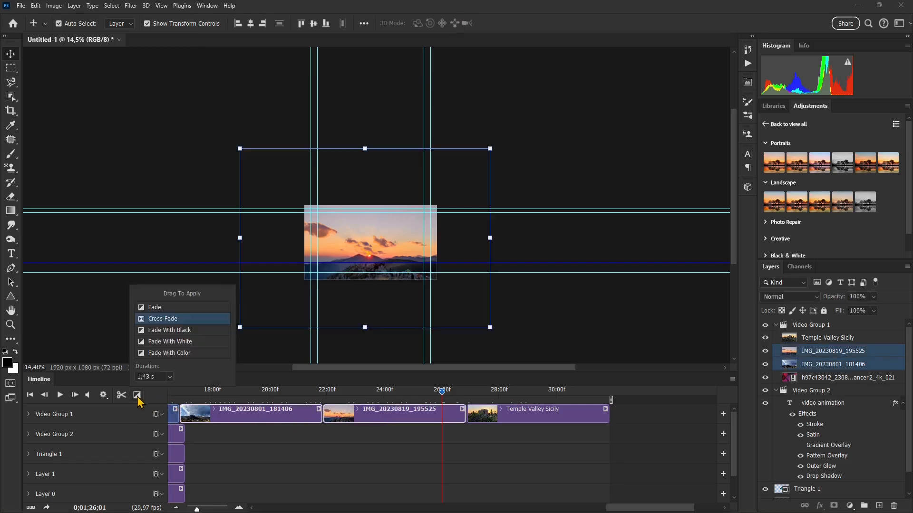
left_click_drag(148, 319, 323, 414)
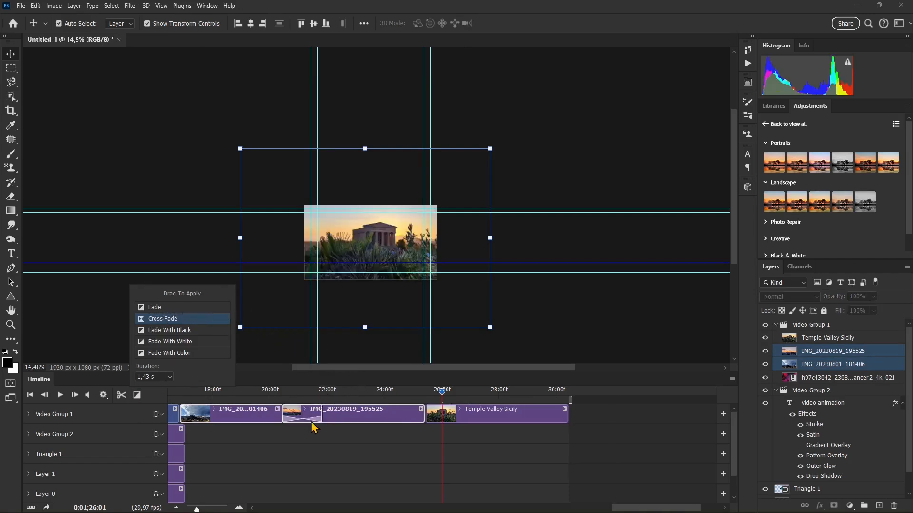
Play back the cross fade between the first two photo clips.
left_click(278, 394)
left_click_drag(278, 396, 235, 394)
key("space")
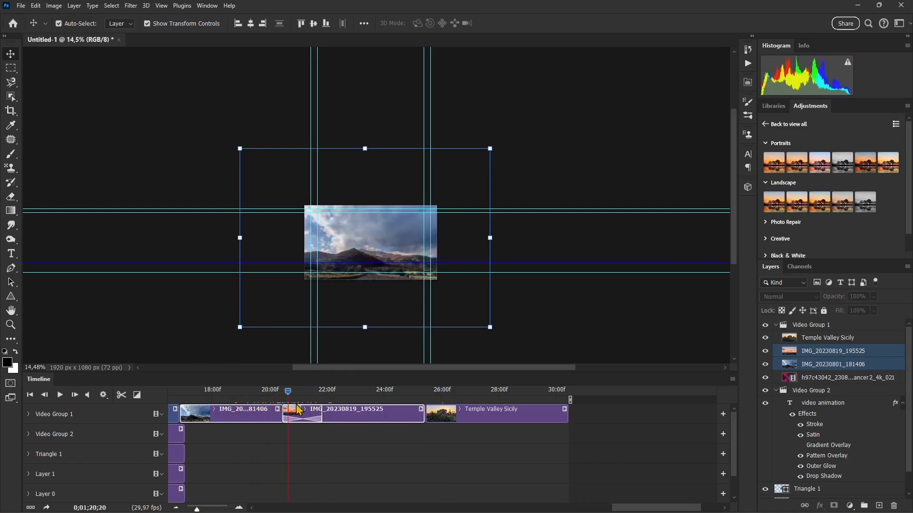
Apply a Cross Fade between IMG_20230819_195525 and Temple Valley Sicily, and a 1.43 s Fade to the start of the Dancer2 footage clip.
left_click(137, 395)
mouse_move(185, 320)
left_mouse_down()
mouse_move(429, 422)
mouse_move(399, 395)
mouse_move(463, 401)
mouse_move(404, 409)
left_mouse_up()
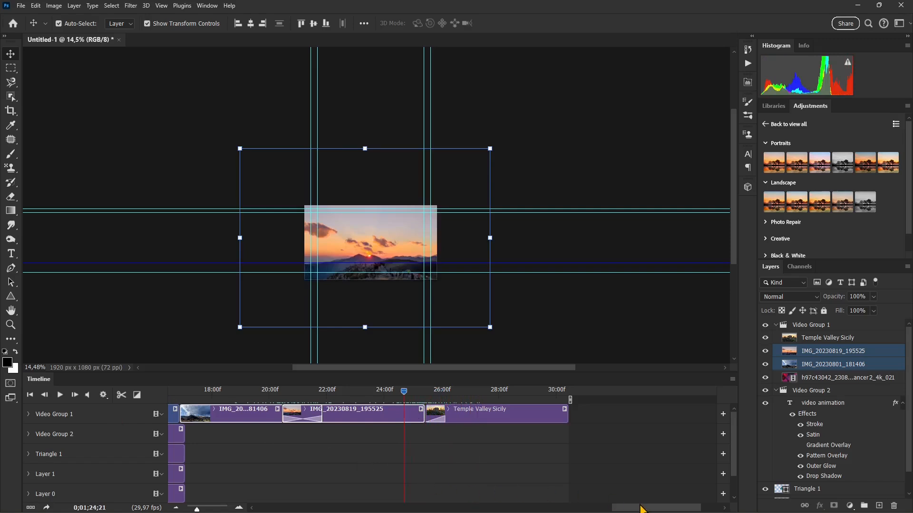
left_click_drag(640, 509, 559, 509)
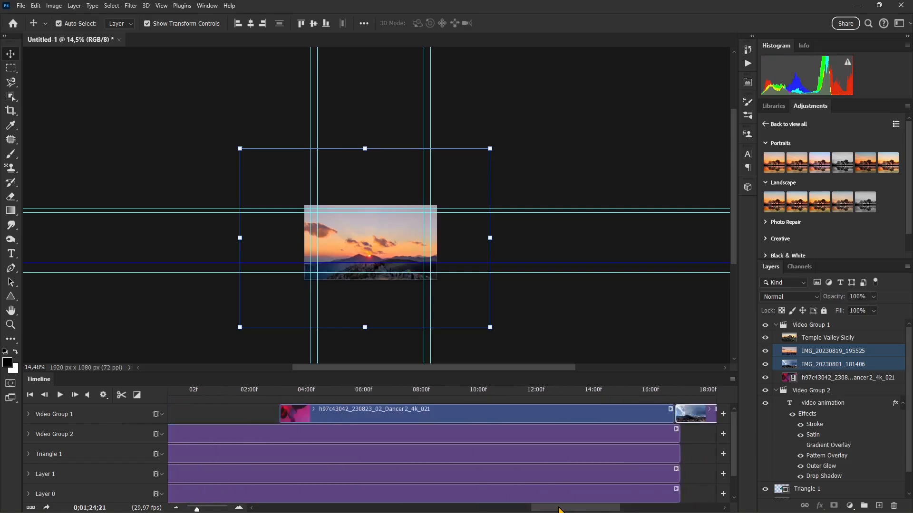
left_click(137, 395)
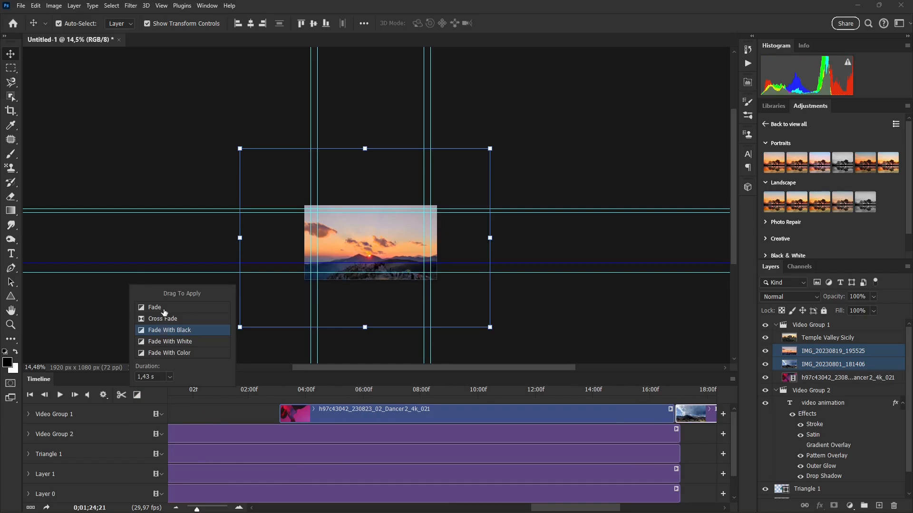
left_click_drag(152, 309, 269, 409)
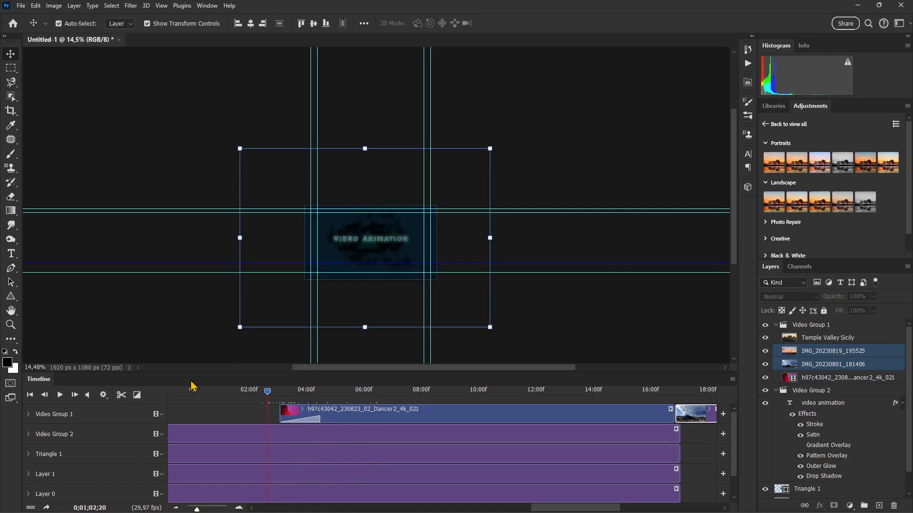
Apply a 1.43 s Fade to the start of the video animation text clip and of the Triangle 1 clip.
left_click_drag(196, 509, 191, 510)
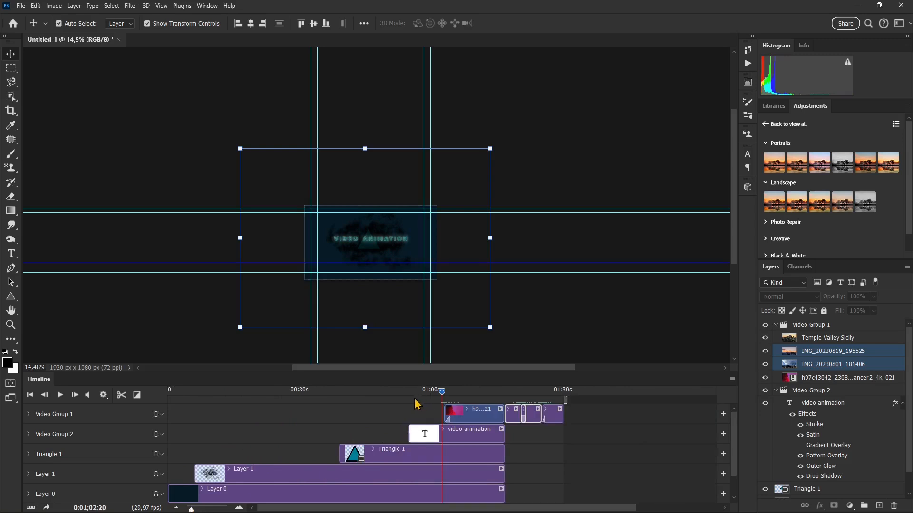
left_click_drag(421, 396, 386, 423)
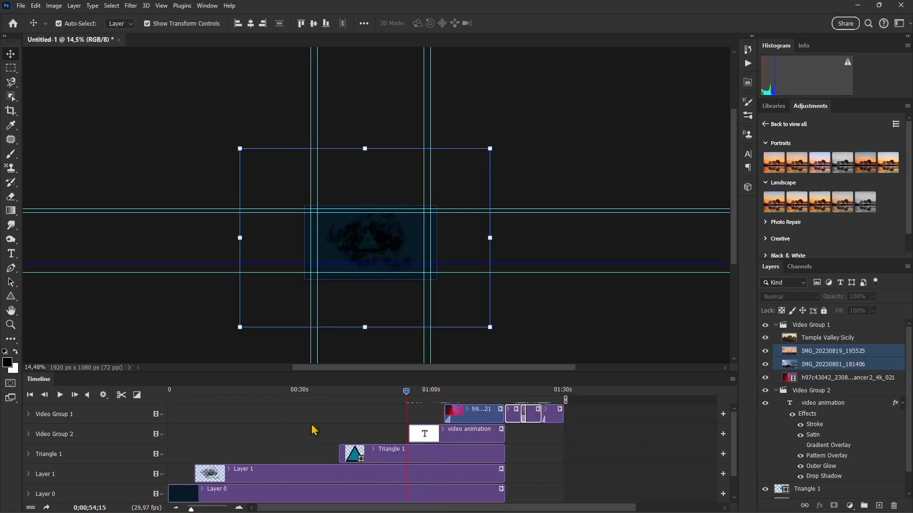
left_click(139, 397)
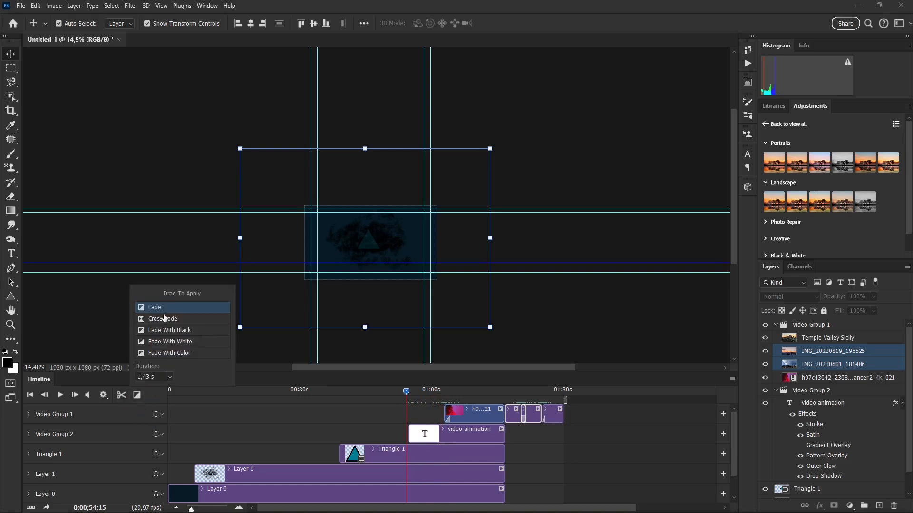
left_click_drag(154, 307, 421, 447)
mouse_move(146, 315)
left_mouse_down()
mouse_move(305, 378)
mouse_move(344, 454)
left_mouse_up()
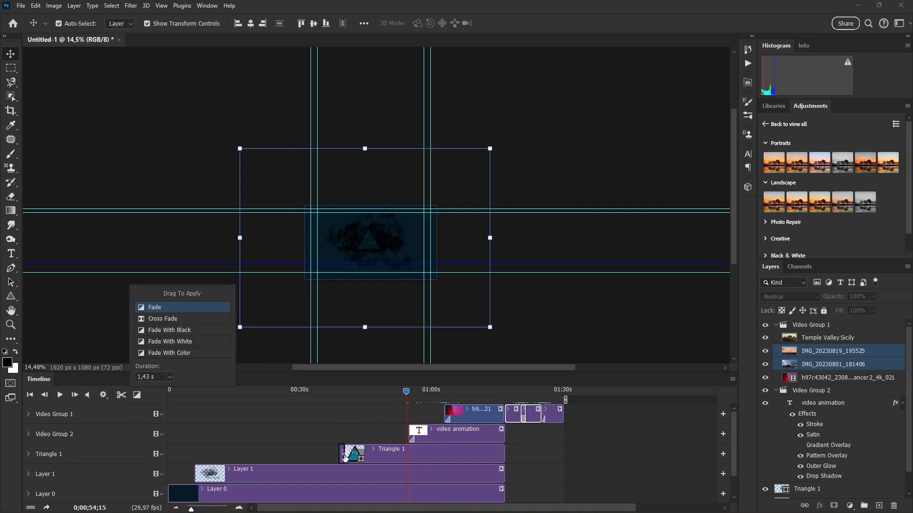
Select the Layer 1 clip, move the playhead to its start at 0;00;06;08 and expand its animatable properties.
left_click(406, 395)
left_click_drag(406, 396, 197, 435)
left_click(248, 475)
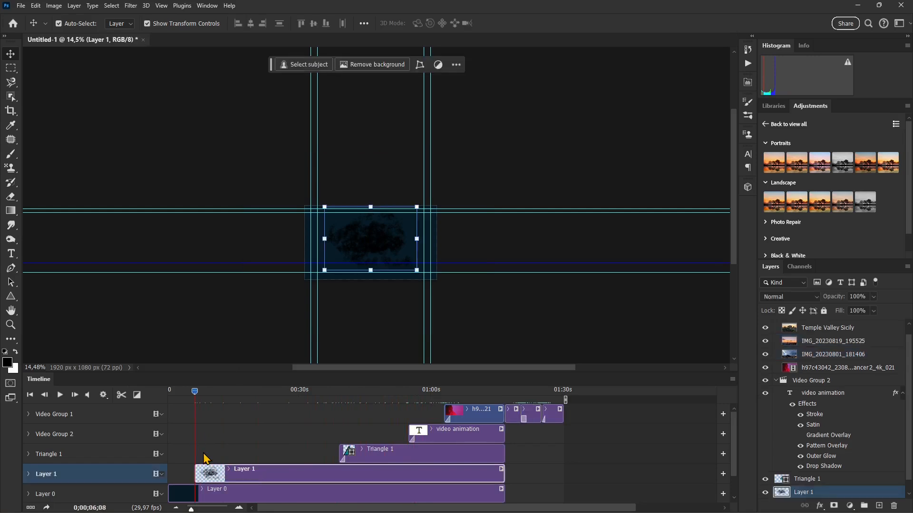
scroll(64, 450, "down", 2)
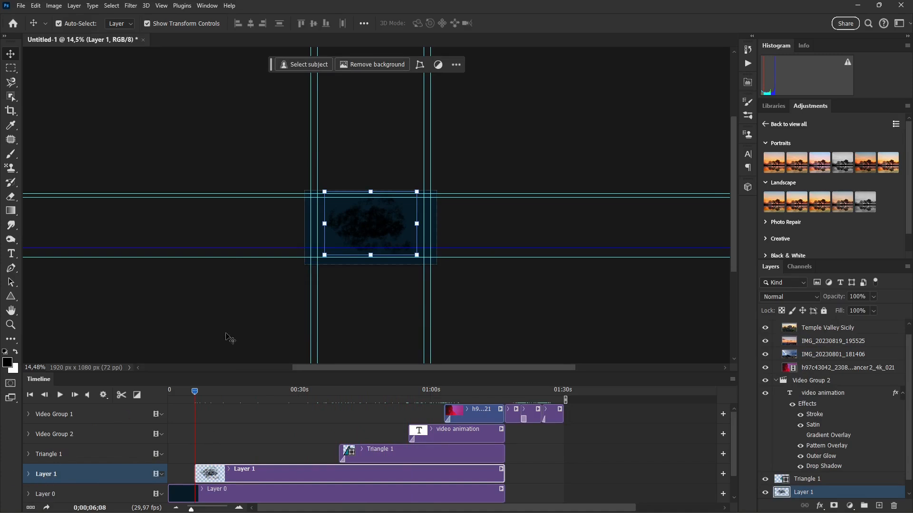
scroll(369, 238, "up", 8)
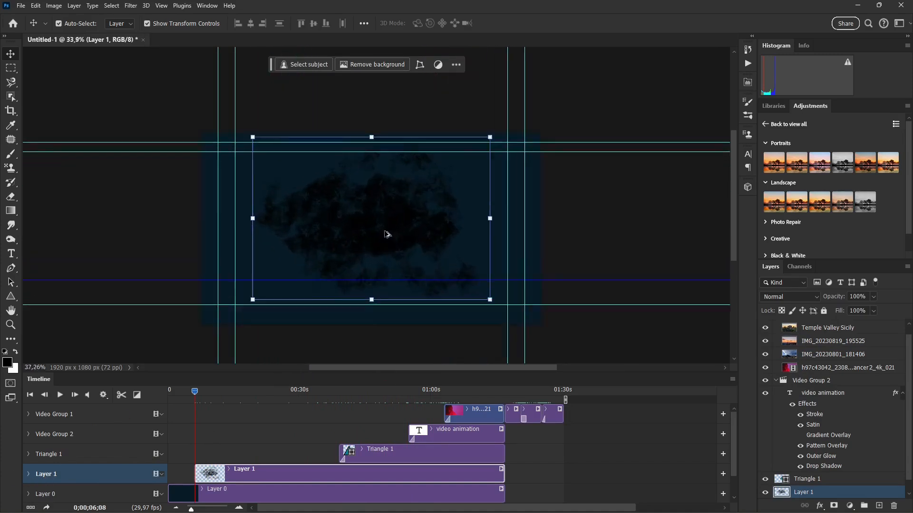
scroll(366, 199, "up", 1)
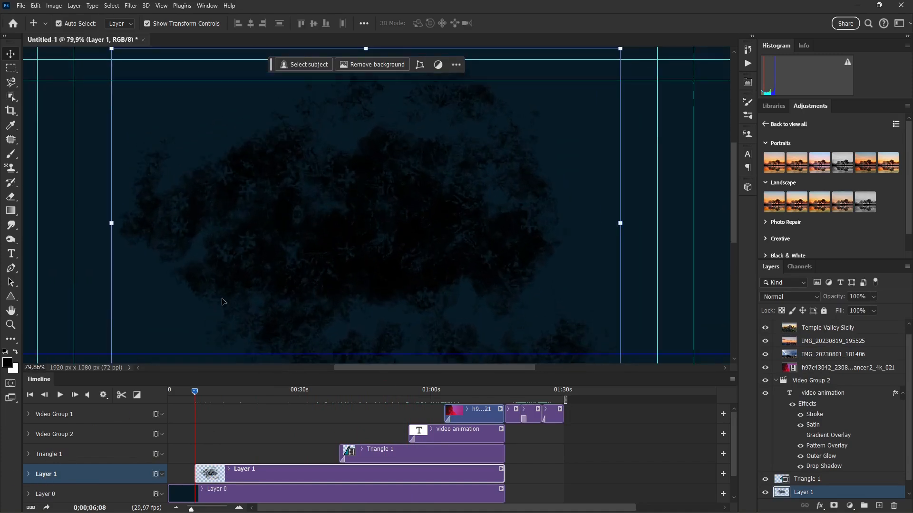
left_click(29, 474)
left_click(28, 474)
left_click(29, 474)
scroll(106, 447, "down", 1)
scroll(136, 484, "down", 1)
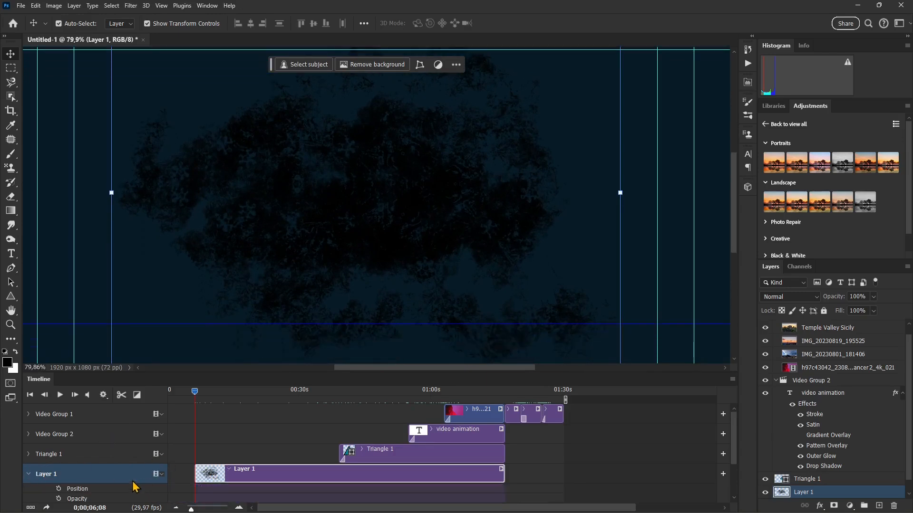
left_click_drag(732, 436, 736, 457)
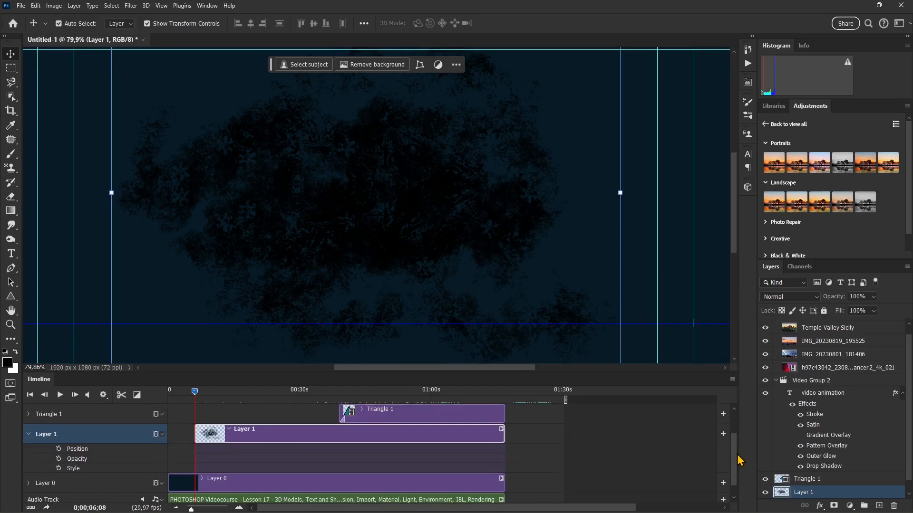
Animate Layer 1's position with a keyframe at 0;00;06;08 and another at 0;00;38;17, moving the painting slightly right and up.
left_click(58, 449)
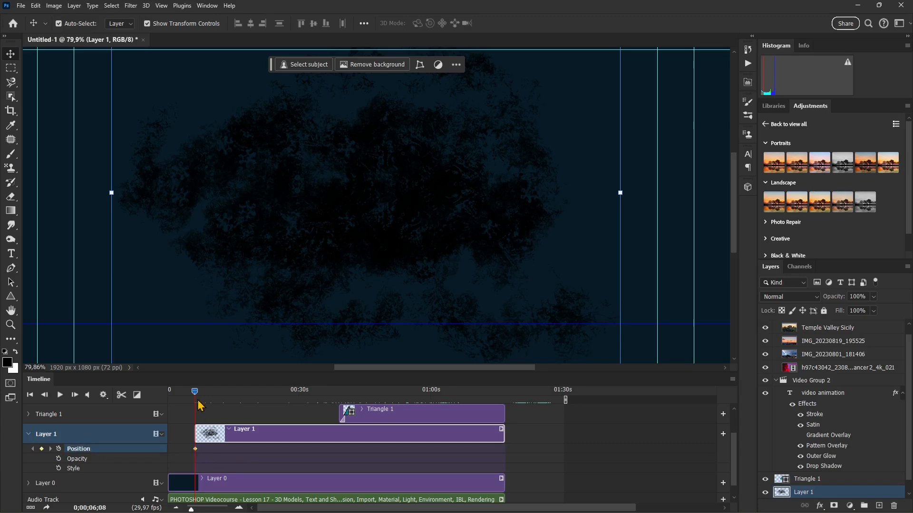
left_click_drag(194, 392, 336, 392)
left_click_drag(394, 197, 415, 248)
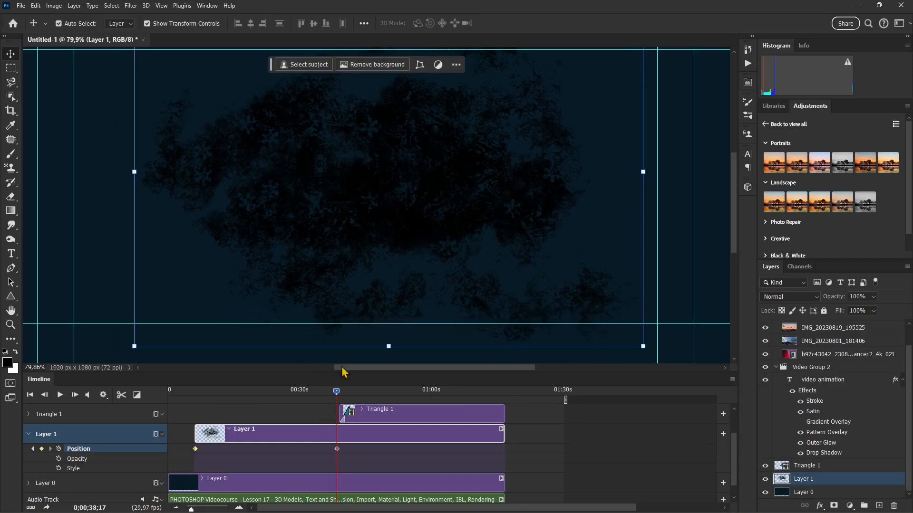
Add an Opacity keyframe at the start of the Layer 1 clip and set the layer's opacity to 0%.
left_click_drag(336, 393, 198, 455)
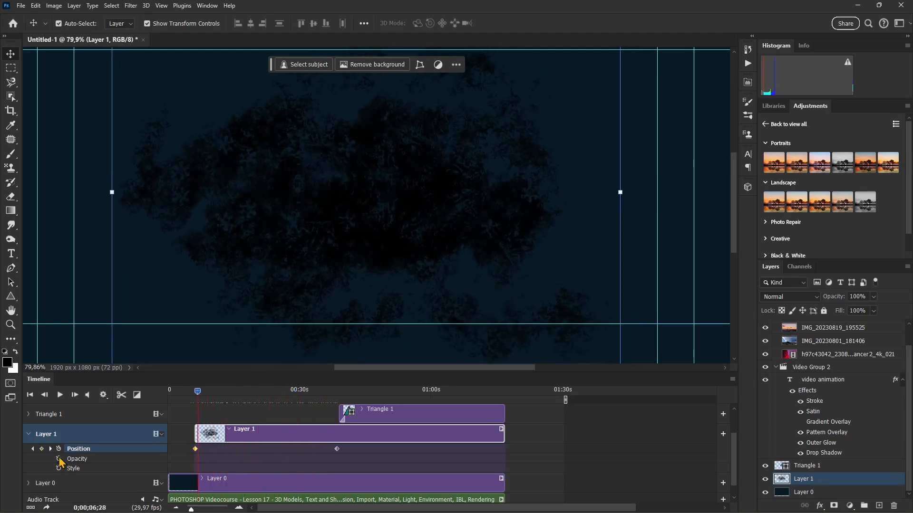
left_click(58, 459)
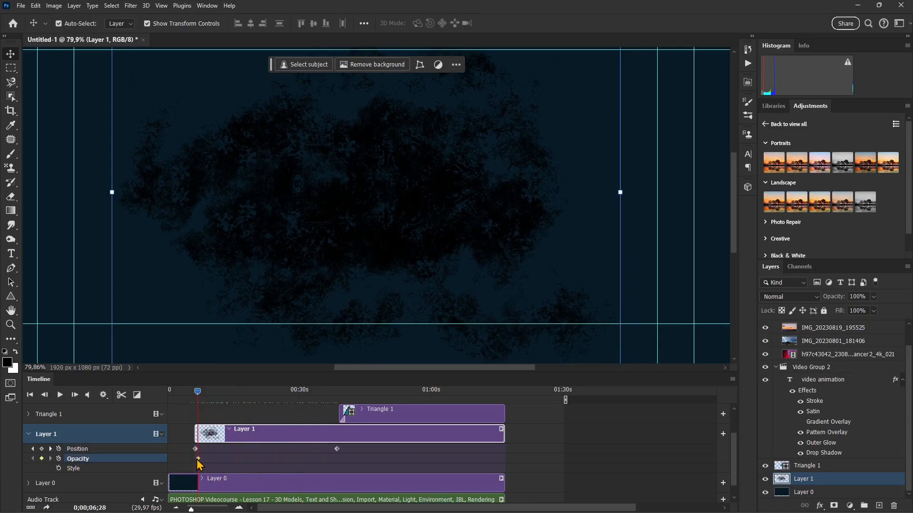
mouse_move(200, 459)
left_mouse_down()
mouse_move(245, 459)
mouse_move(188, 461)
mouse_move(198, 460)
left_mouse_up()
left_click_drag(198, 391, 195, 400)
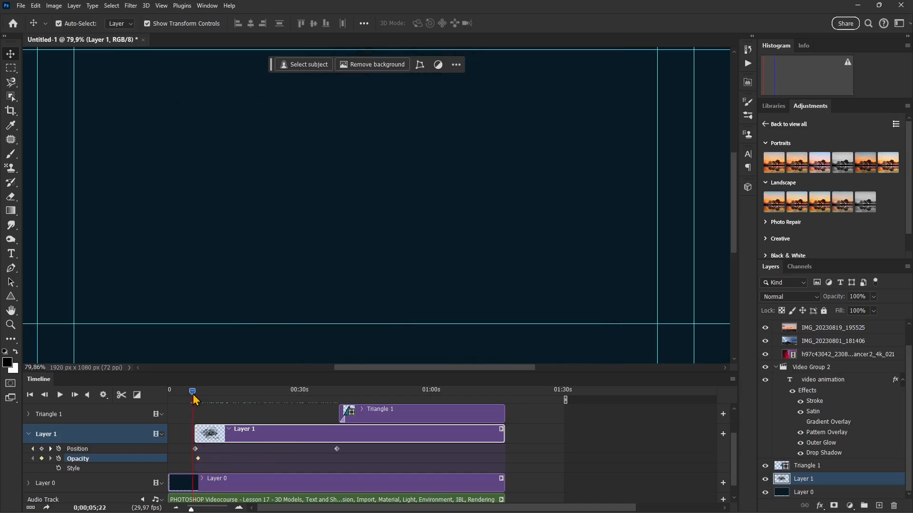
left_click_drag(198, 460, 194, 459)
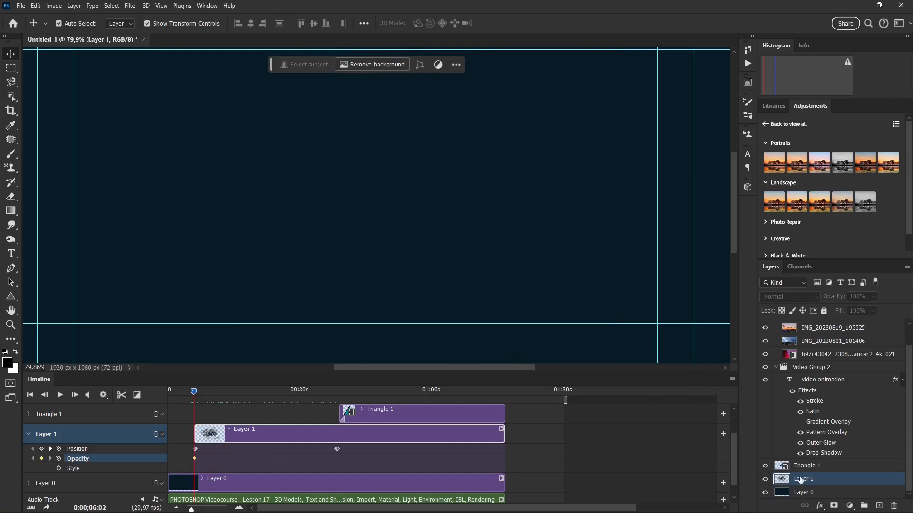
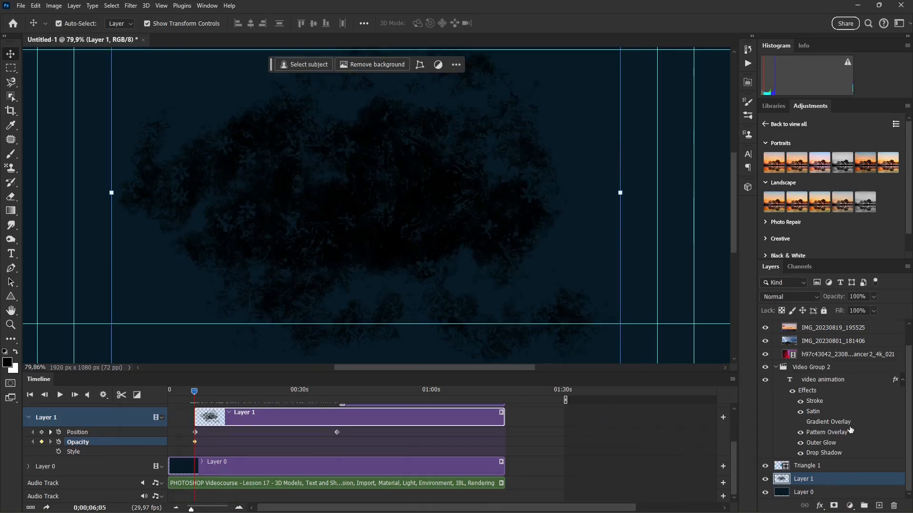
left_click(873, 297)
left_click_drag(867, 307, 818, 316)
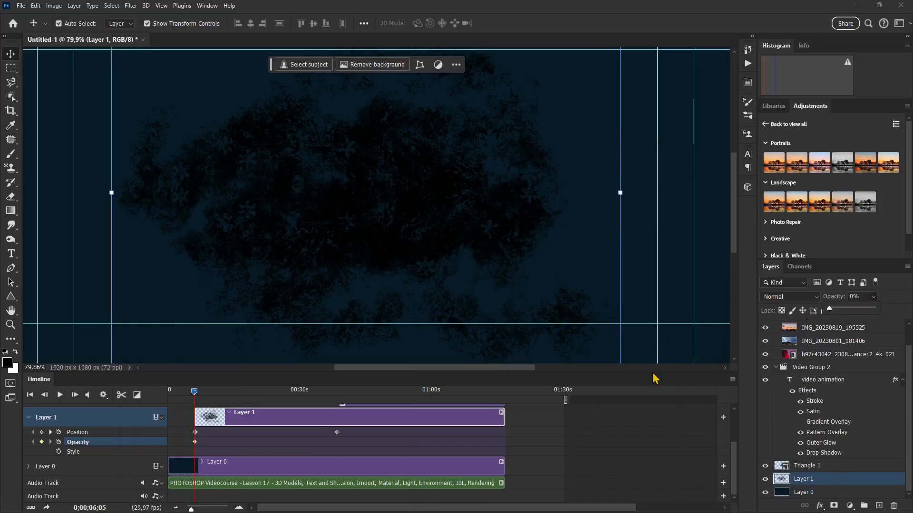
Set Layer 1's opacity to 100% at 0;00;23;08 and scrub back through the fade-in.
left_click_drag(195, 393, 271, 394)
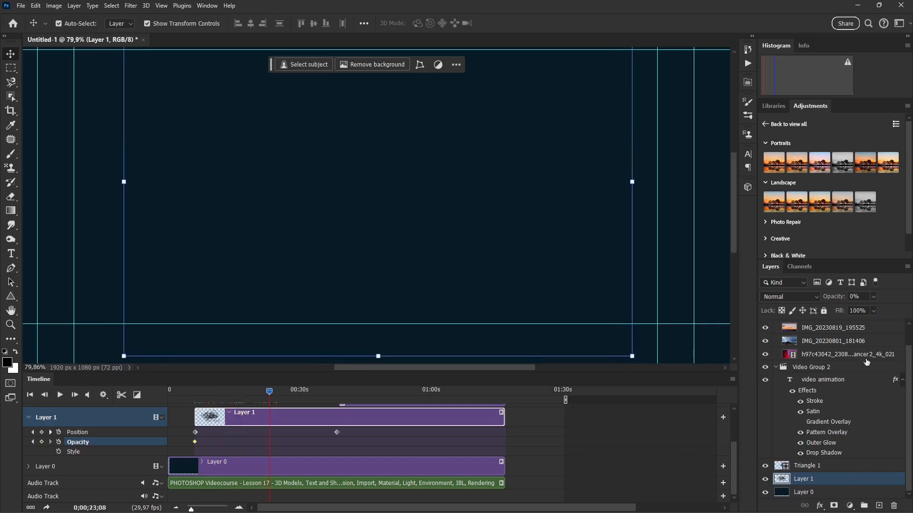
left_click_drag(873, 296, 905, 308)
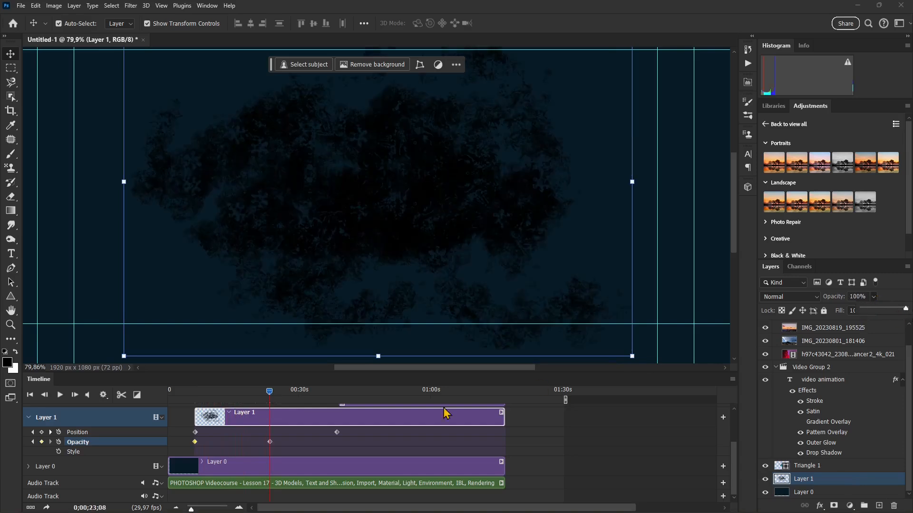
left_click_drag(270, 391, 190, 444)
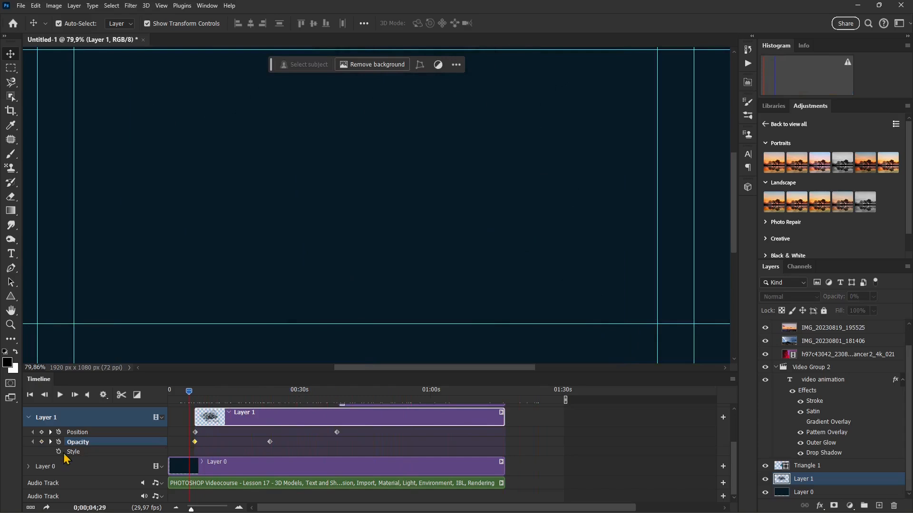
Expand the Triangle 1 track's properties and add a Style keyframe at the start of its clip.
scroll(332, 450, "up", 2)
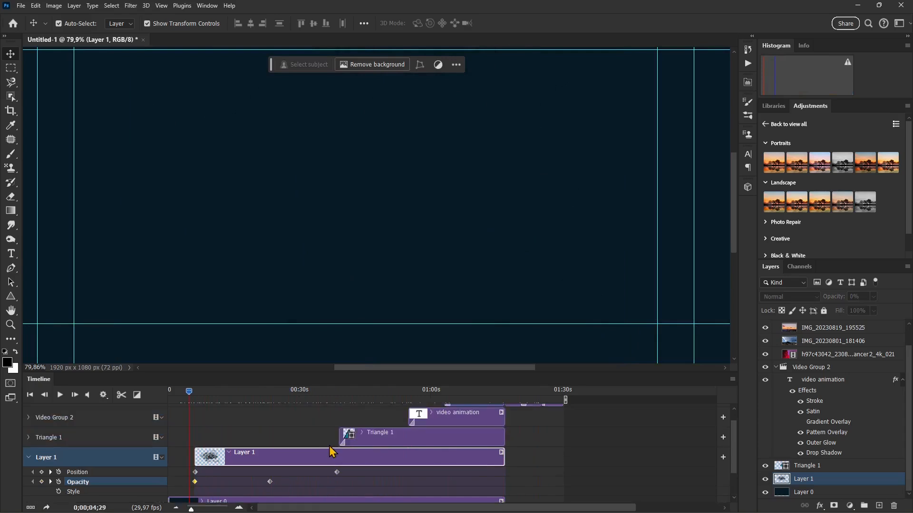
scroll(331, 451, "up", 1)
mouse_move(330, 392)
left_mouse_down()
mouse_move(347, 393)
mouse_move(341, 406)
left_mouse_up()
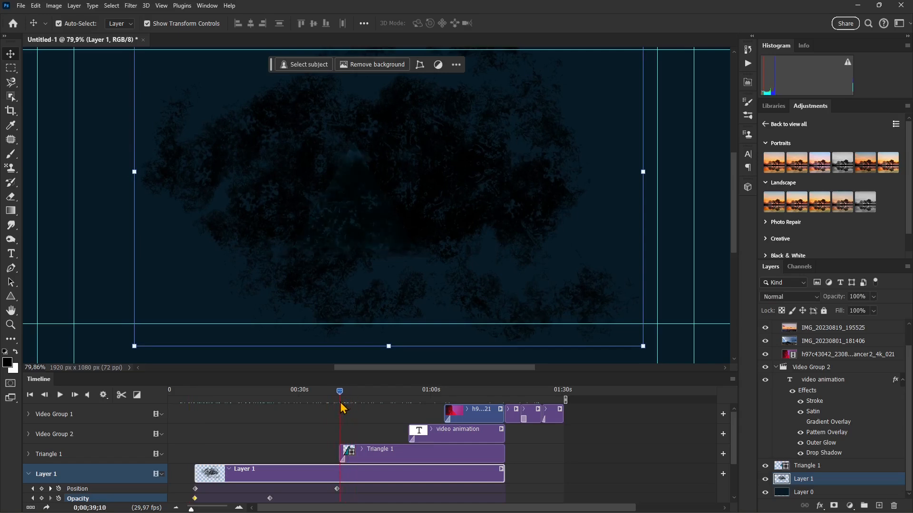
left_click(29, 454)
scroll(366, 457, "down", 2)
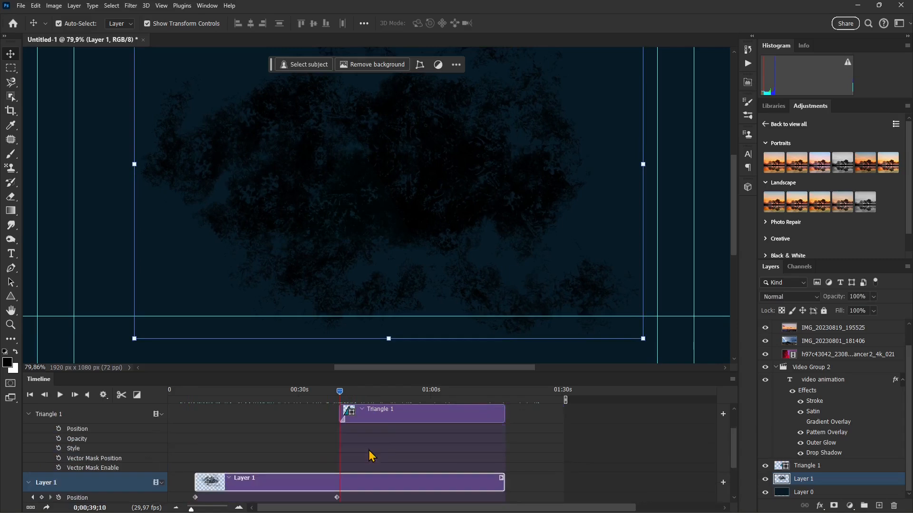
scroll(384, 435, "up", 1)
left_click_drag(341, 397, 344, 393)
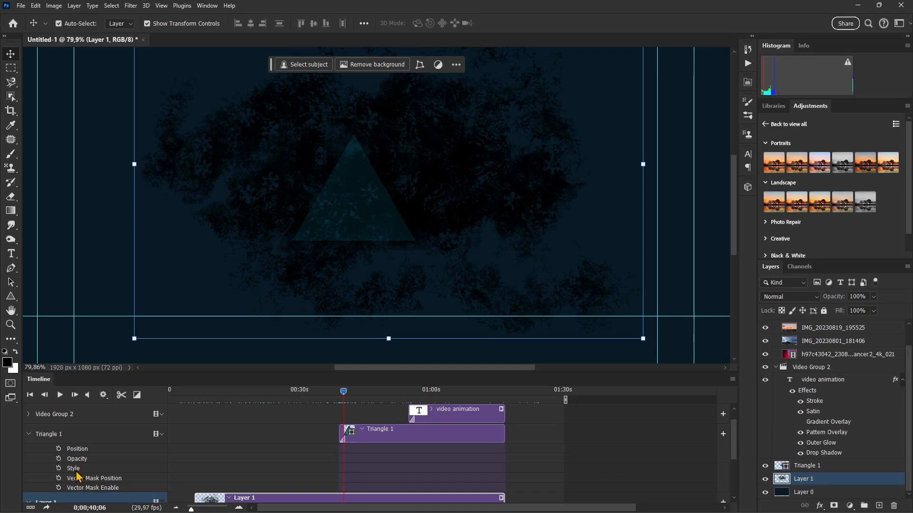
left_click(339, 399)
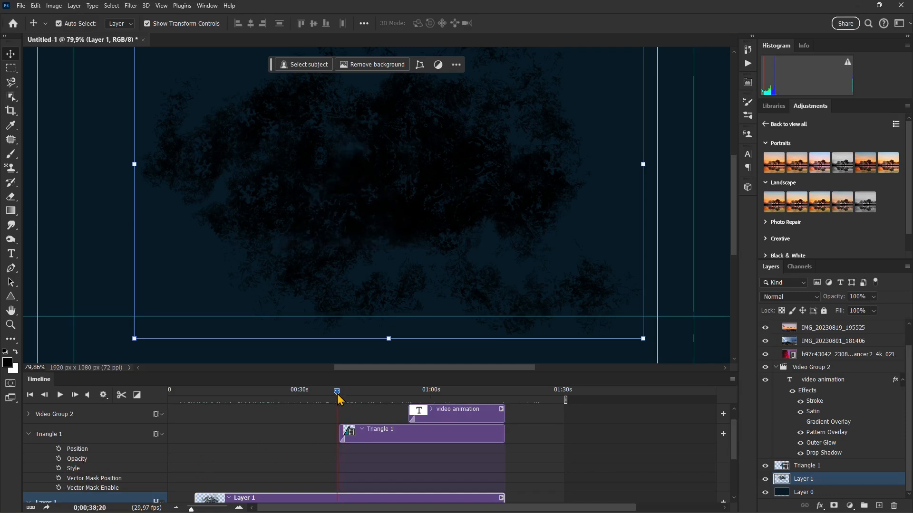
left_click_drag(339, 397, 341, 399)
left_click(59, 469)
At 0;00;45;15, add an 8 px outside Stroke to Triangle 1's layer style.
left_click_drag(345, 398, 367, 395)
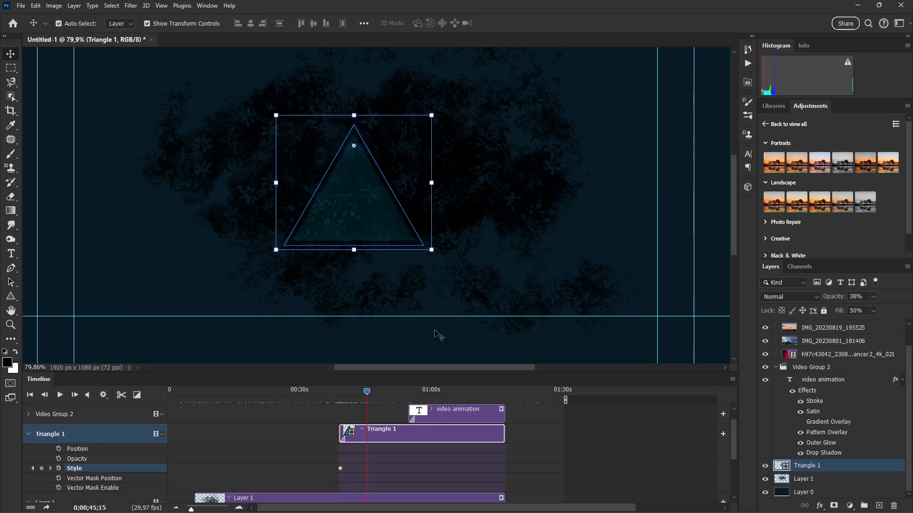
double_click(834, 468)
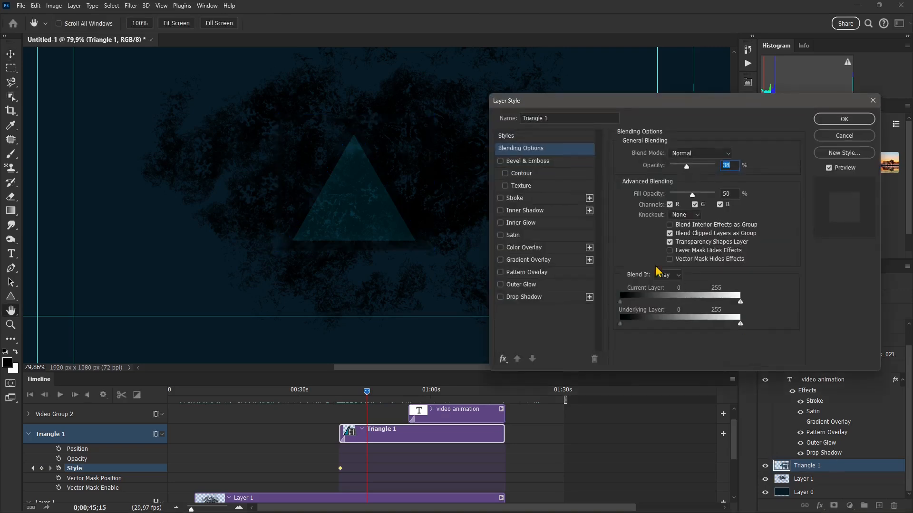
left_click(500, 199)
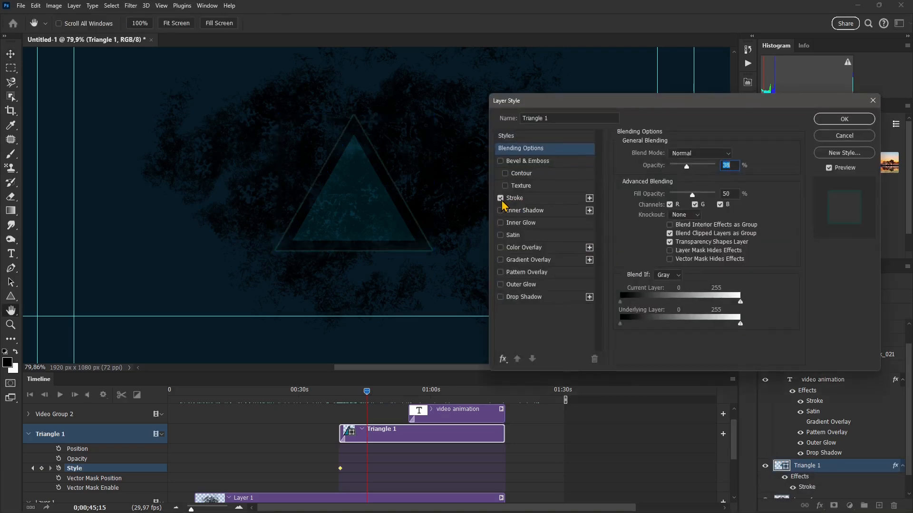
left_click(542, 199)
left_click_drag(665, 159, 665, 157)
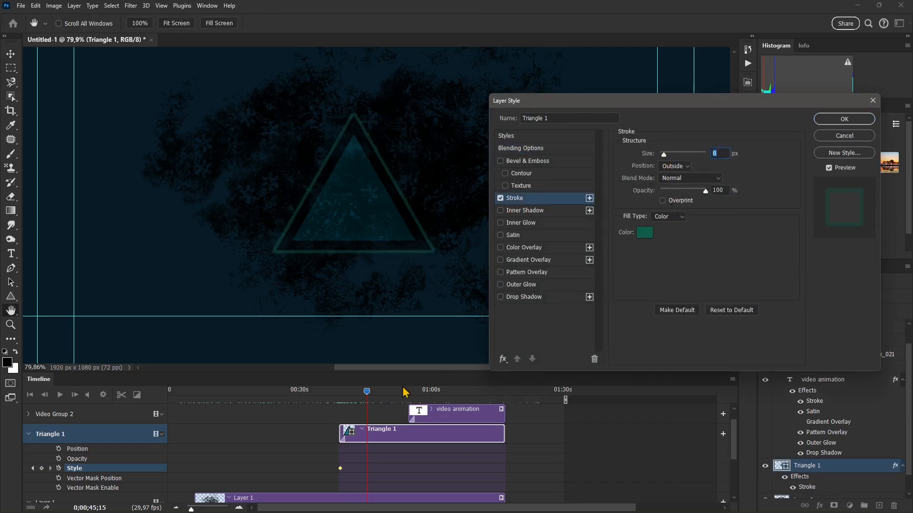
Add a Color Overlay and an Outer Glow to Triangle 1 and accept the layer style.
left_click(501, 210)
left_click(500, 210)
left_click(500, 247)
left_click(500, 260)
left_click(500, 260)
left_click(500, 284)
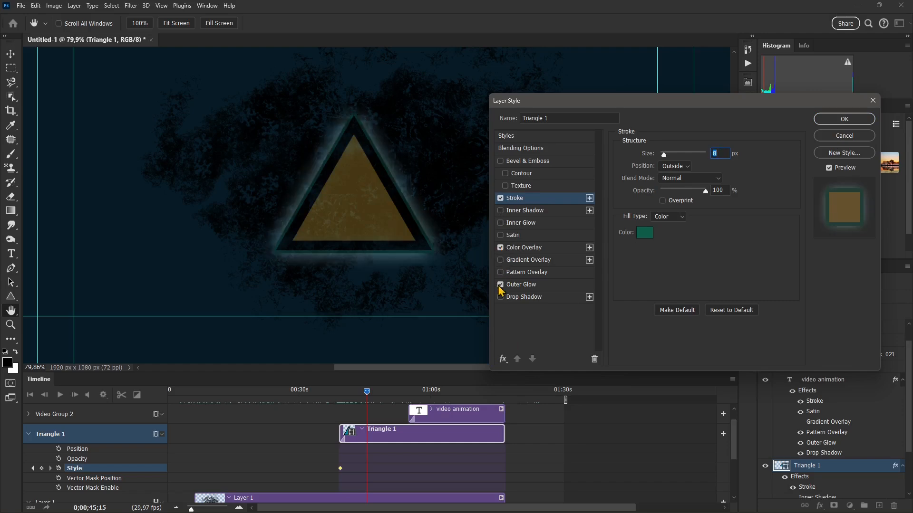
left_click(844, 120)
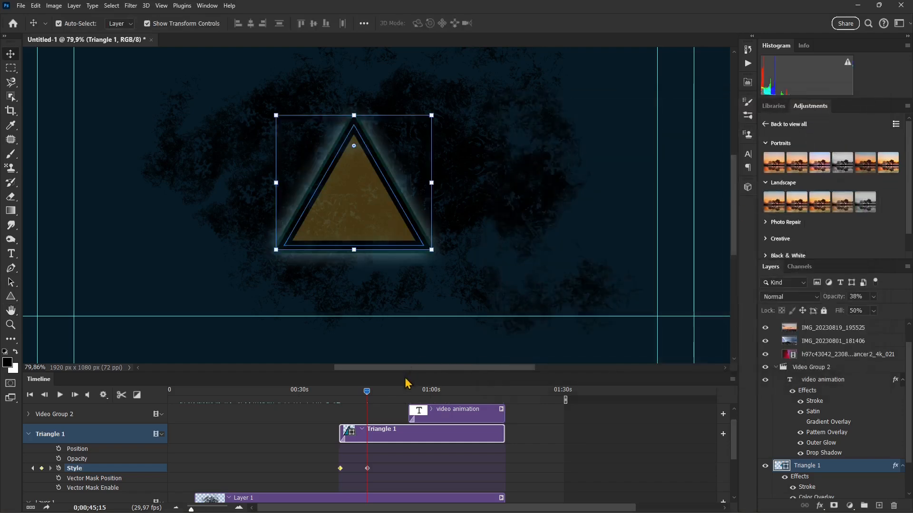
At 0;00;53;02, disable Triangle 1's Stroke and Color Overlay, enable Gradient Overlay and accept the layer style.
left_click_drag(366, 395, 400, 428)
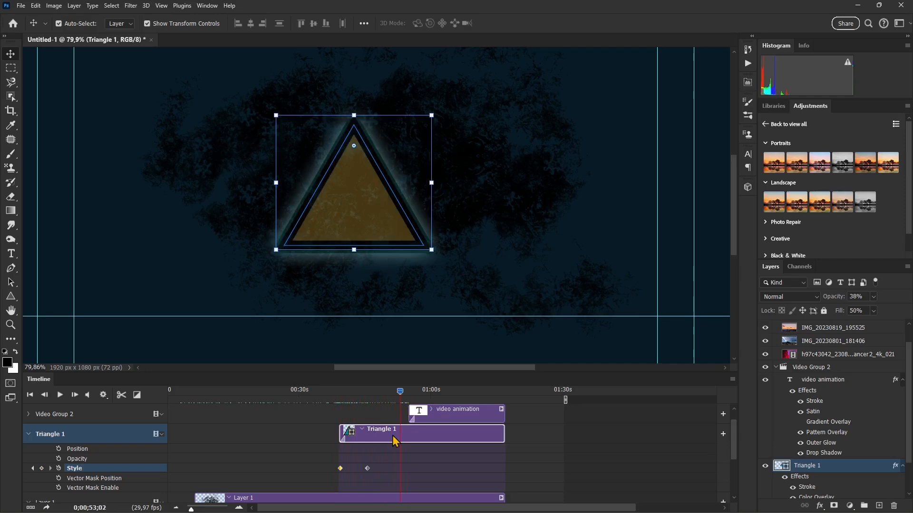
double_click(845, 471)
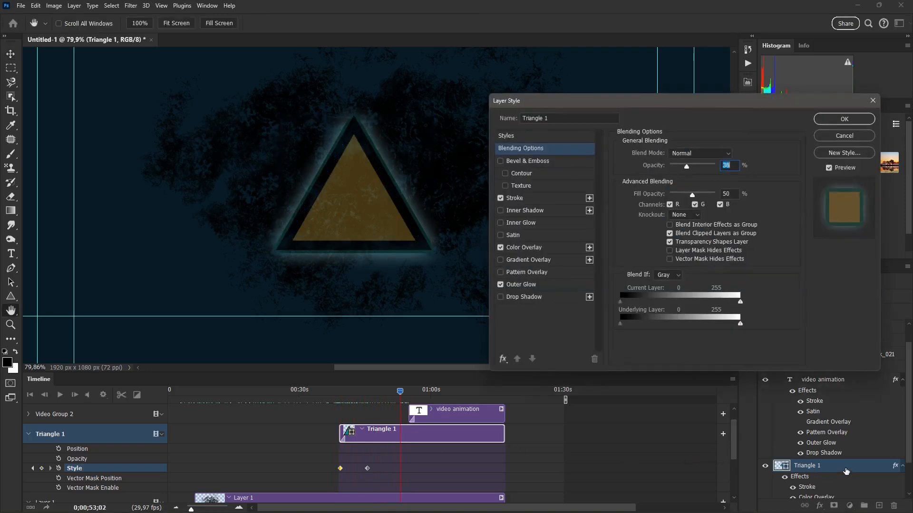
left_click(501, 199)
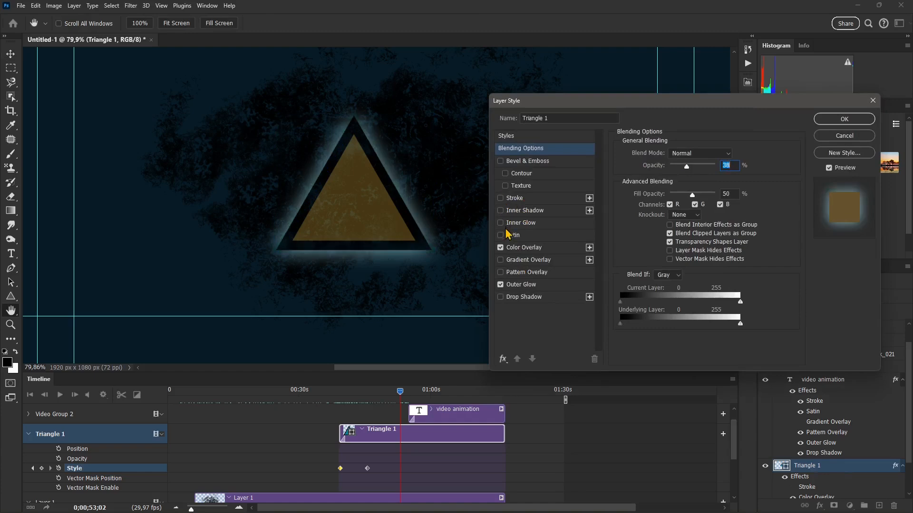
left_click(501, 247)
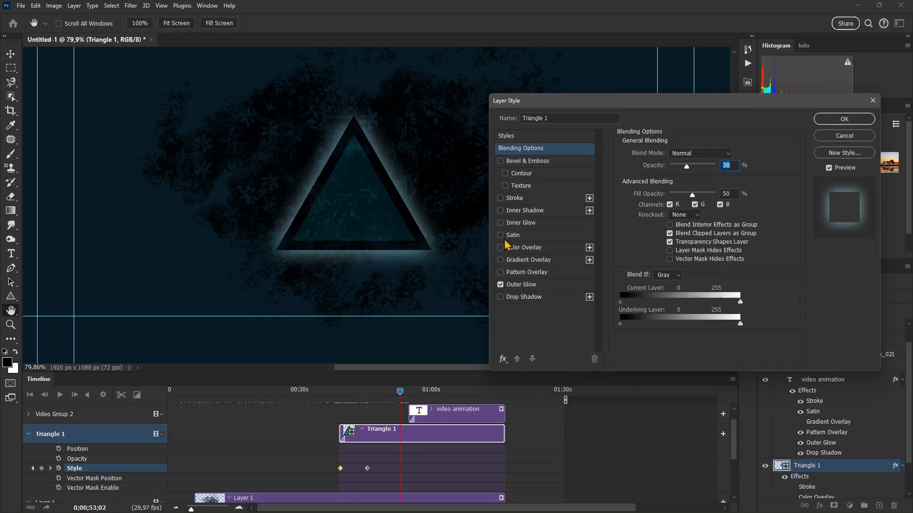
left_click(511, 235)
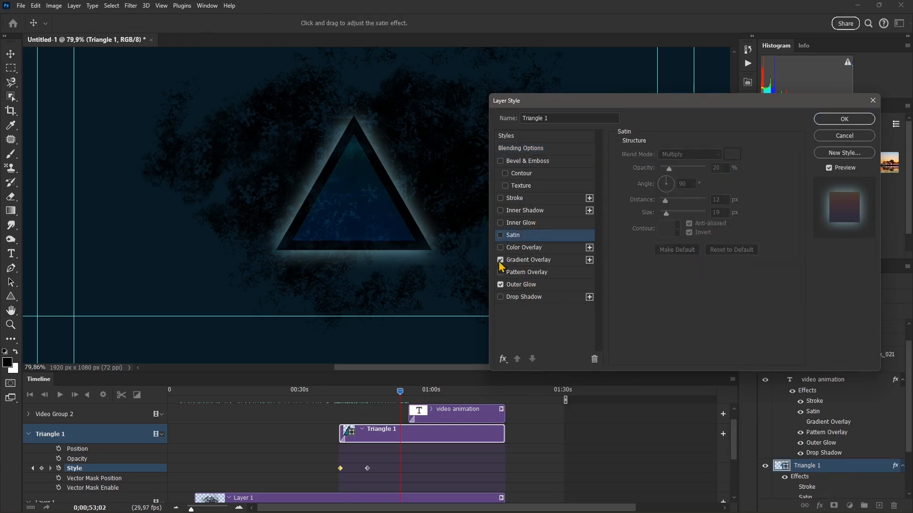
left_click(845, 120)
At 0;01;00;09, disable Triangle 1's Gradient Overlay, lower its Outer Glow opacity and accept the layer style.
left_click_drag(400, 391, 432, 418)
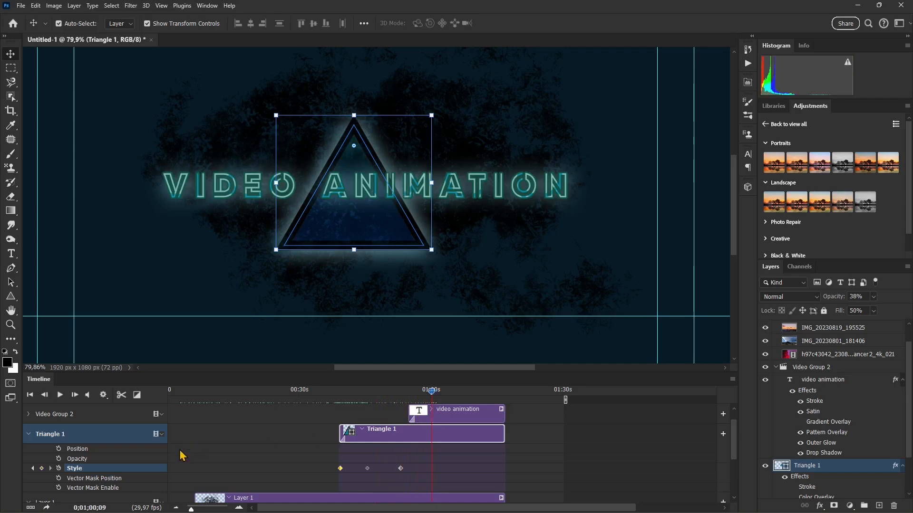
double_click(848, 473)
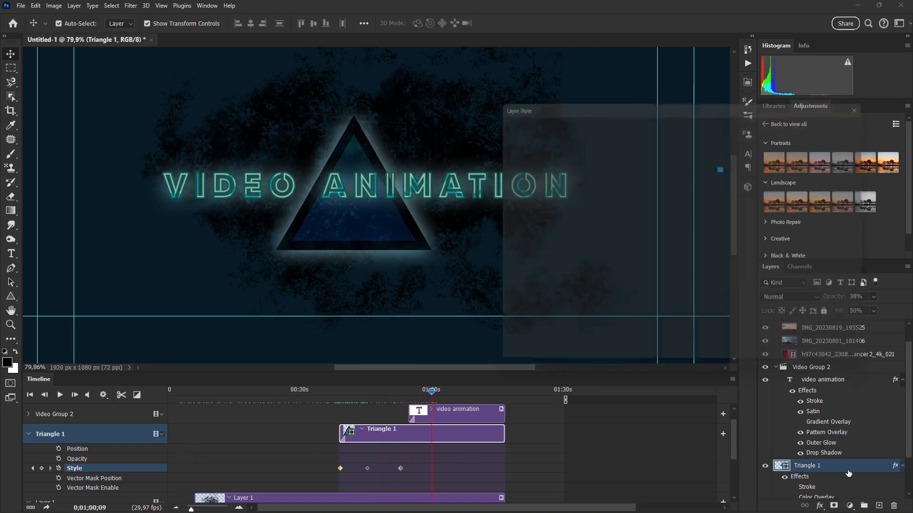
left_click(501, 284)
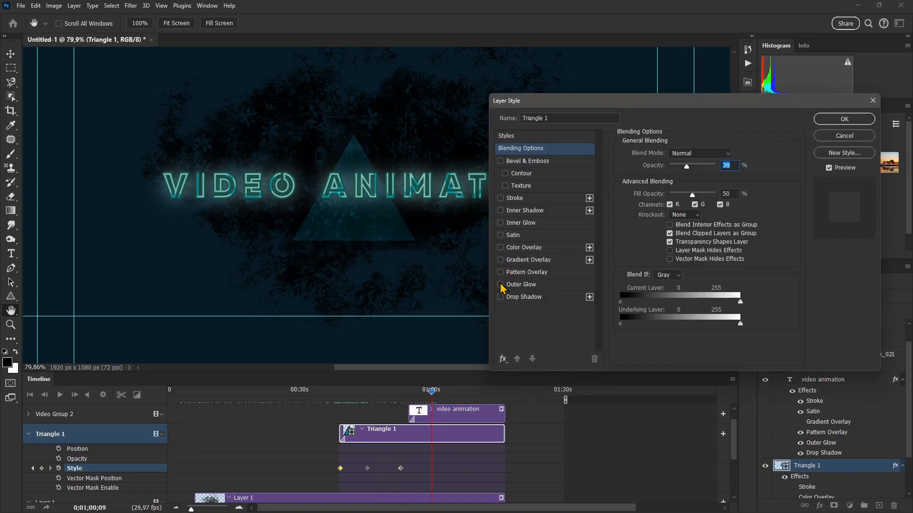
left_click(501, 285)
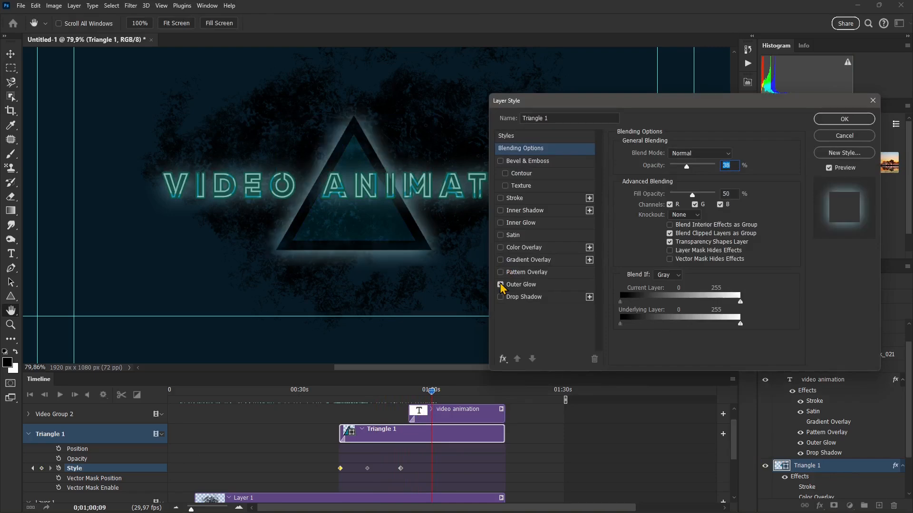
left_click(554, 286)
left_click_drag(695, 167, 676, 174)
left_click(845, 119)
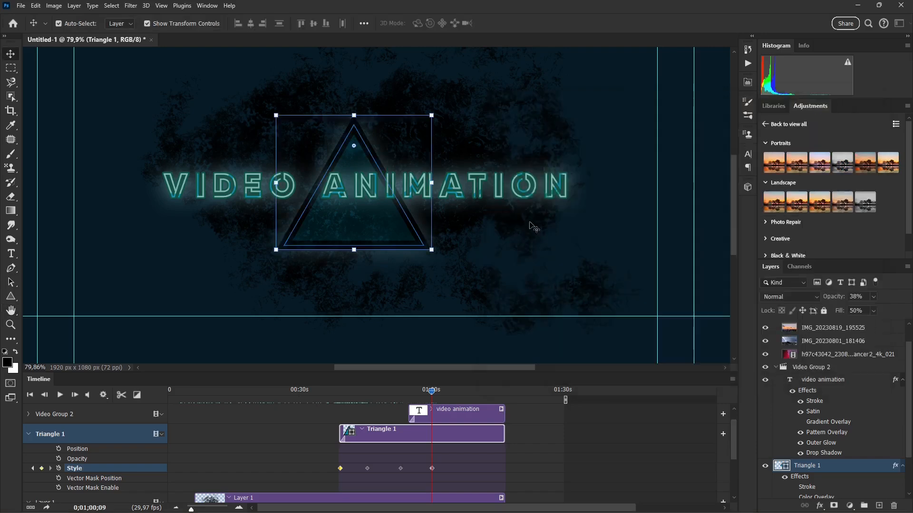
At 0;01;17;02, add a 300 pt paragraph text layer reading VFX over the lower middle of the frame.
left_click(429, 395)
mouse_move(428, 397)
left_mouse_down()
mouse_move(351, 408)
mouse_move(389, 416)
mouse_move(431, 405)
left_mouse_up()
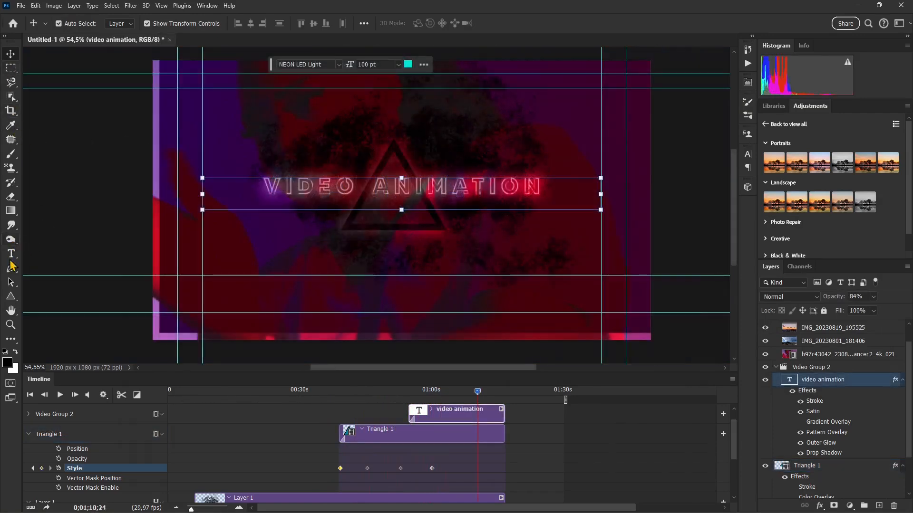
left_click(11, 257)
left_click_drag(330, 227, 455, 274)
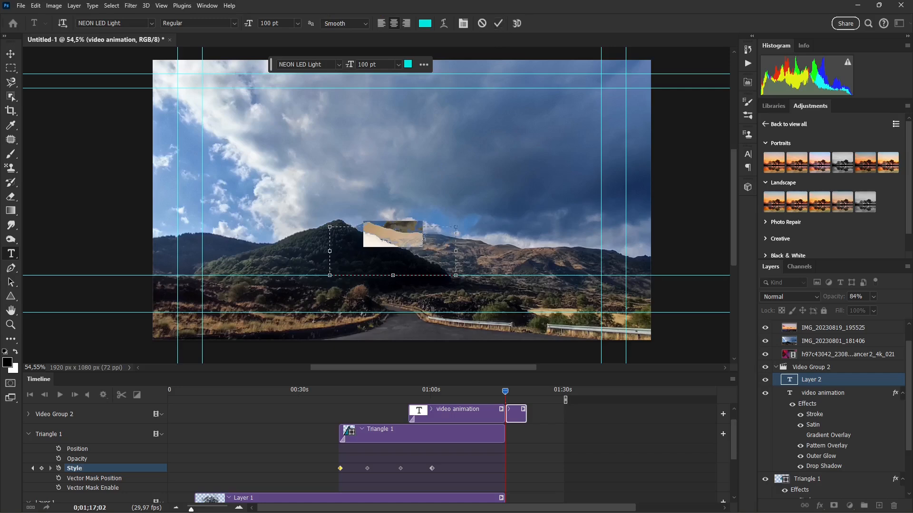
left_click_drag(455, 280, 472, 344)
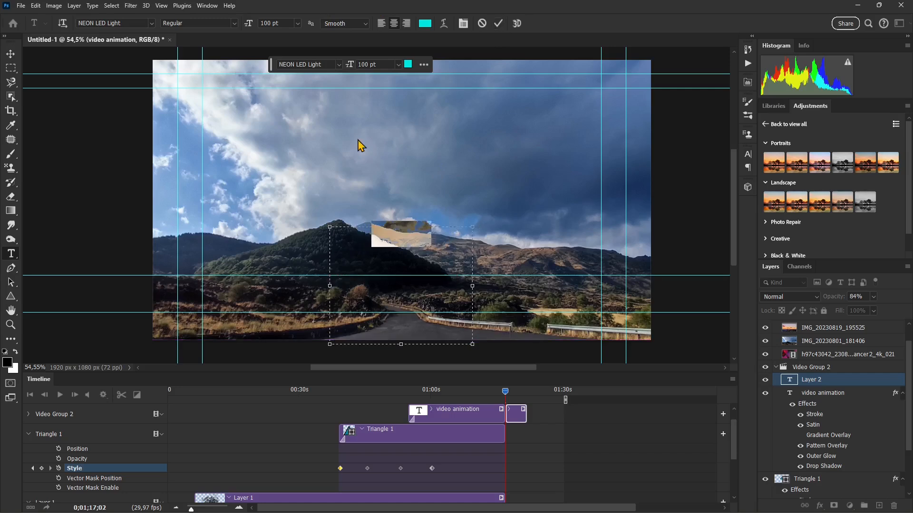
left_click(398, 65)
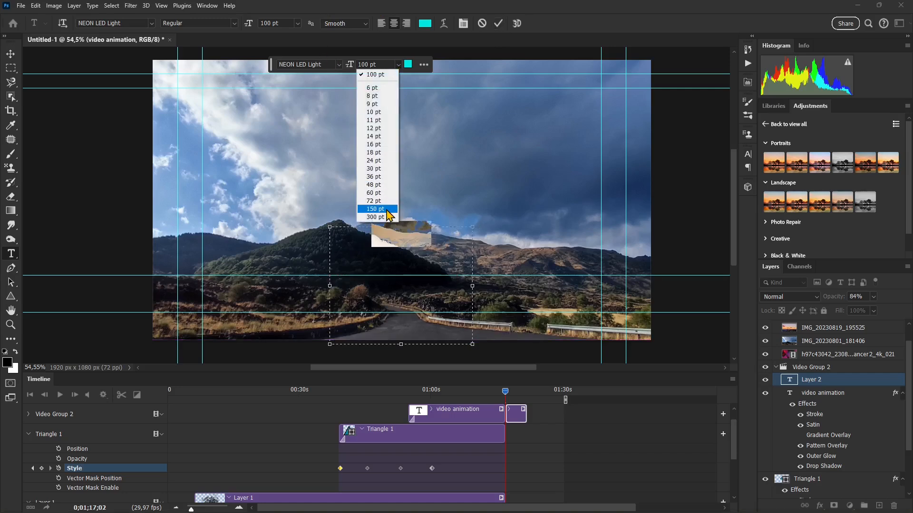
left_click(376, 217)
left_click(499, 25)
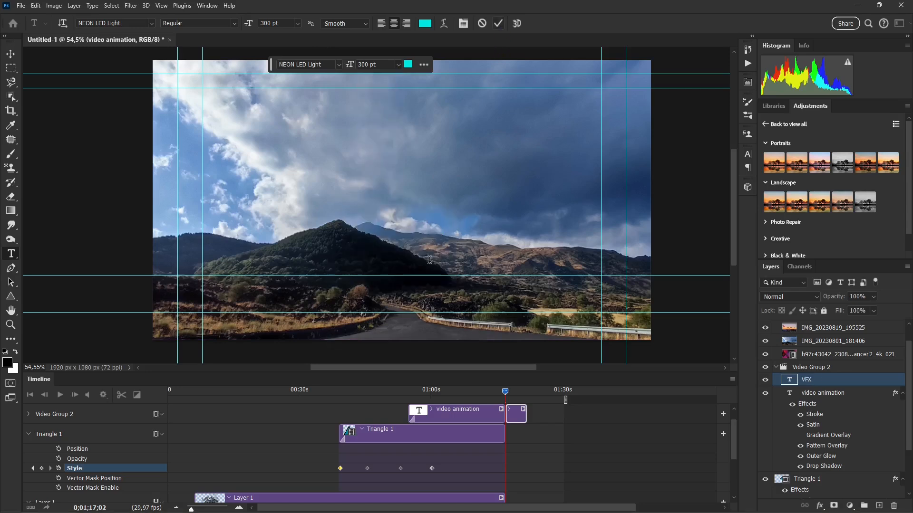
Move the VFX layer above Video Group 1 and place its clip just before the start of the h97c43042 footage.
left_click_drag(808, 383, 813, 328)
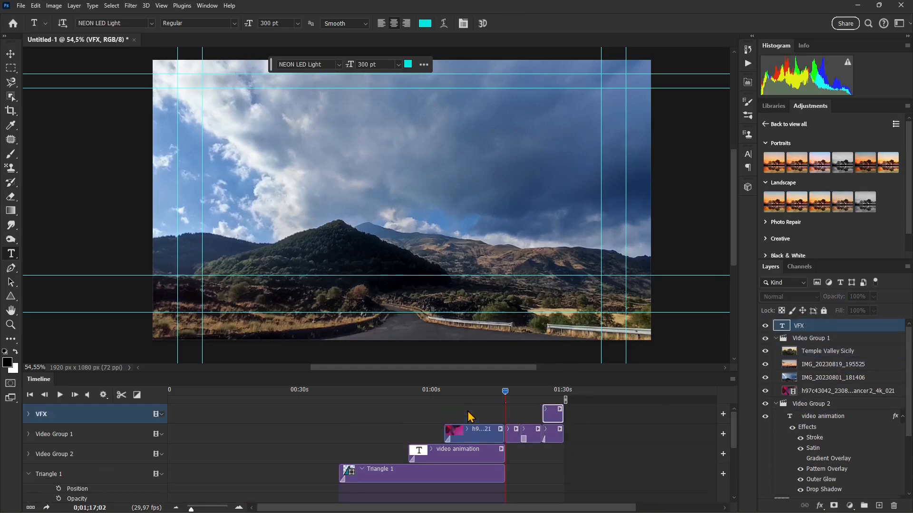
left_click_drag(553, 417, 422, 414)
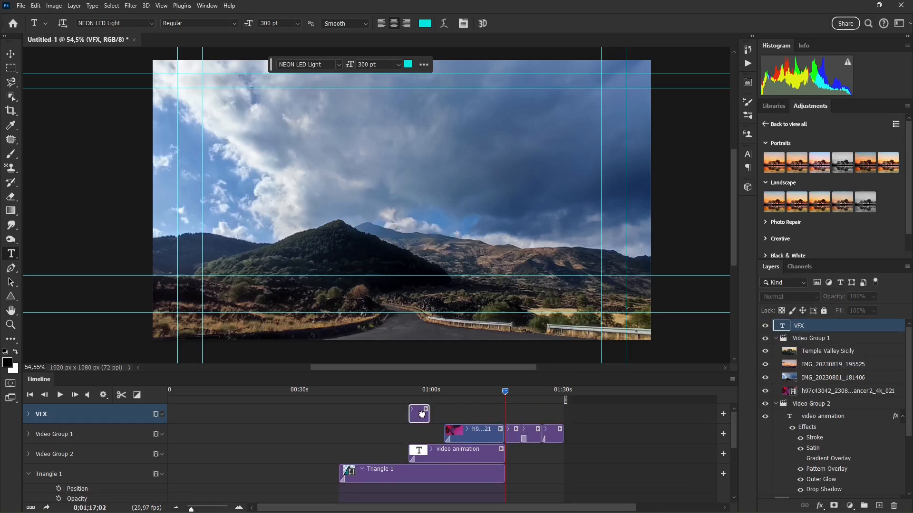
left_click_drag(505, 396, 456, 414)
Complete the text to read VFX and set its font size to 150 pt.
left_click(471, 341)
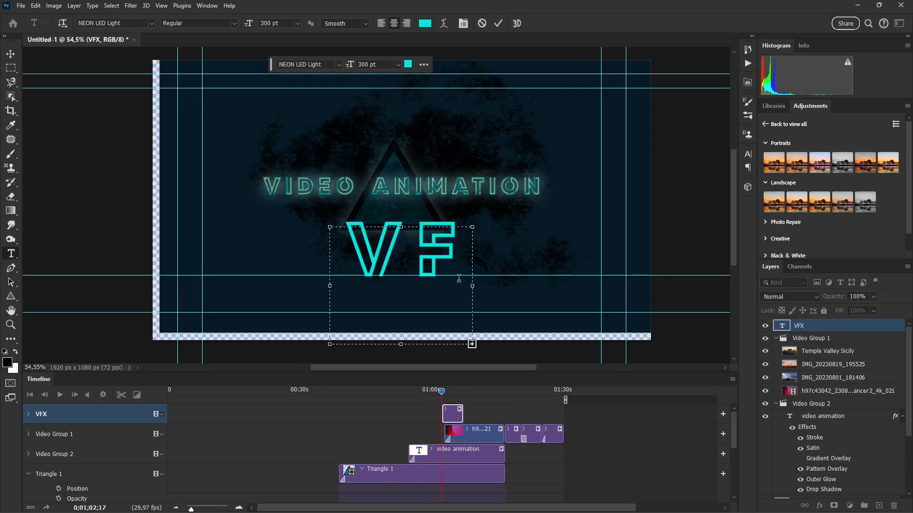
type("X")
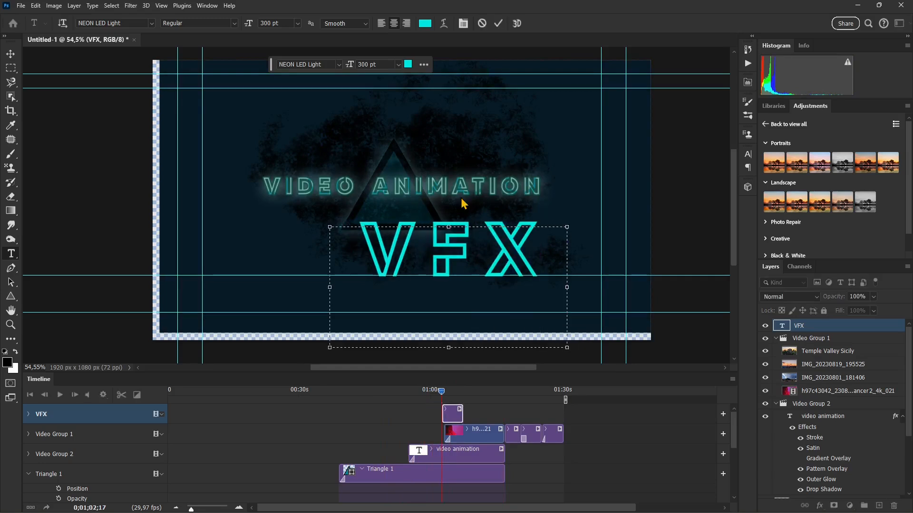
double_click(507, 257)
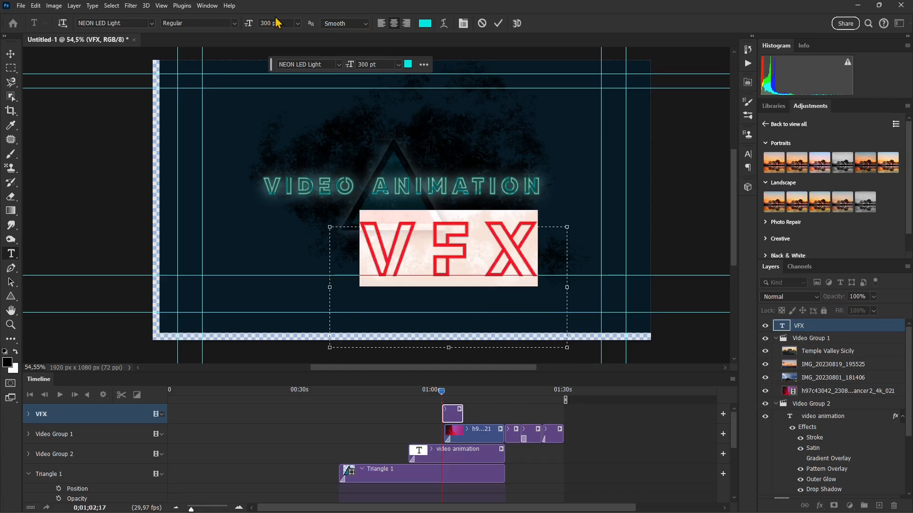
left_click(298, 23)
left_click(280, 167)
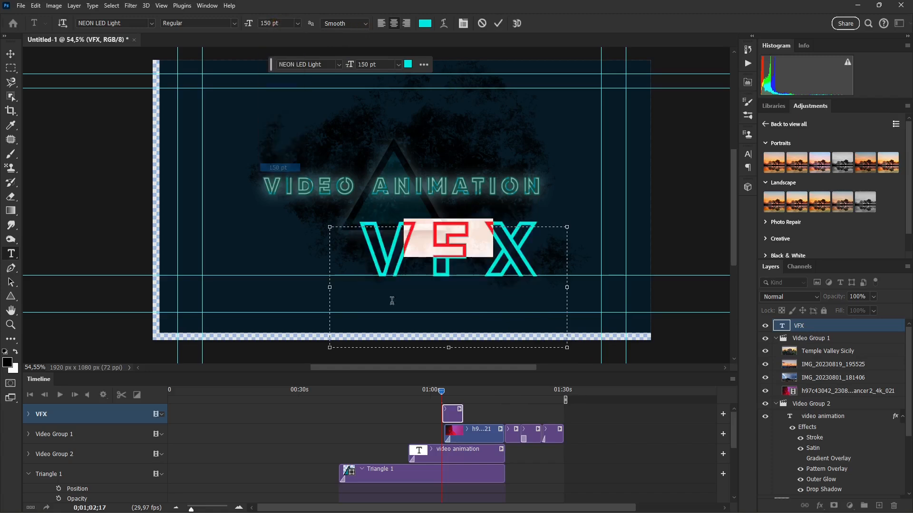
Widen the VFX text box to span the full canvas width and commit the text.
left_click_drag(328, 289, 152, 286)
left_click_drag(567, 287, 650, 288)
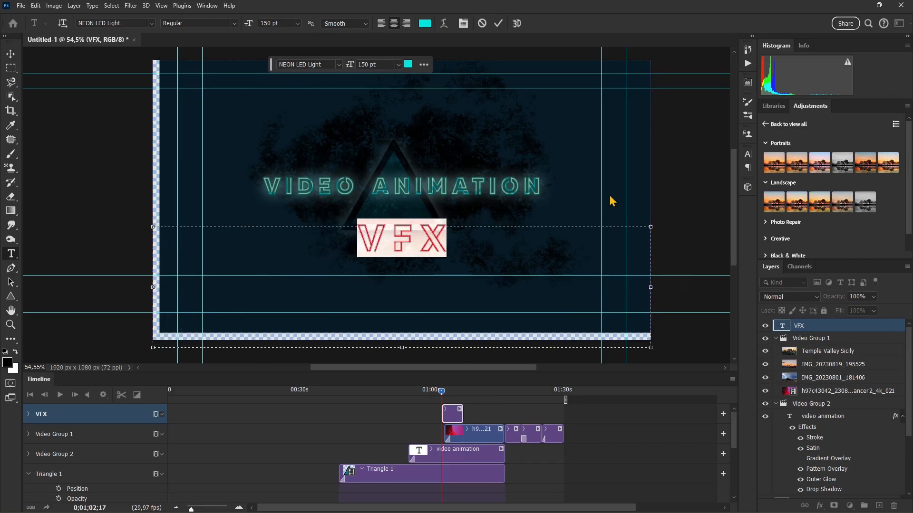
left_click(572, 197)
Move the Layer 0 background back into alignment so it covers the exposed canvas edges.
left_click(10, 54)
mouse_move(221, 204)
left_mouse_down()
mouse_move(214, 195)
mouse_move(221, 203)
left_mouse_up()
left_click(420, 257)
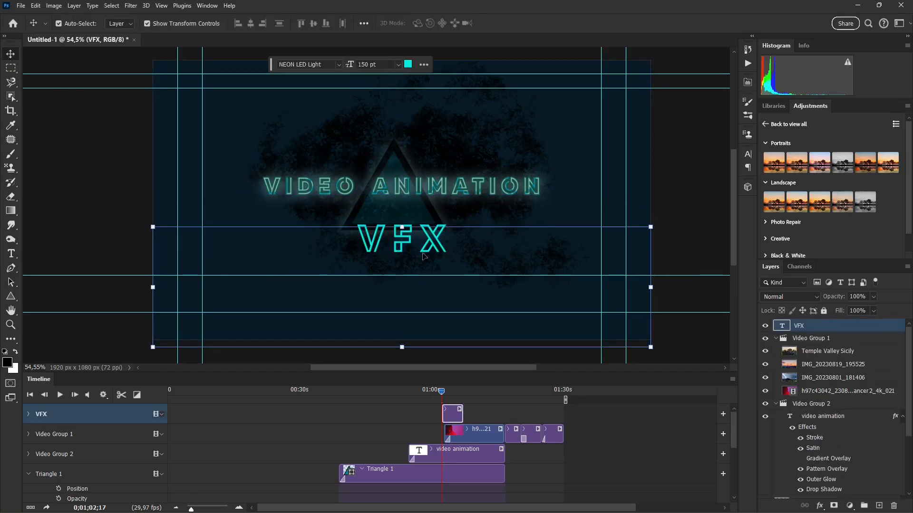
Lock all properties of Layer 0 and Layer 1.
scroll(861, 457, "down", 4)
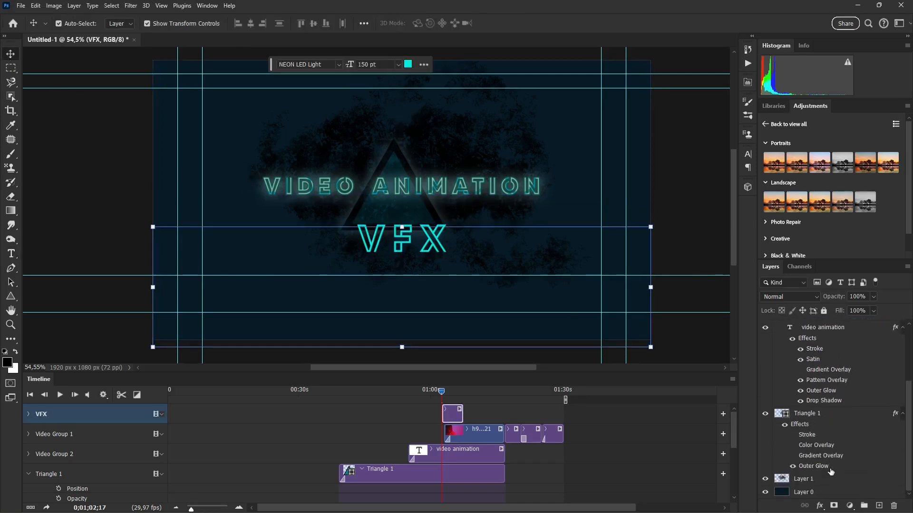
left_click(800, 480)
left_click(832, 494)
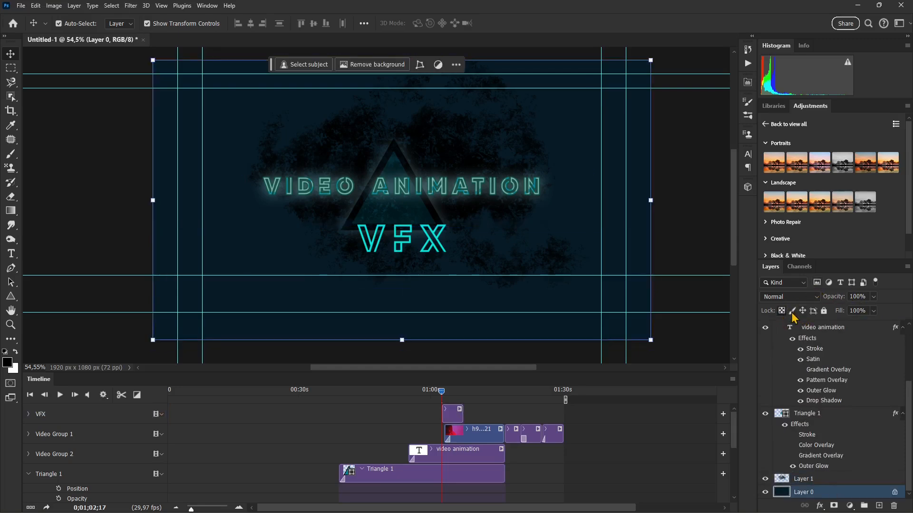
left_click(824, 311)
left_click(827, 479)
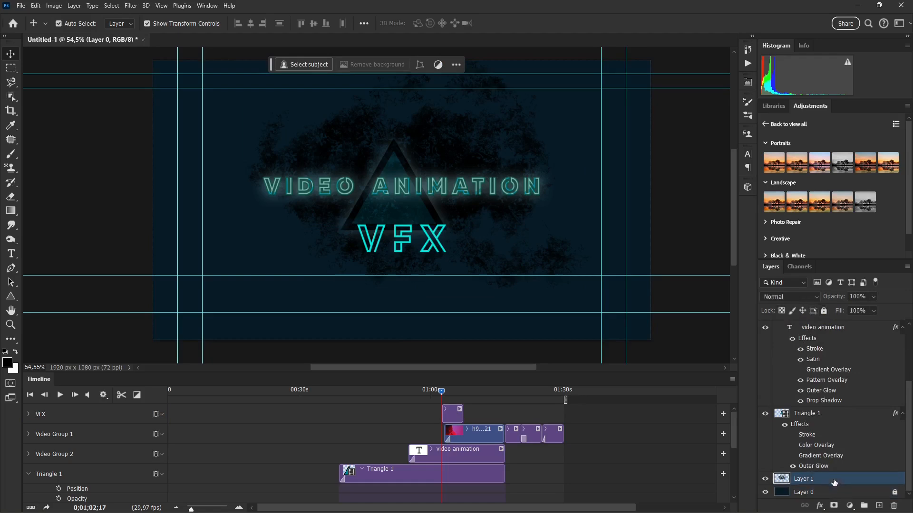
left_click(824, 311)
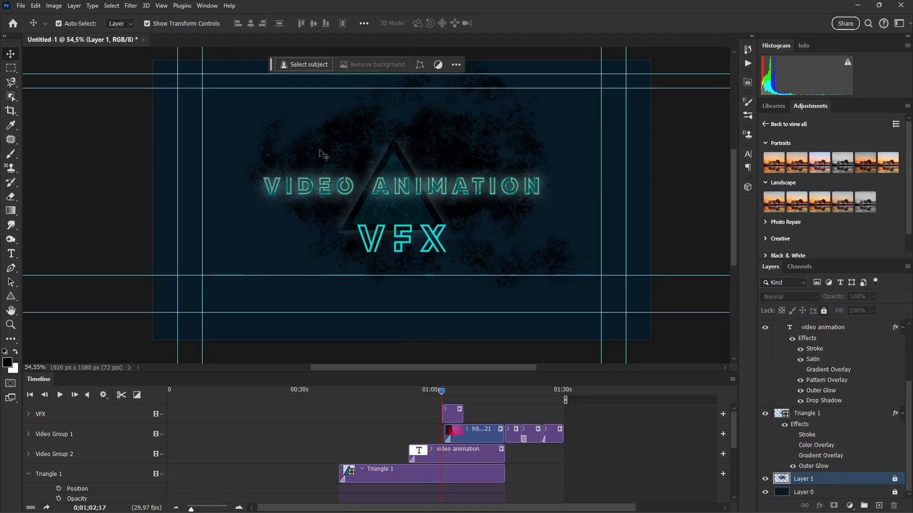
Convert the VFX text to a 3D layer and accept switching to the 3D workspace.
left_click(396, 233)
double_click(408, 238)
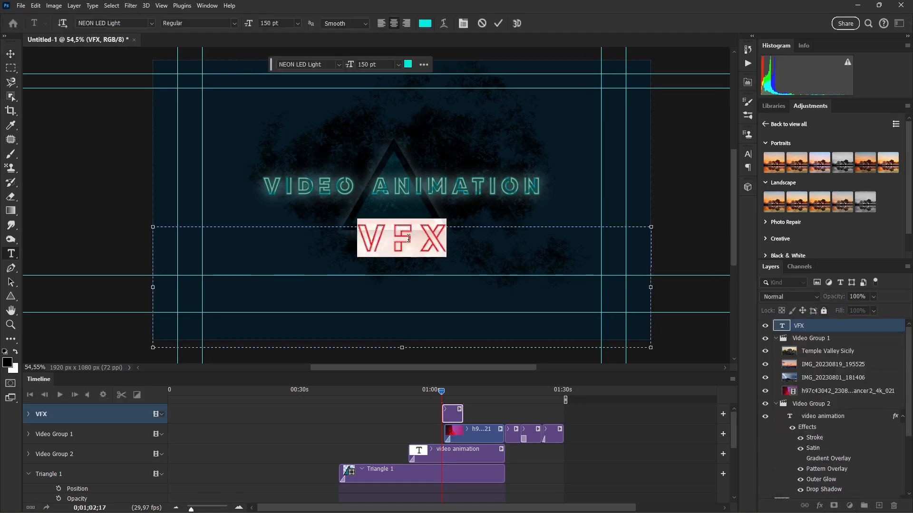
left_click(517, 27)
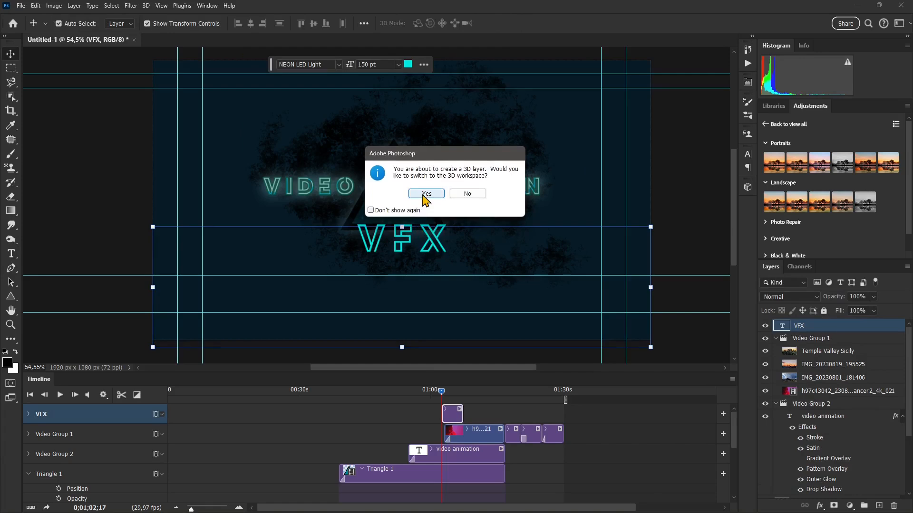
left_click(425, 194)
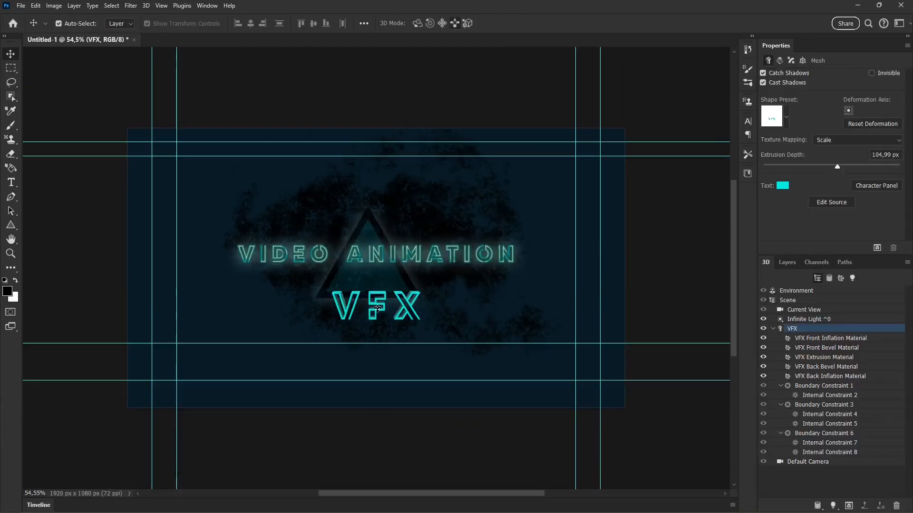
Switch to the Motion workspace and show the 3D scene list with the playhead at 0;01;04;22.
left_click(207, 5)
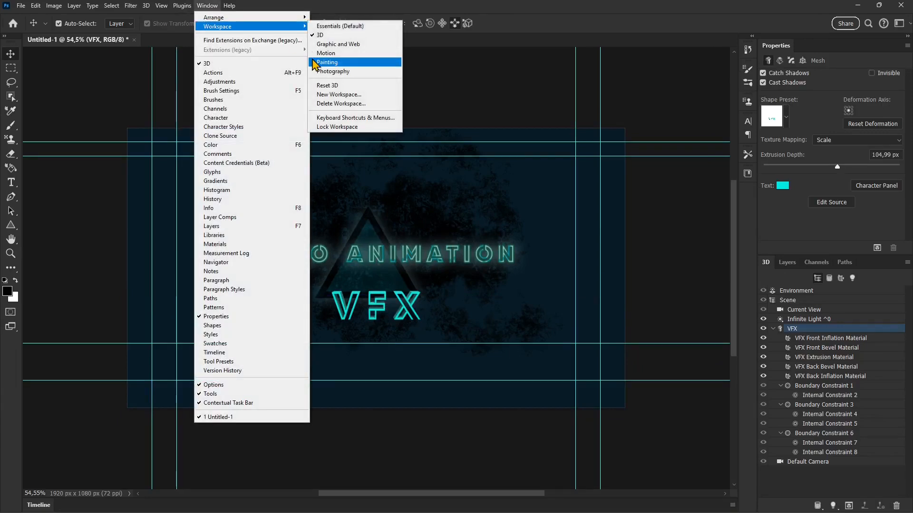
left_click(319, 56)
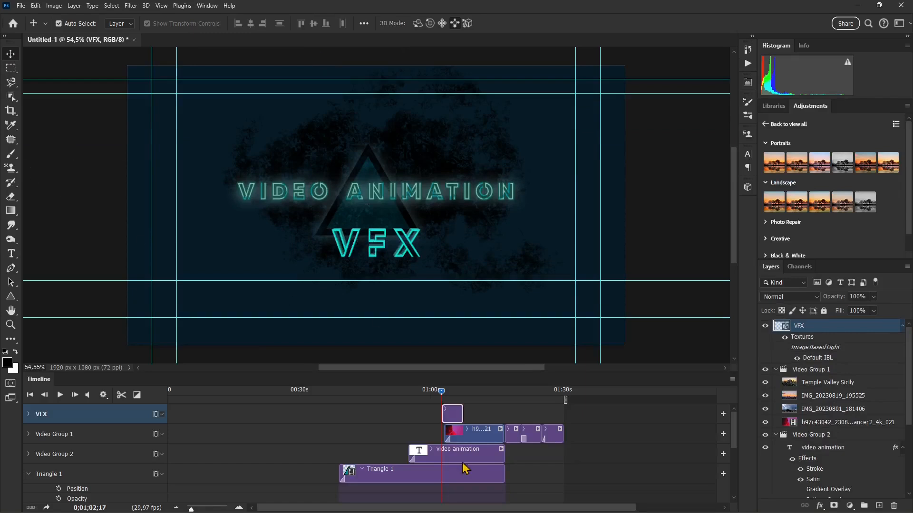
left_click_drag(442, 392, 452, 392)
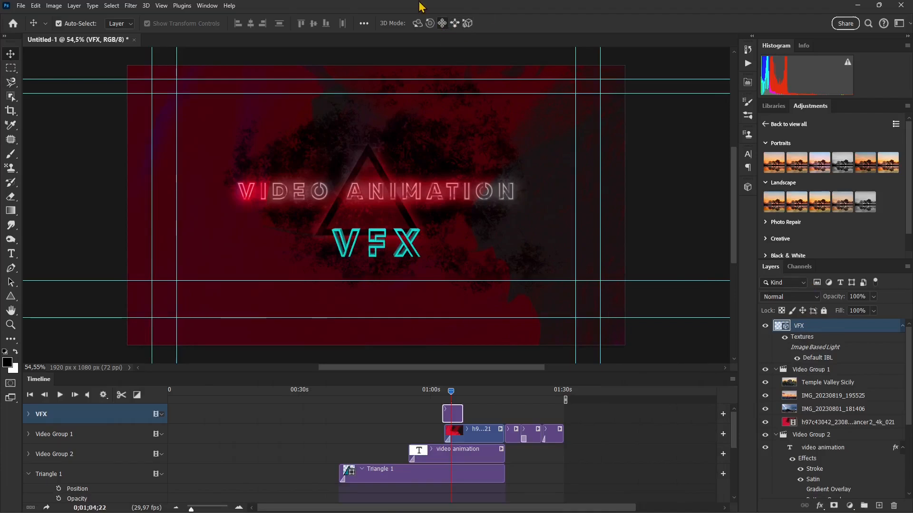
left_click(208, 5)
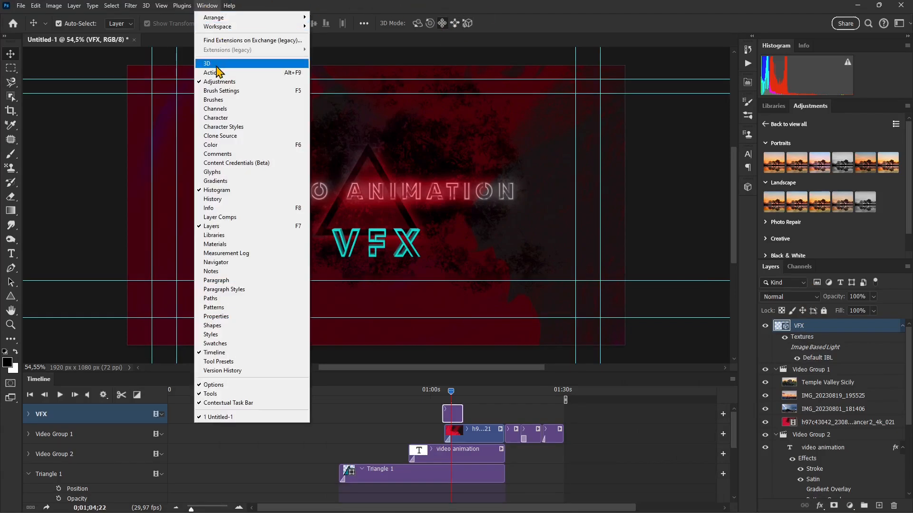
left_click(218, 64)
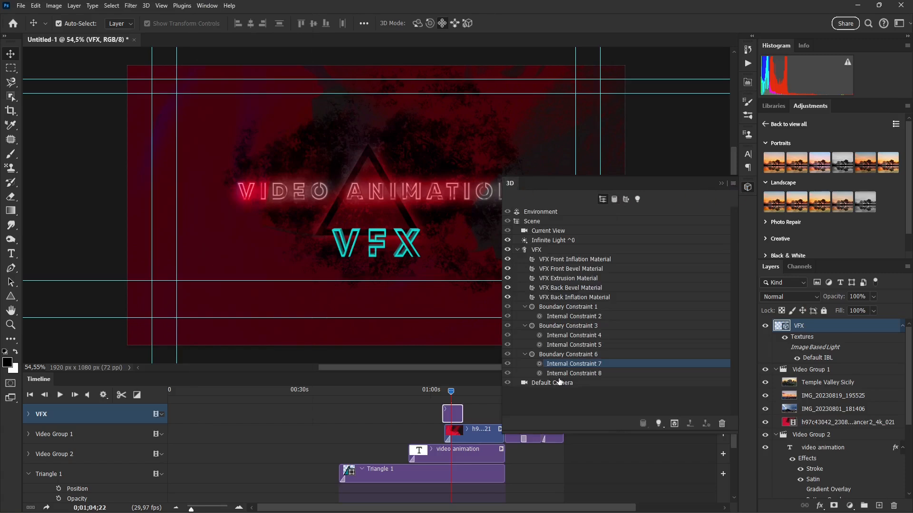
Select the VFX text object in the 3D scene and move it slightly lower beneath the triangle.
left_click(536, 251)
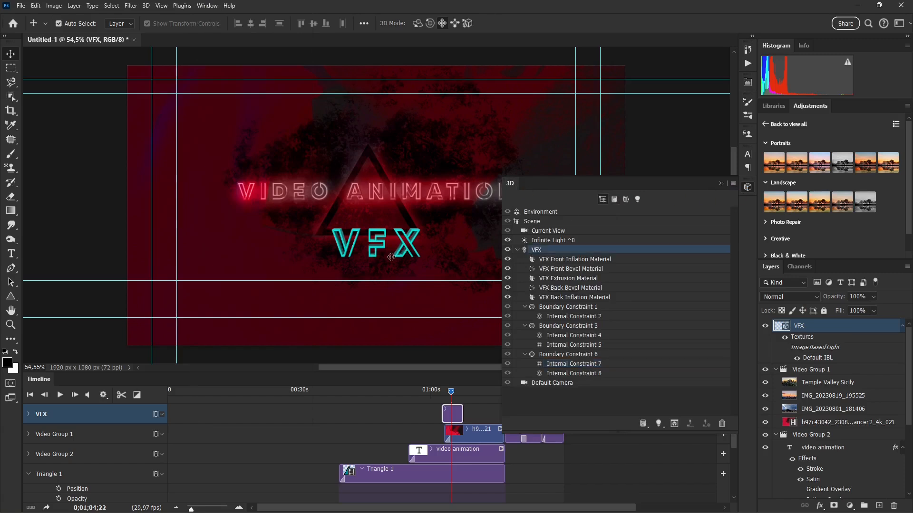
left_click_drag(392, 253, 387, 269)
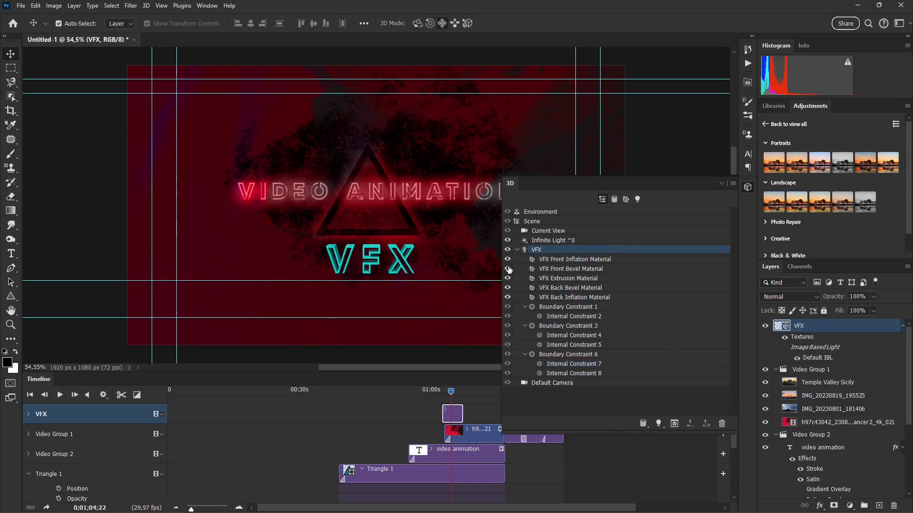
Examine the VFX track's keyframe properties in the timeline and put away the 3D scene list.
left_click(29, 414)
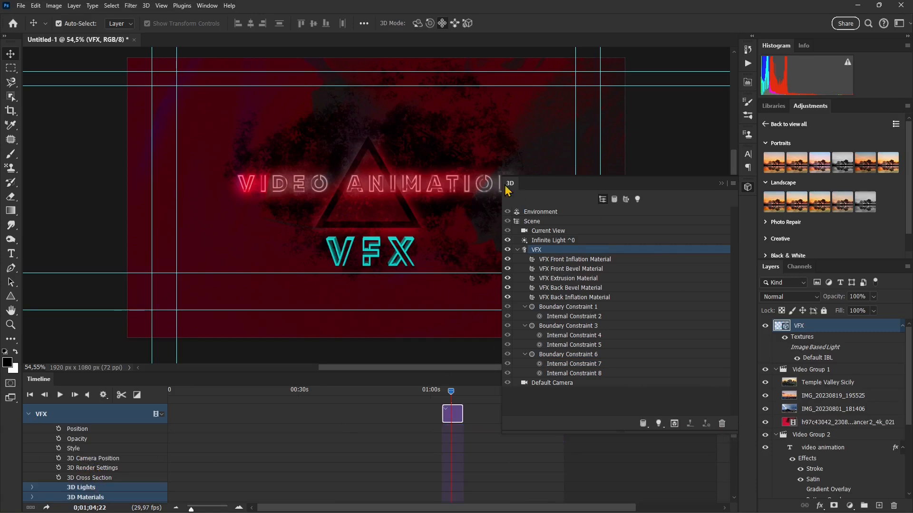
left_click(721, 184)
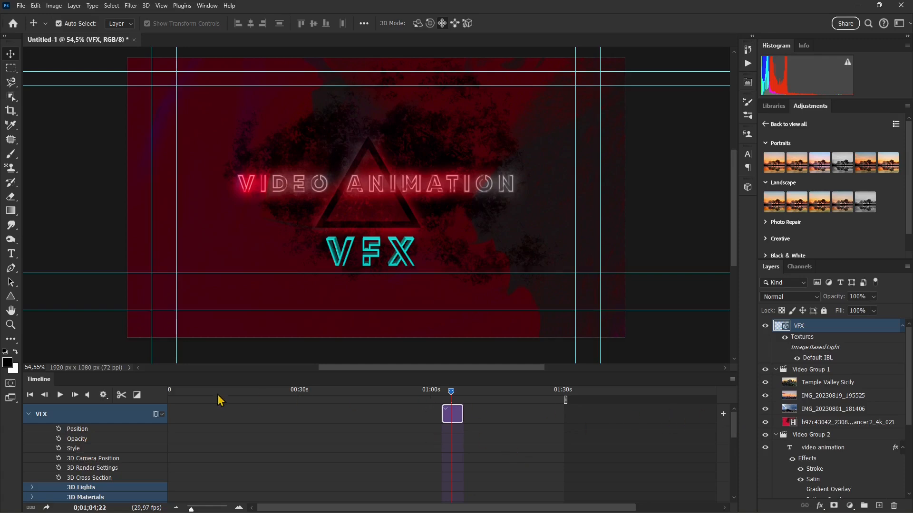
left_click(29, 414)
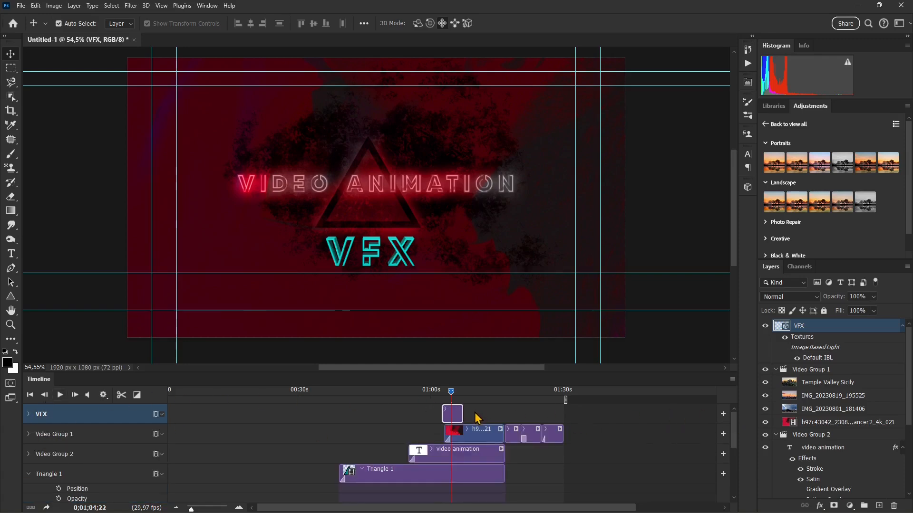
Align the VFX clip's start with the dancer video clip and adjust the VFX text's position at 0;01;05;05.
mouse_move(456, 414)
left_mouse_down()
mouse_move(466, 415)
mouse_move(433, 398)
mouse_move(383, 398)
mouse_move(527, 420)
mouse_move(452, 424)
left_mouse_up()
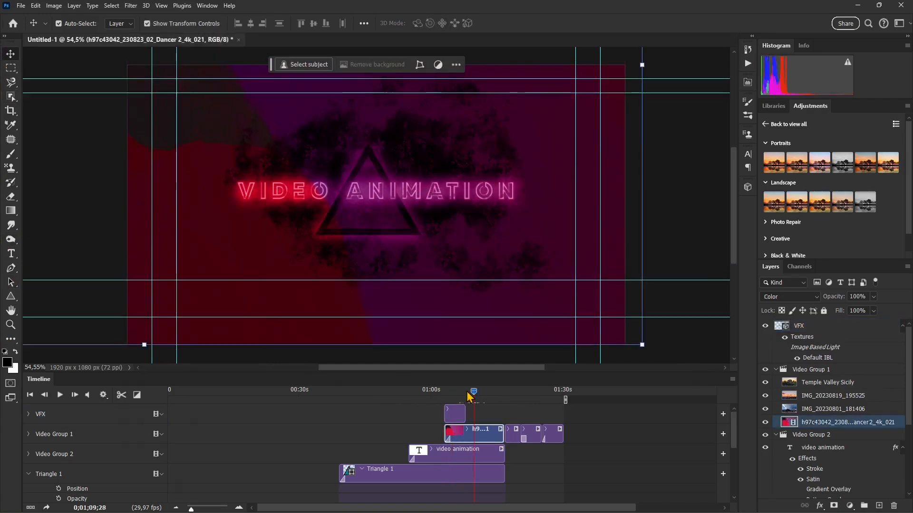
left_click_drag(468, 391, 453, 392)
left_click_drag(369, 235, 414, 273)
Set the VFX layer's blend mode to Normal and lower its opacity to 27%.
left_click(773, 325)
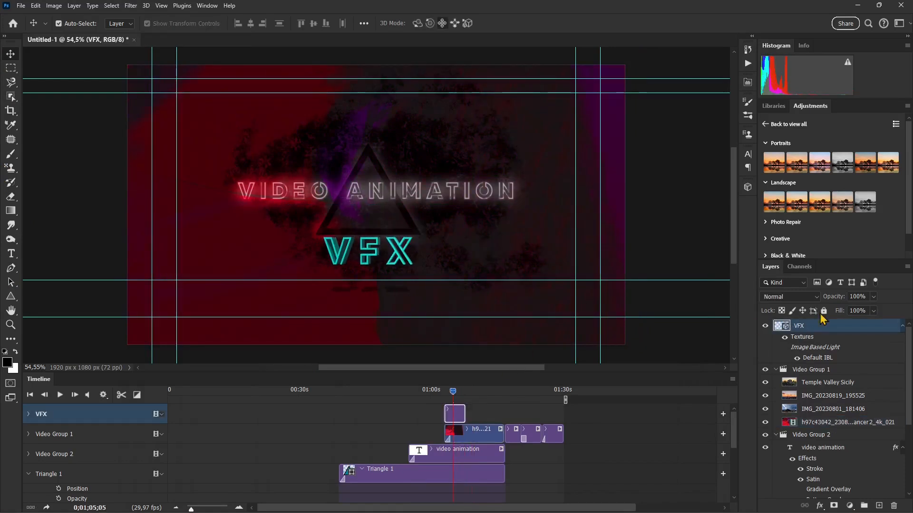
left_click(799, 298)
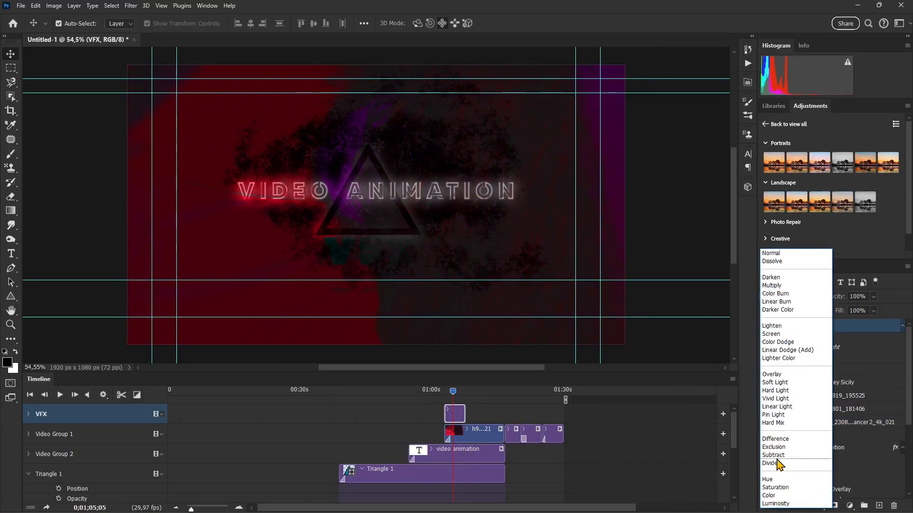
left_click(776, 256)
left_click(873, 296)
left_click_drag(875, 309, 841, 308)
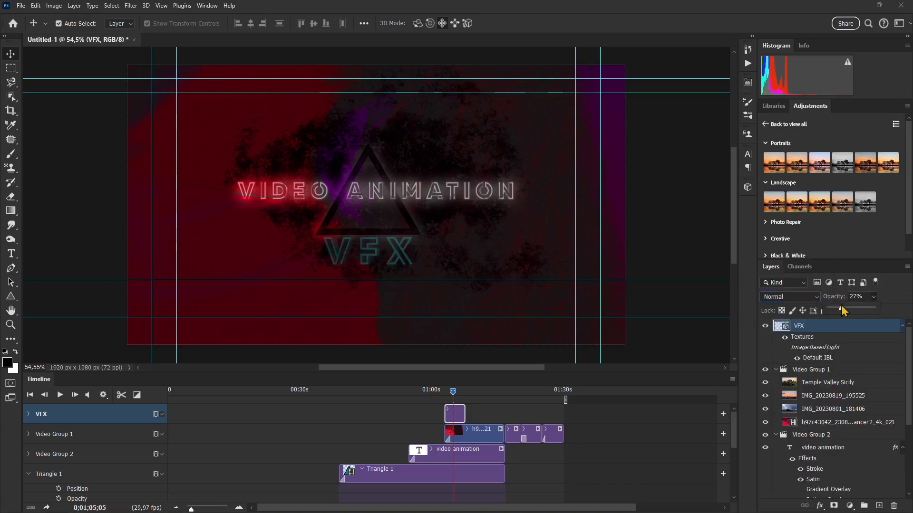